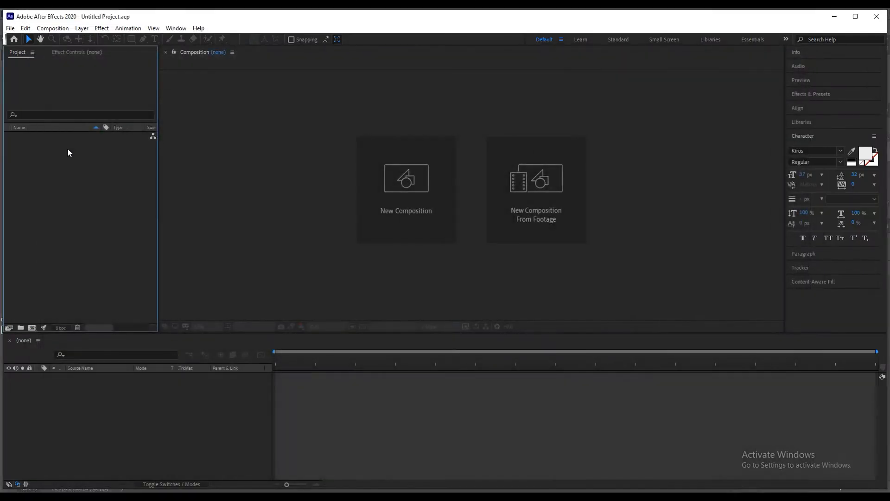
# Create a new 1920 x 1080 composition using the HDTV 1080 29.97 preset.
pyautogui.click(407, 198)
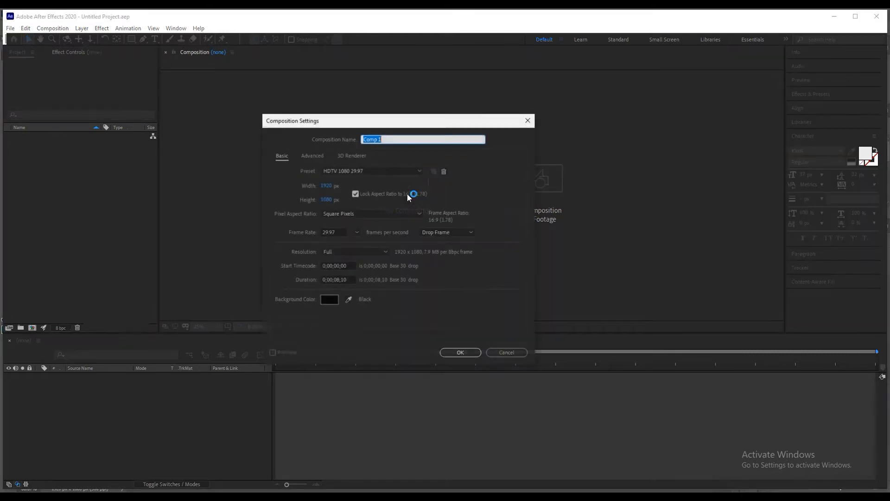
pyautogui.click(461, 353)
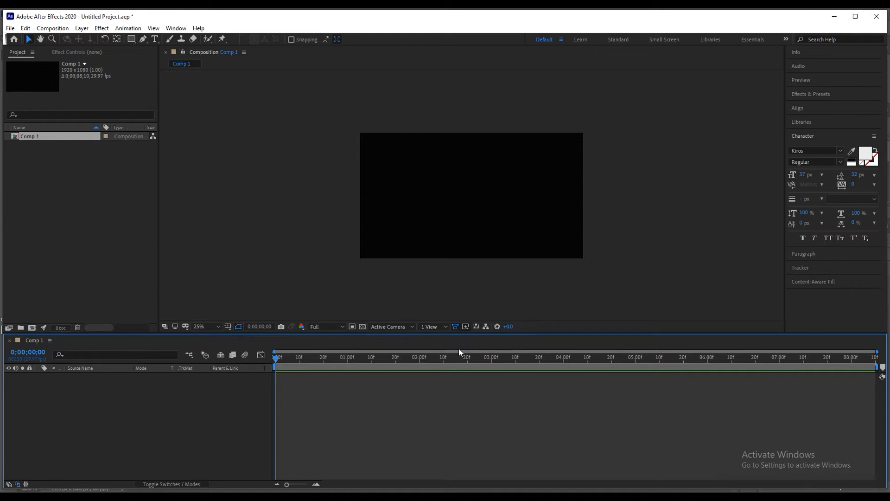
# Import the One_Person Profile Photoshop file as Composition - Retain Layer Sizes.
pyautogui.doubleClick(48, 215)
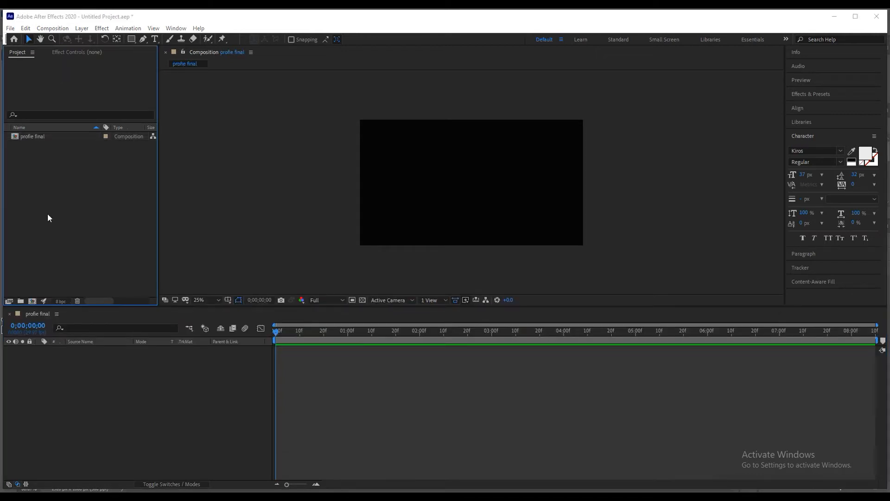
pyautogui.click(368, 119)
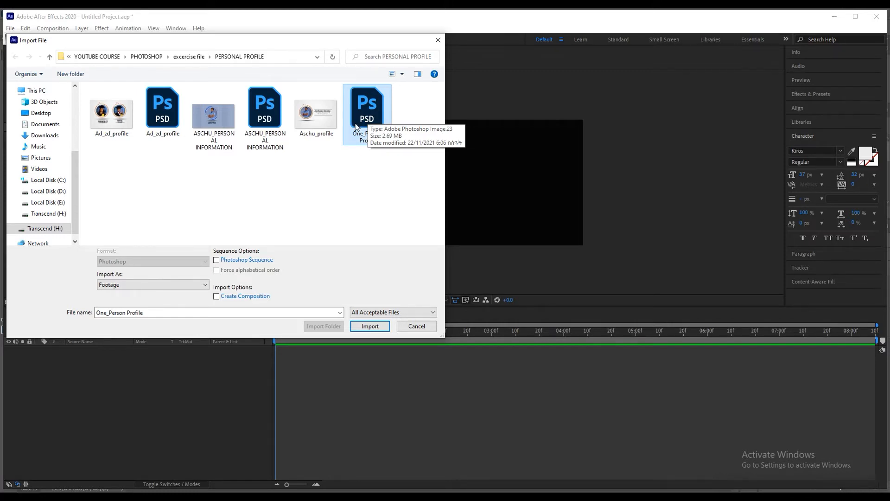
pyautogui.click(162, 284)
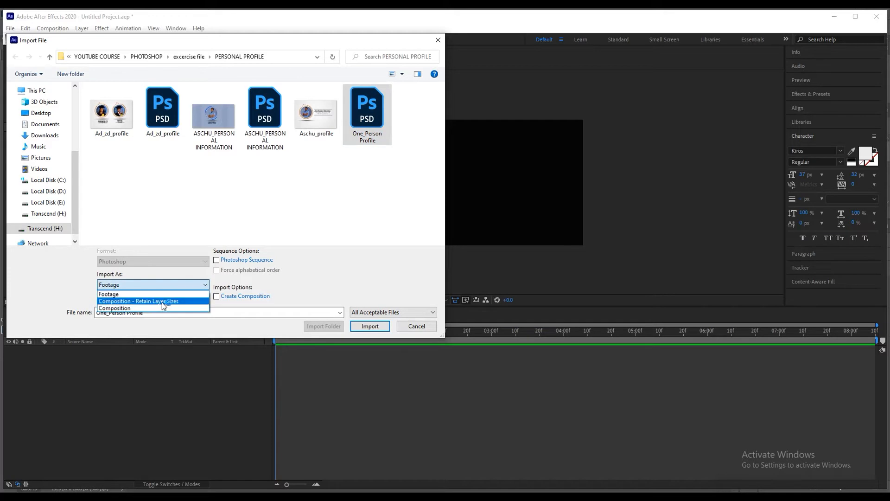
pyautogui.click(162, 303)
pyautogui.click(366, 325)
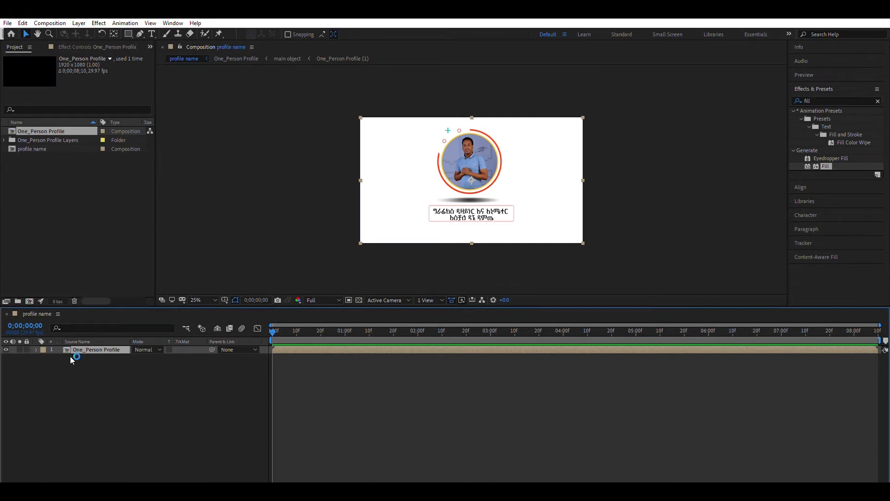
# Look through the layers inside the nested One_Person Profile composition and return to the profile name composition.
pyautogui.doubleClick(87, 349)
pyautogui.moveTo(296, 330); pyautogui.dragTo(362, 332)
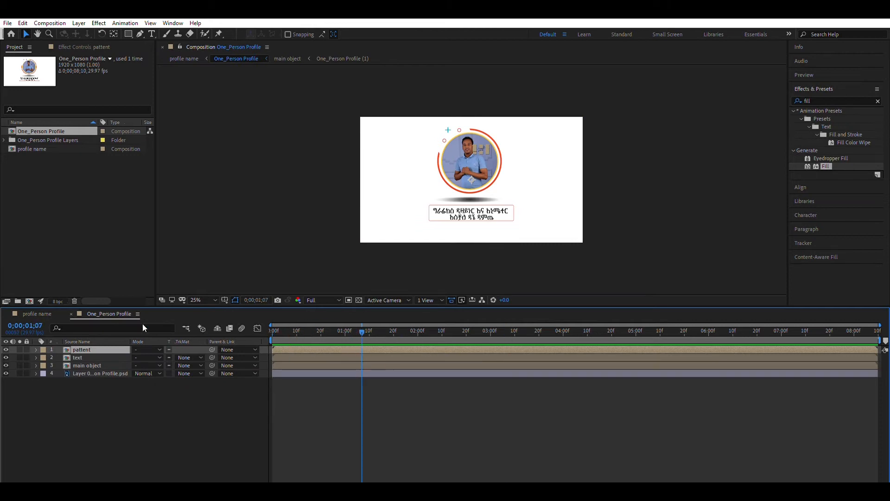
pyautogui.click(37, 313)
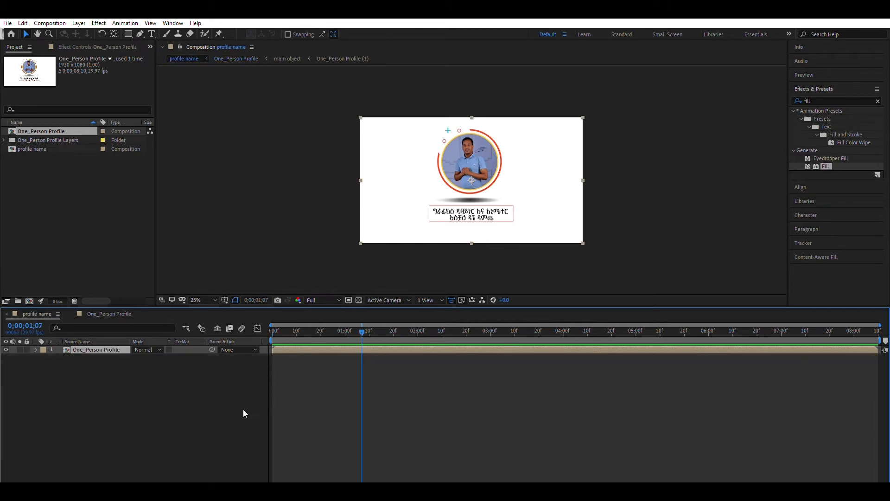
# Add a full-frame dark cyan solid to the profile name composition and place it below the One_Person Profile layer.
pyautogui.hotkey('ctrl', 'y')
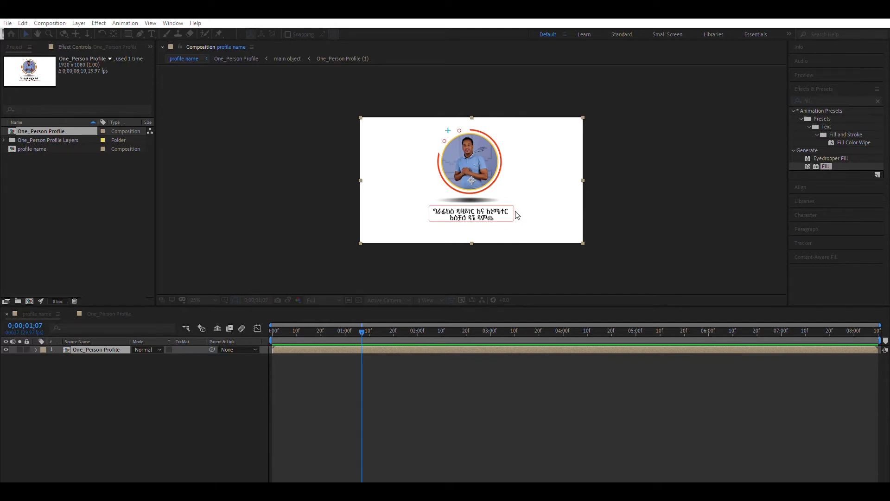
pyautogui.click(469, 330)
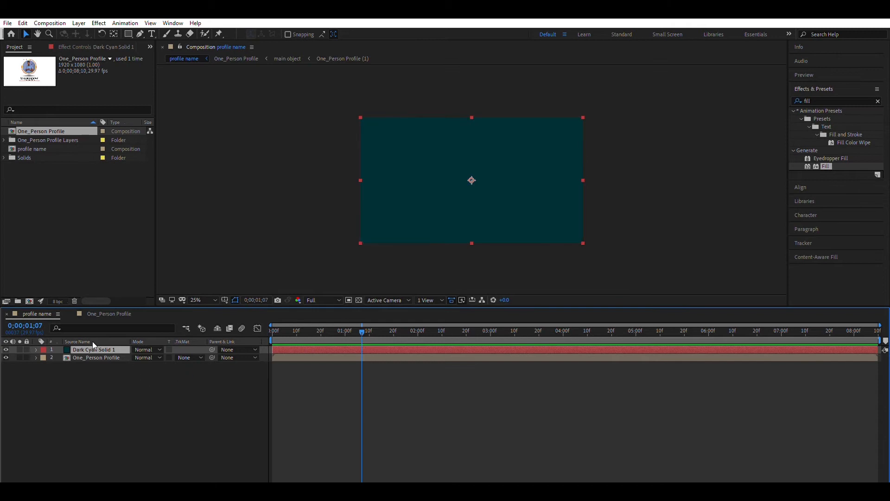
pyautogui.moveTo(93, 348); pyautogui.dragTo(96, 391)
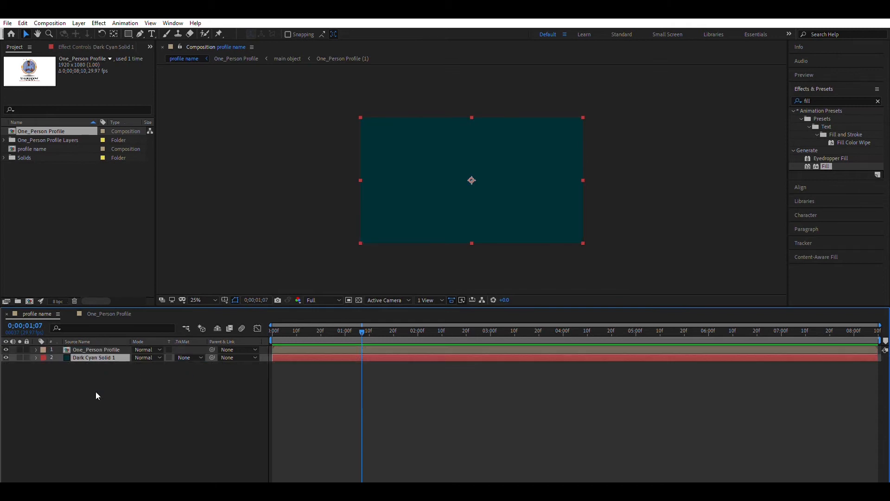
# Hide the white background Layer 0 inside the One_Person Profile composition and return to the profile name composition.
pyautogui.doubleClick(94, 349)
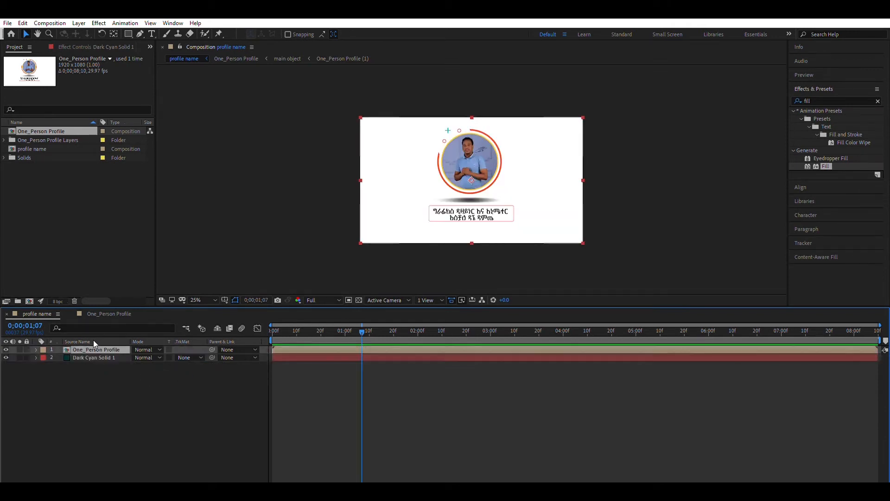
pyautogui.click(86, 366)
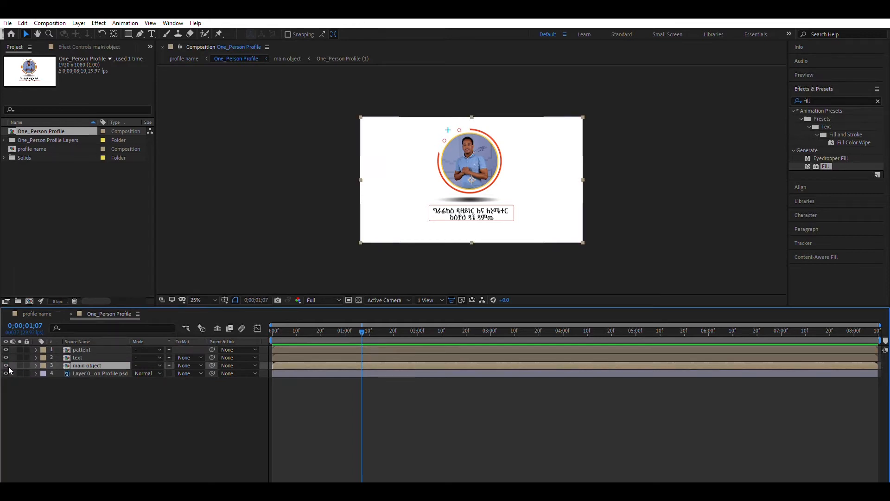
pyautogui.click(89, 373)
pyautogui.click(5, 373)
pyautogui.click(38, 313)
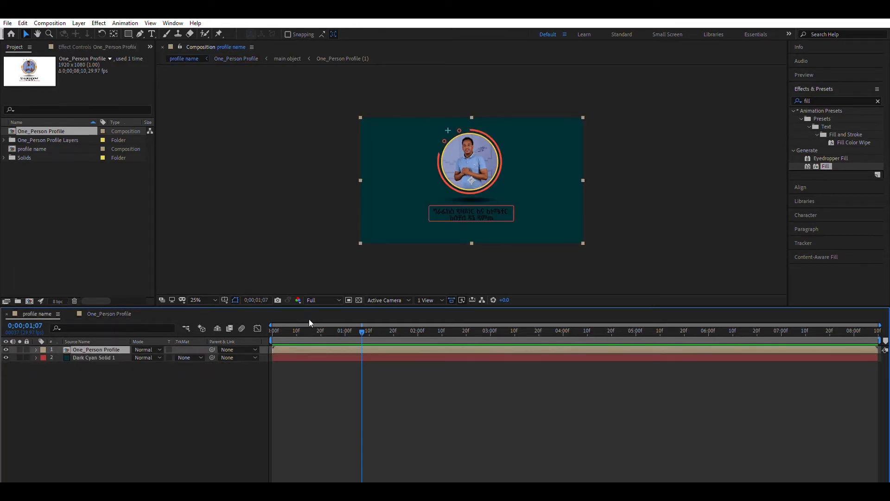
# Keyframe the dark cyan solid's Position from 960, -583 at 0;00;00;00 to 960, 40 at 0;00;00;20.
pyautogui.click(95, 355)
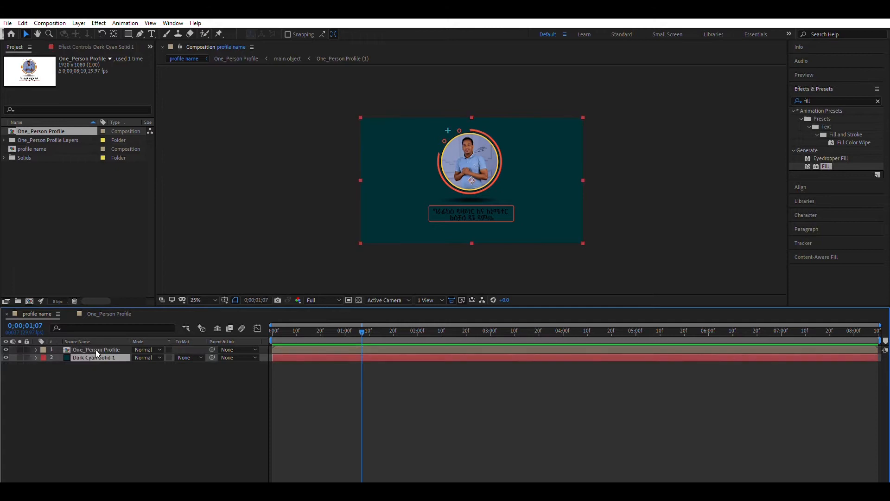
pyautogui.moveTo(362, 327); pyautogui.dragTo(322, 339)
pyautogui.press('p')
pyautogui.click(59, 365)
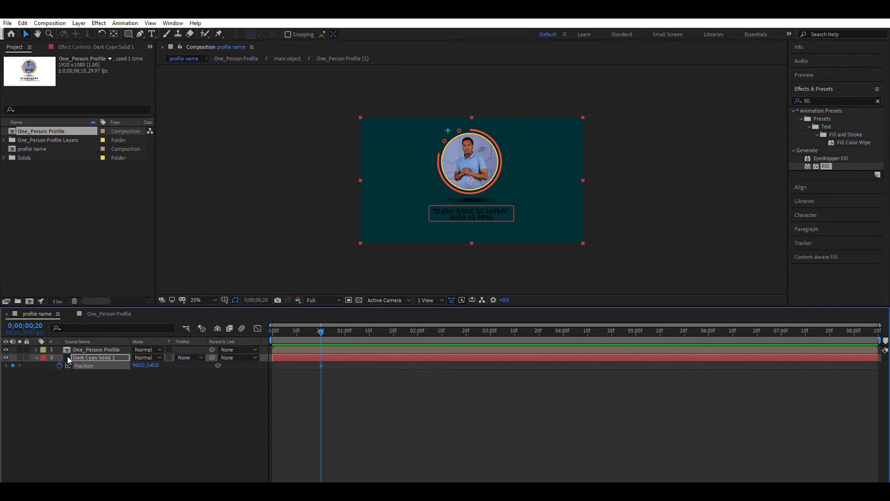
pyautogui.moveTo(156, 357); pyautogui.dragTo(225, 57)
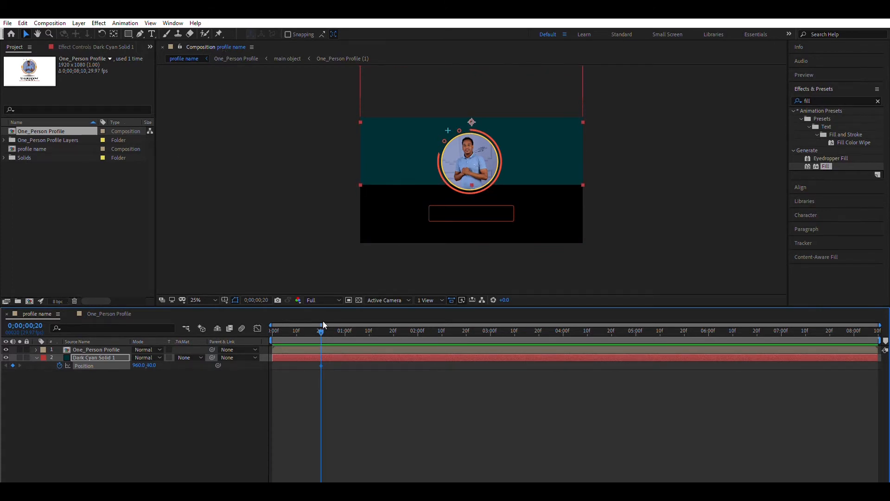
pyautogui.press('Home')
pyautogui.moveTo(152, 365); pyautogui.dragTo(211, 14)
# Ease the solid's Position keyframes and shape their speed graph for a fast start and a gradual slowdown.
pyautogui.click(321, 365)
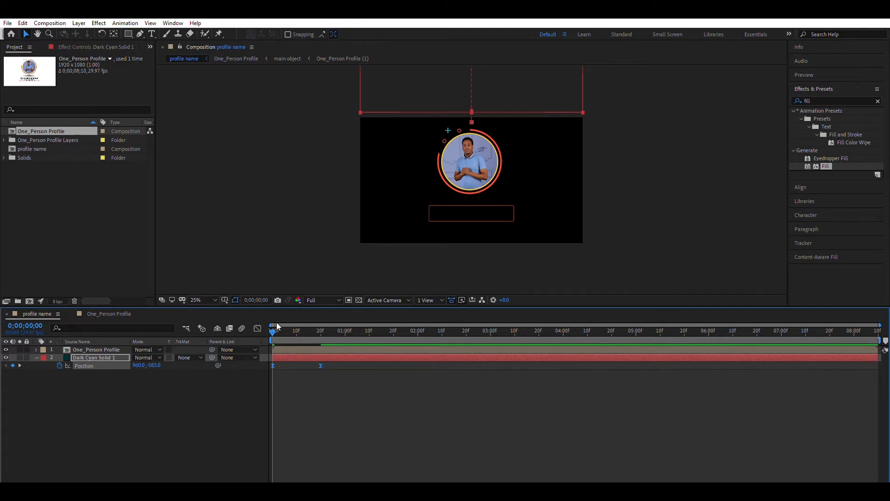
pyautogui.click(257, 328)
pyautogui.moveTo(364, 440); pyautogui.dragTo(272, 459)
pyautogui.moveTo(282, 446); pyautogui.dragTo(263, 451)
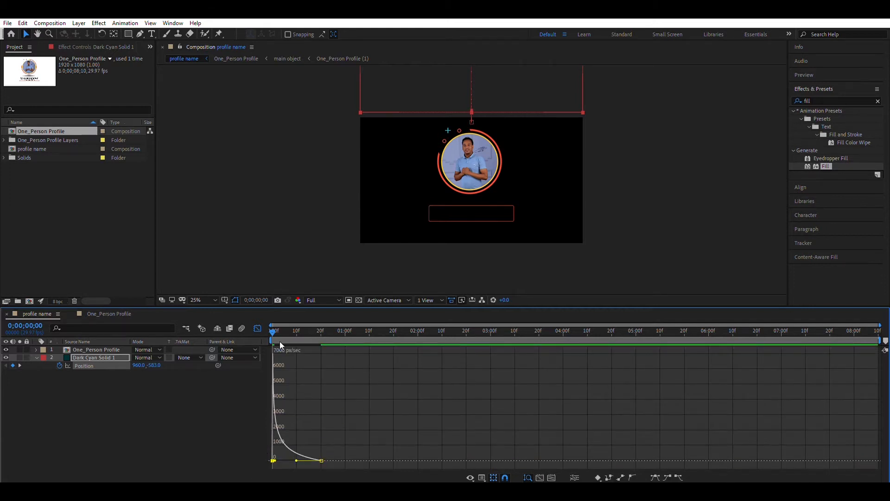
pyautogui.click(258, 329)
# Play back the solid's slide-in animation from the start of the composition.
pyautogui.press('space')
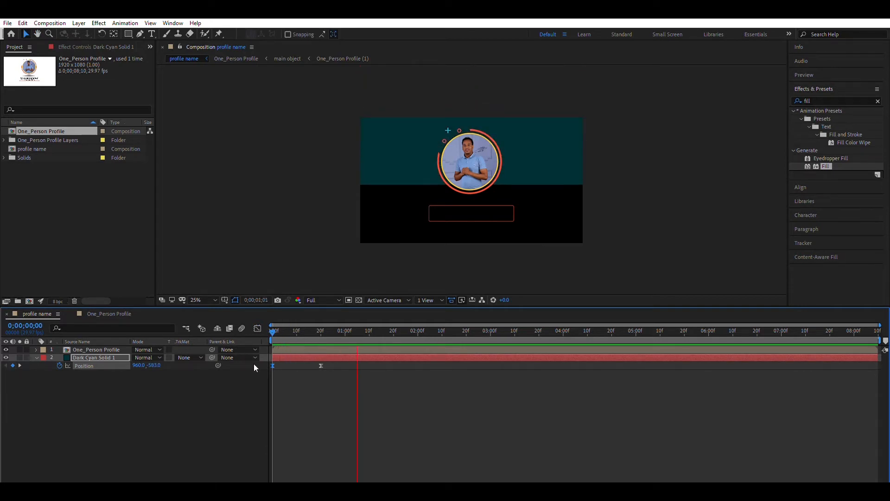
pyautogui.moveTo(289, 331); pyautogui.dragTo(273, 330)
pyautogui.press('space')
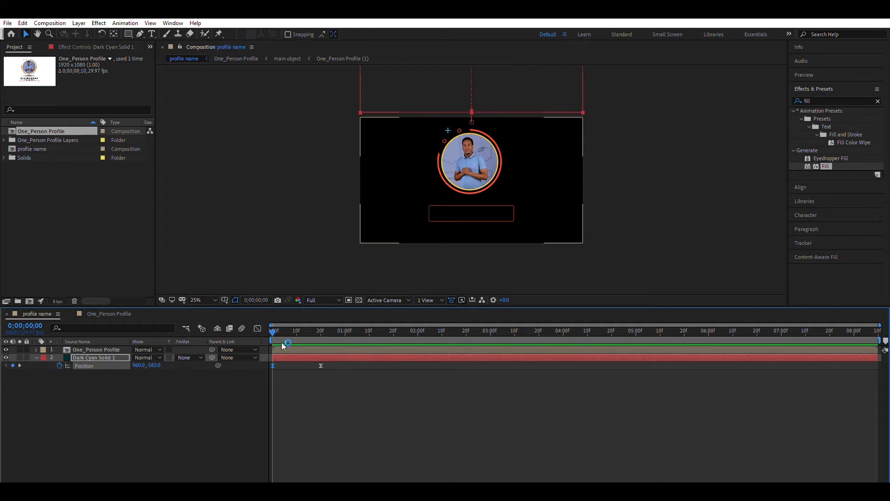
# Open the One_Person Profile composition at 0;00;01;00 and turn on the transparency grid with its white background layer hidden.
pyautogui.click(346, 328)
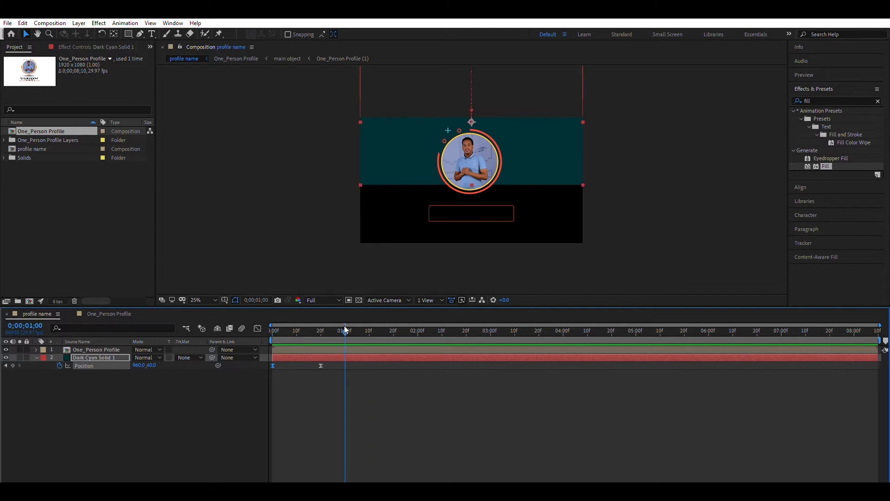
pyautogui.click(37, 349)
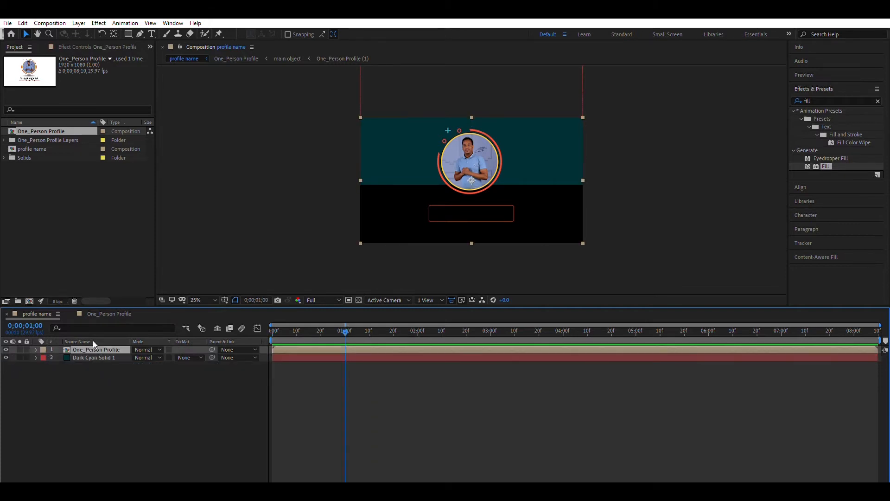
pyautogui.doubleClick(98, 349)
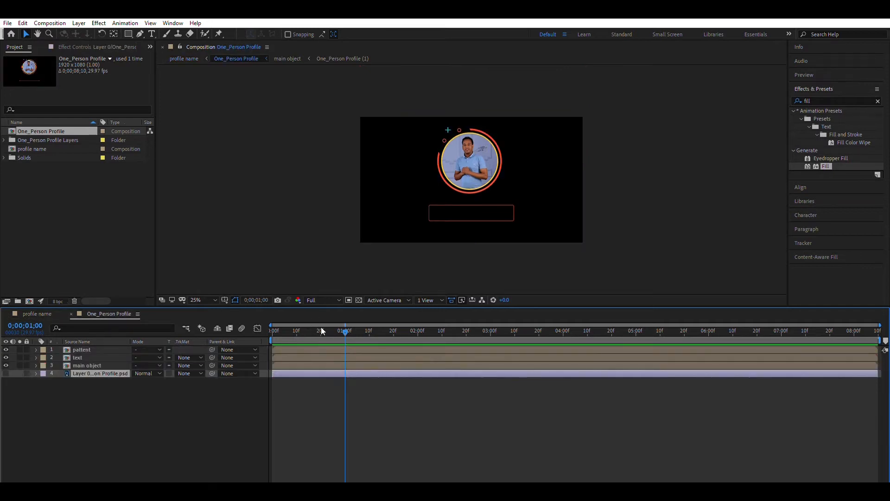
pyautogui.click(93, 365)
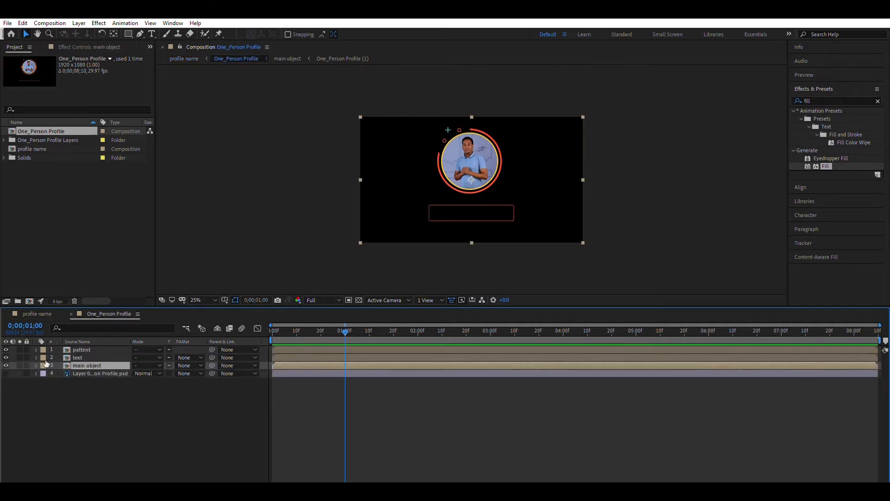
pyautogui.moveTo(6, 357); pyautogui.dragTo(6, 373)
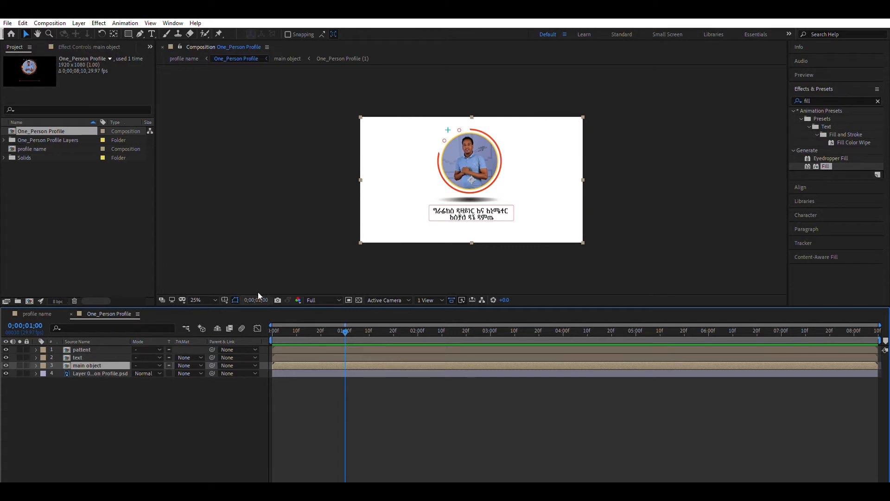
pyautogui.click(359, 300)
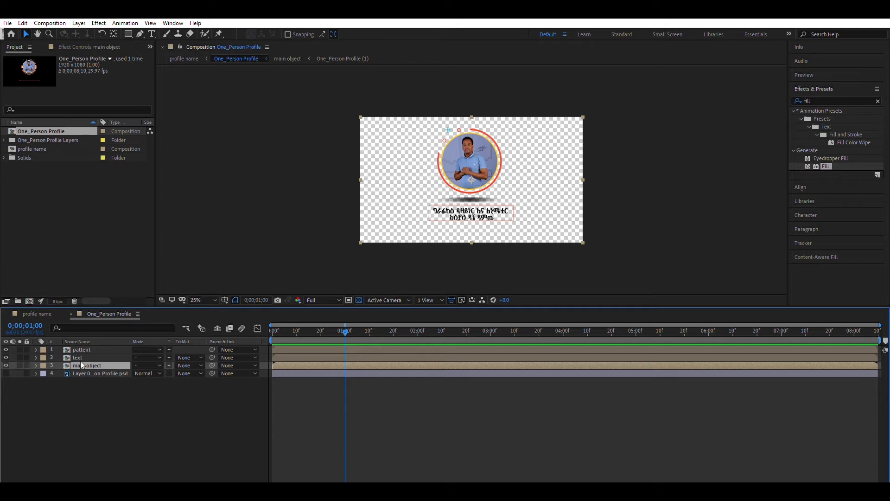
pyautogui.press('p')
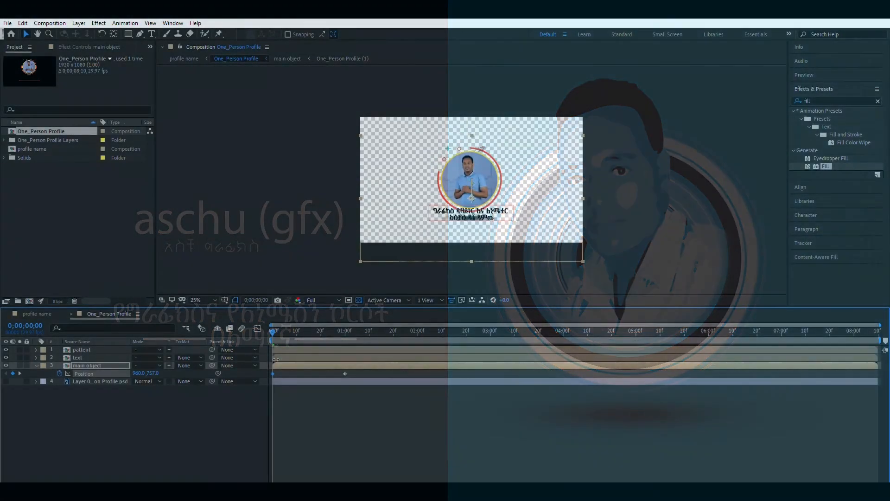
pyautogui.moveTo(276, 360); pyautogui.dragTo(693, 330)
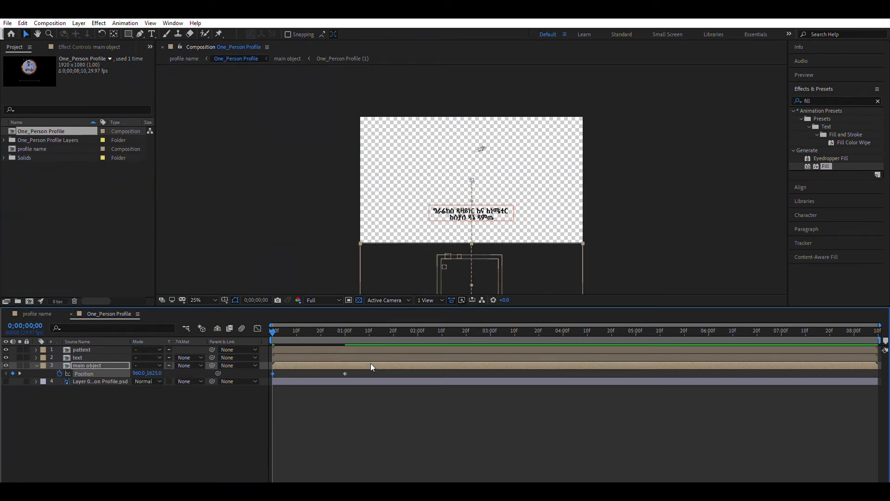
pyautogui.moveTo(87, 349); pyautogui.dragTo(85, 355)
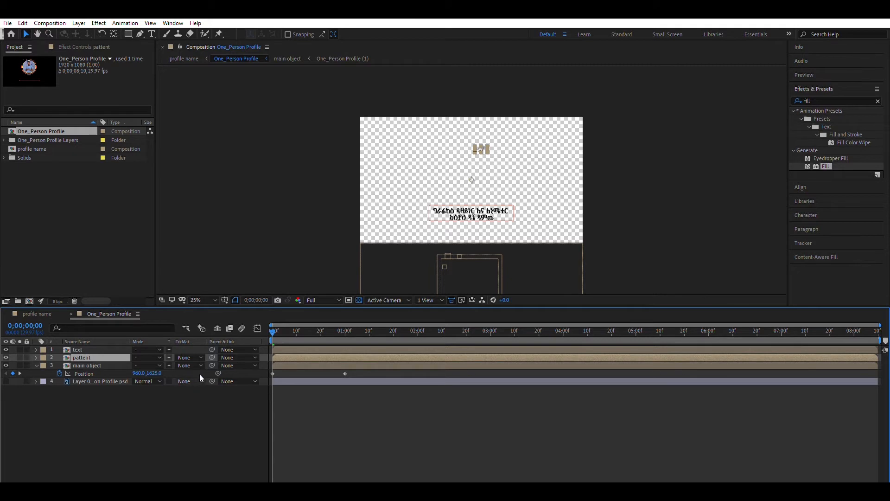
pyautogui.hotkey('ctrl', 'z')
pyautogui.hotkey('ctrl', 'z')
pyautogui.hotkey('ctrl', 'z')
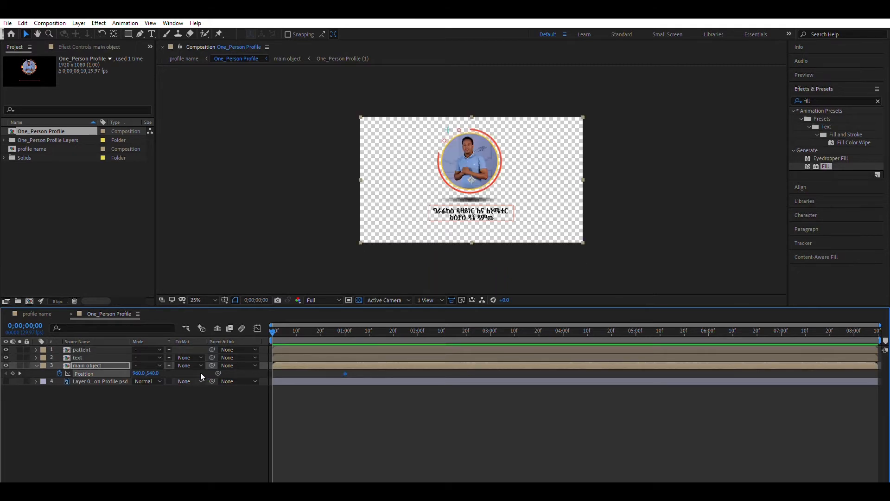
# Move the pattent layer directly above main object and add Position keyframes to both layers at 0;00;01;00.
pyautogui.moveTo(75, 350); pyautogui.dragTo(88, 358)
pyautogui.keyDown('ctrl'); pyautogui.click(90, 358); pyautogui.keyUp('ctrl')
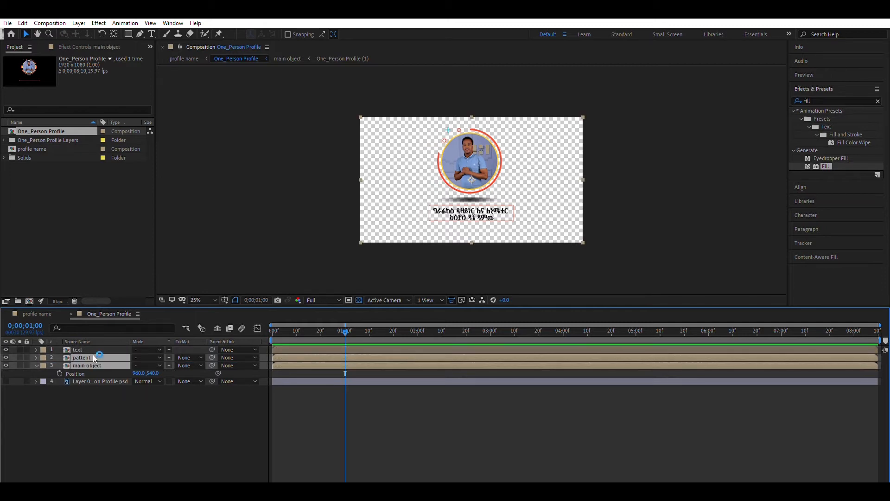
pyautogui.press('u')
pyautogui.press('p')
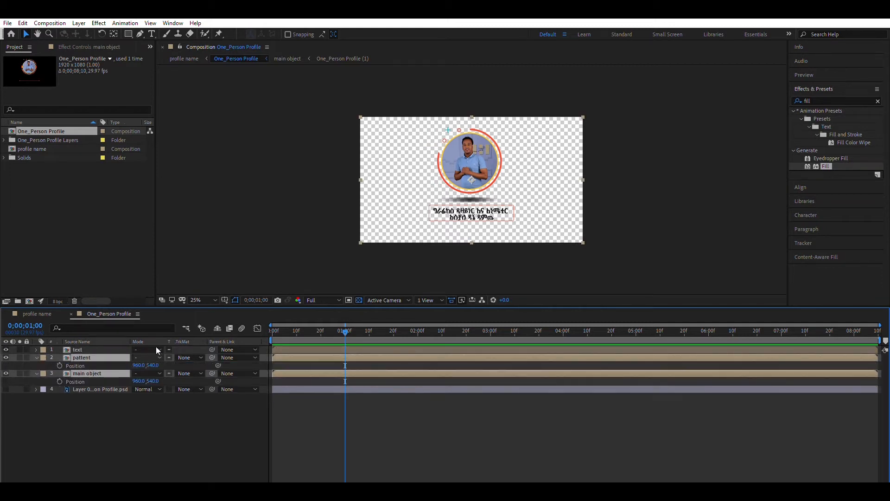
pyautogui.hotkey('alt', 'shift', 'p')
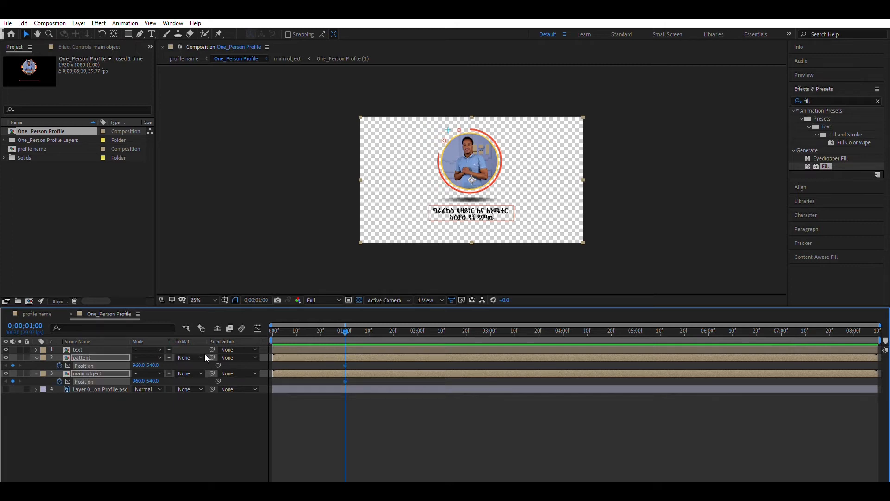
# Set the Position of pattent and main object to 960, 1598 at 0;00;00;00 and select all their Position keyframes.
pyautogui.moveTo(292, 330); pyautogui.dragTo(241, 335)
pyautogui.moveTo(154, 364); pyautogui.dragTo(659, 337)
pyautogui.moveTo(354, 362); pyautogui.dragTo(192, 390)
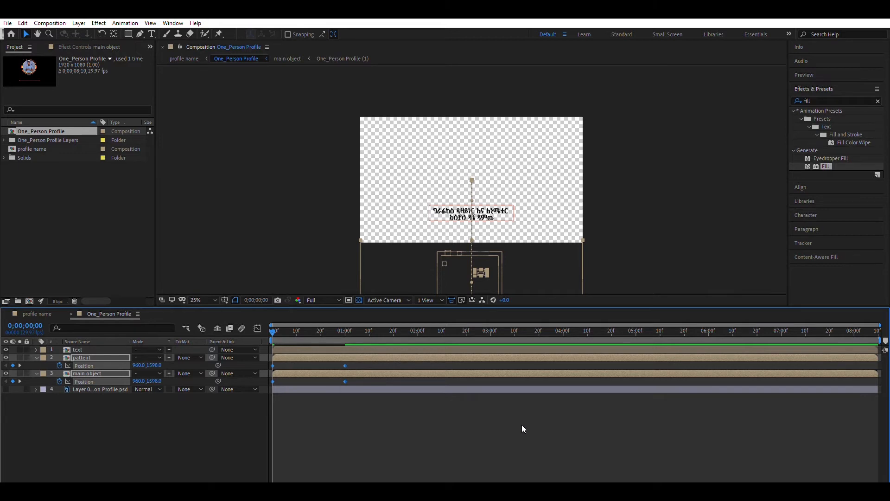
# Apply Easy Ease to the pattent and main object Position keyframes, shape their speed curves for a fast start and slow finish, and preview.
pyautogui.press('F9')
pyautogui.moveTo(351, 373); pyautogui.dragTo(274, 408)
pyautogui.hotkey('ctrl', 'z')
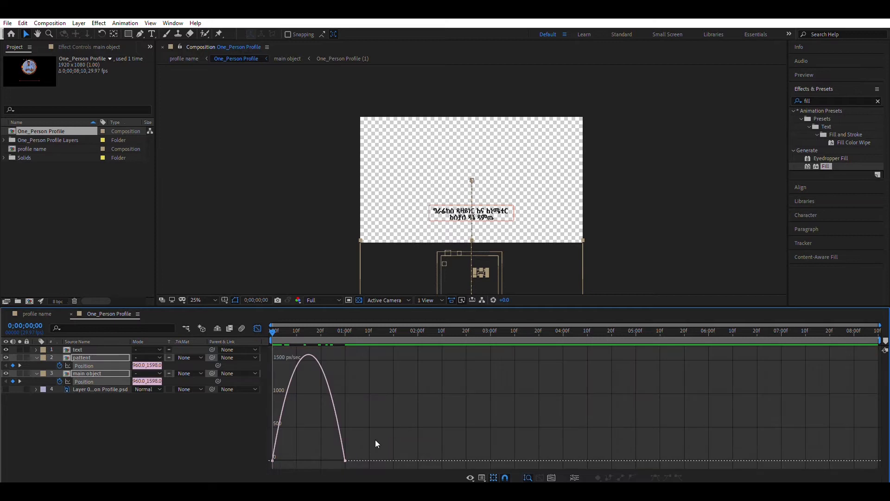
pyautogui.moveTo(334, 453); pyautogui.dragTo(266, 451)
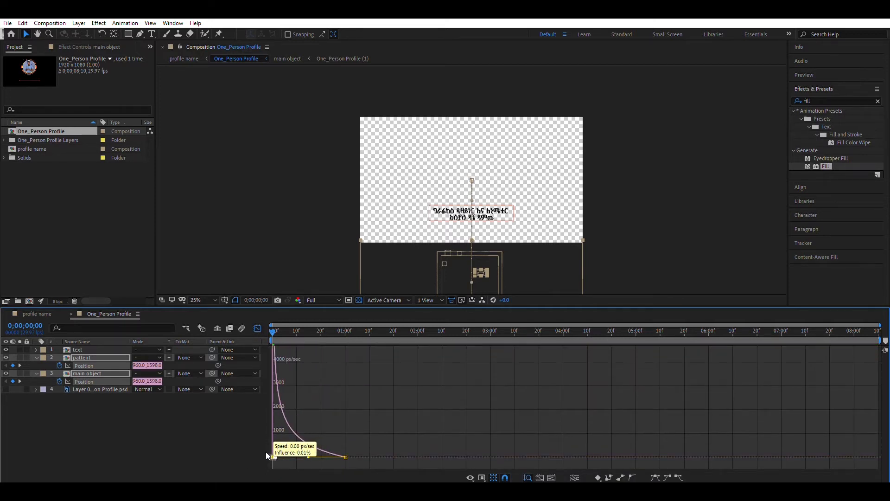
pyautogui.click(258, 328)
pyautogui.press('space')
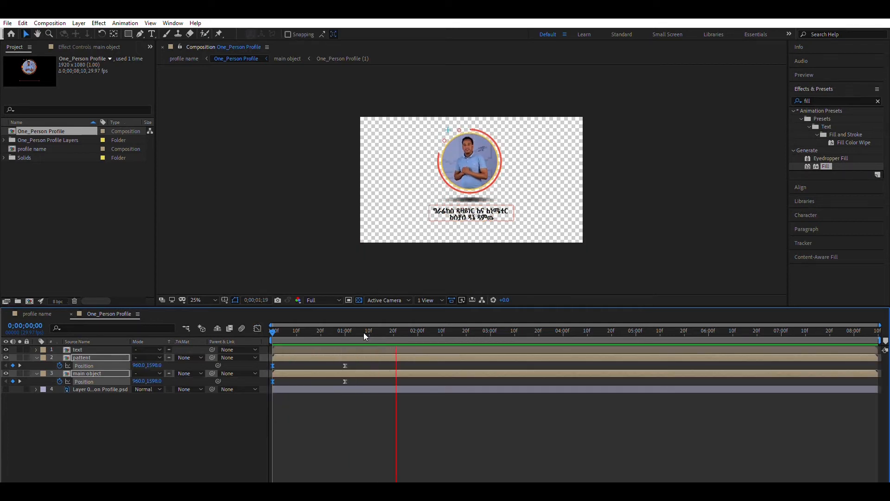
# Collapse the pattent and main object properties and shift the text layer to start at 0;00;01;00.
pyautogui.click(346, 323)
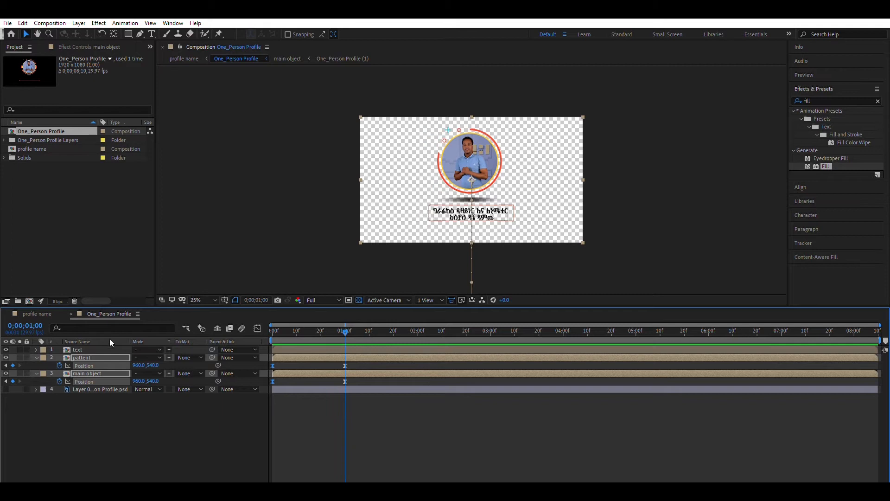
pyautogui.press('u')
pyautogui.press('pageup')
pyautogui.press('pageup')
pyautogui.click(77, 349)
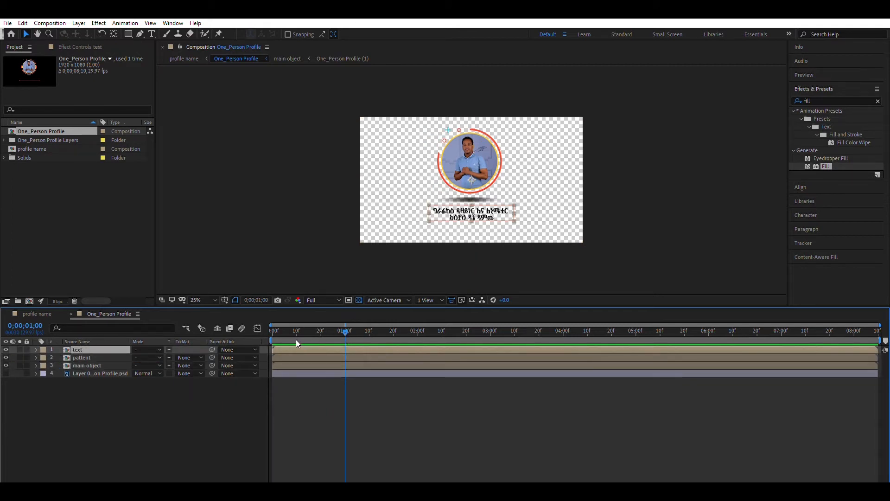
pyautogui.moveTo(296, 349); pyautogui.dragTo(262, 340)
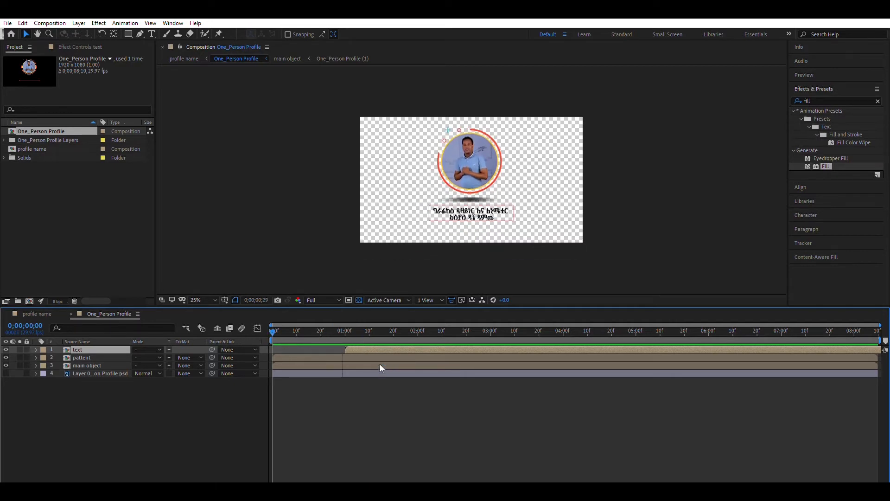
# Add a Position keyframe to the text layer at 0;00;02;00.
pyautogui.moveTo(346, 322); pyautogui.dragTo(419, 348)
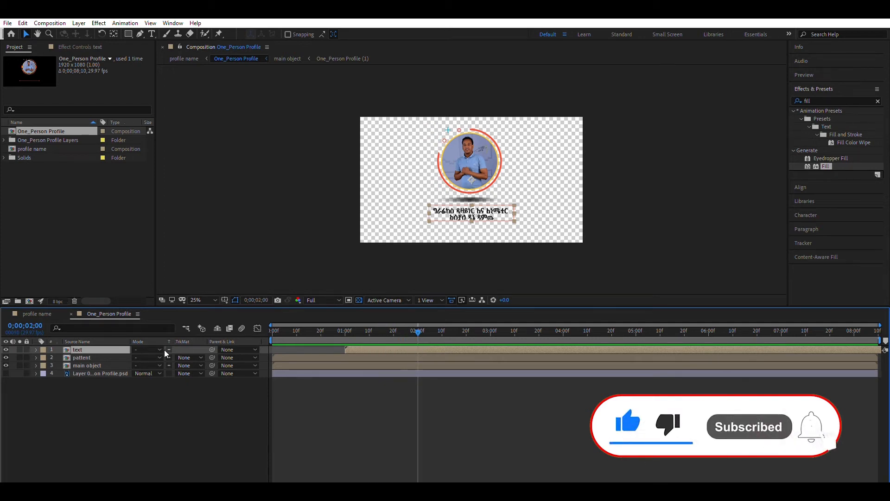
pyautogui.press('p')
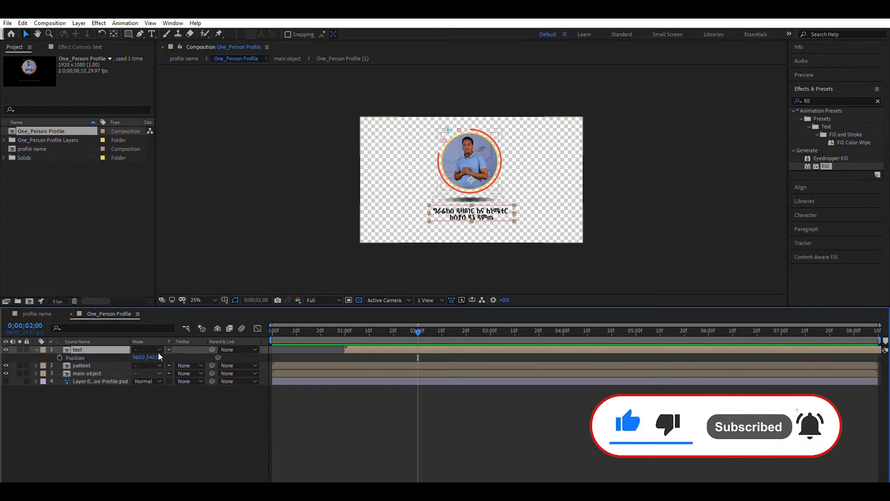
pyautogui.click(59, 357)
# Set the text layer's Position to 960, -370 at 0;00;01;00 and apply Easy Ease to both of its Position keyframes.
pyautogui.click(365, 331)
pyautogui.click(346, 335)
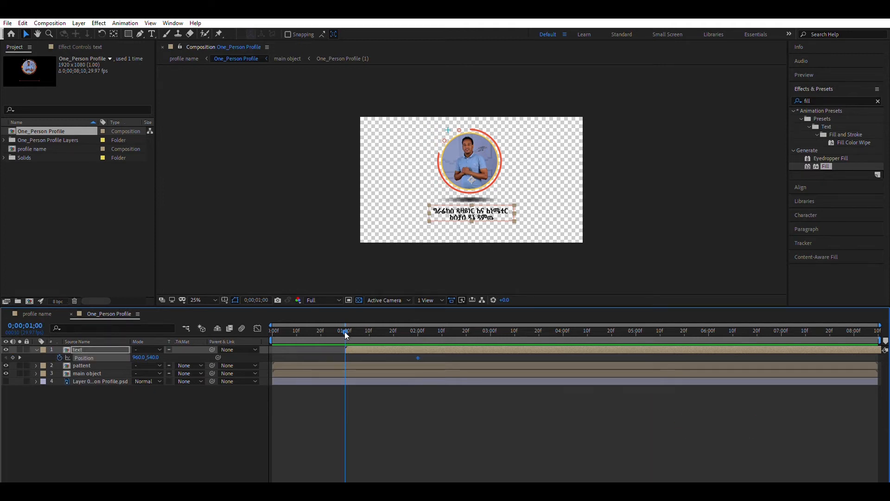
pyautogui.moveTo(156, 356); pyautogui.dragTo(9, 355)
pyautogui.moveTo(481, 160); pyautogui.dragTo(482, 97)
pyautogui.moveTo(429, 355); pyautogui.dragTo(383, 360)
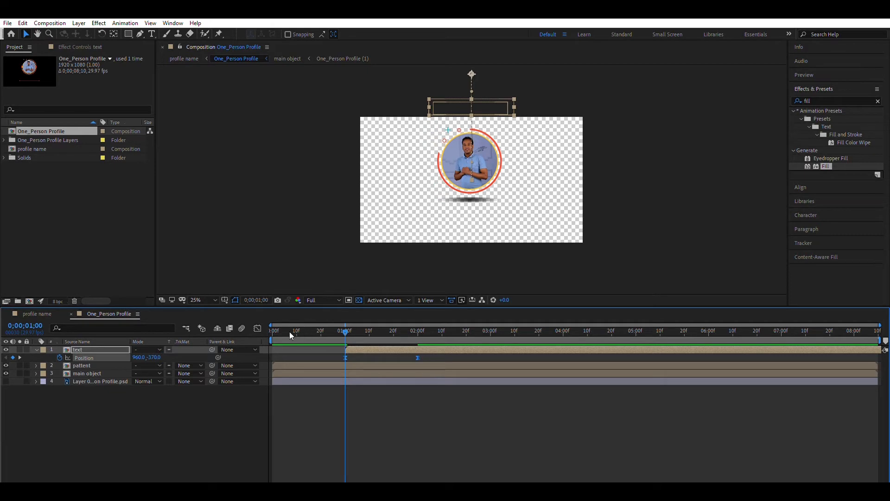
# Reshape the text layer's Position speed curve so it starts fast and slows towards the end, and play back the move.
pyautogui.click(258, 329)
pyautogui.moveTo(443, 441); pyautogui.dragTo(360, 452)
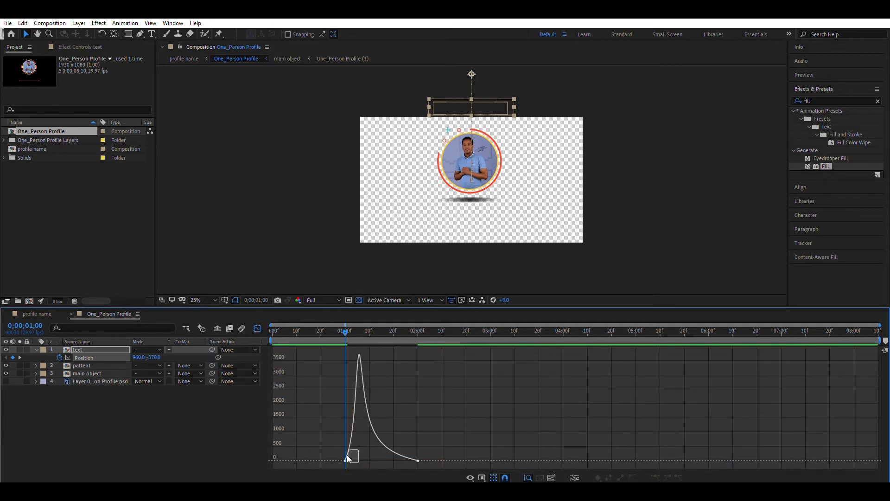
pyautogui.click(353, 452)
pyautogui.hotkey('ctrl', 'a')
pyautogui.moveTo(356, 459); pyautogui.dragTo(342, 455)
pyautogui.click(257, 328)
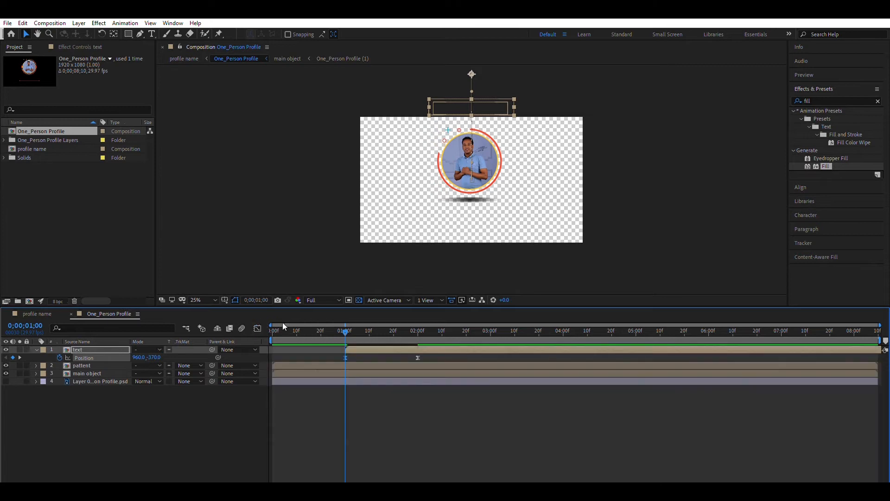
pyautogui.press('space')
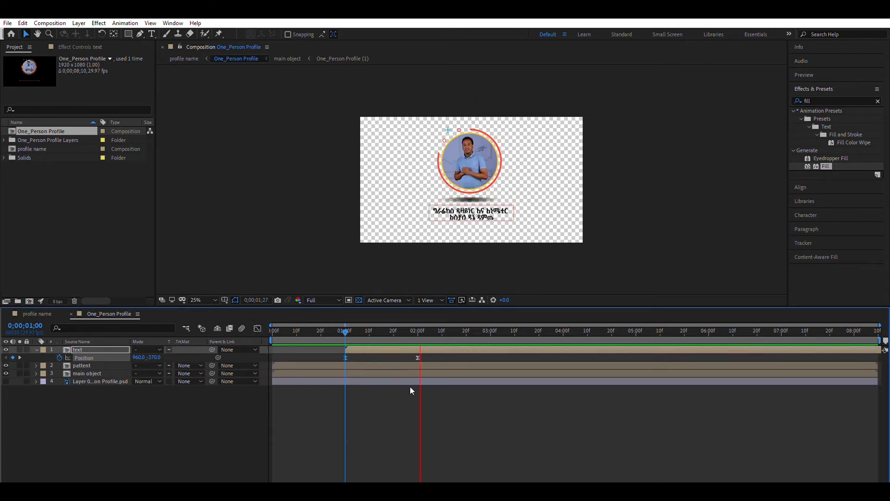
# Draw a dark teal rectangle on a shape layer above the text, covering the frame down to just above the text's final position.
pyautogui.moveTo(371, 325)
pyautogui.mouseDown()
pyautogui.moveTo(383, 326)
pyautogui.moveTo(343, 329)
pyautogui.moveTo(355, 328)
pyautogui.mouseUp()
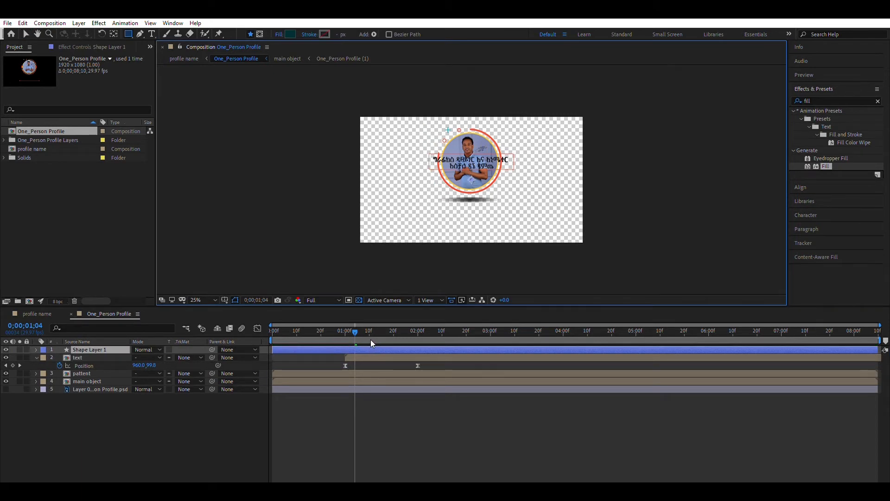
pyautogui.moveTo(356, 330)
pyautogui.mouseDown()
pyautogui.moveTo(346, 328)
pyautogui.moveTo(359, 330)
pyautogui.mouseUp()
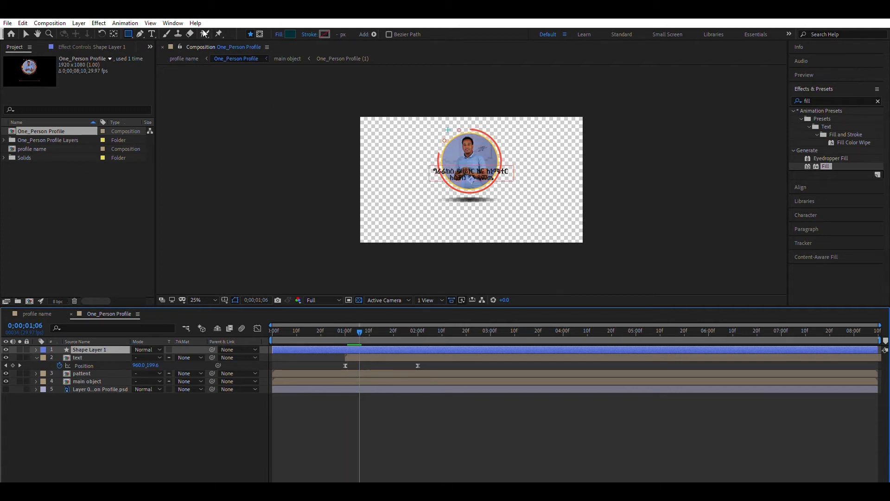
pyautogui.click(131, 30)
pyautogui.moveTo(337, 101); pyautogui.dragTo(619, 196)
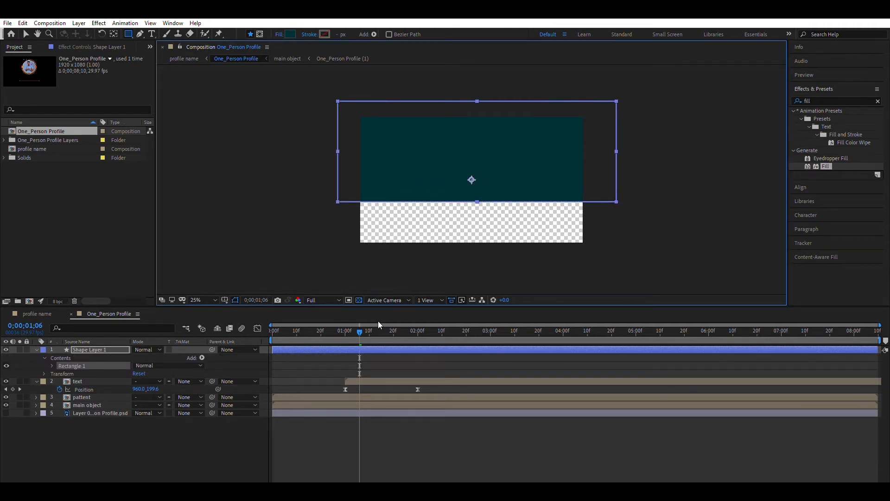
# Collapse the layer properties and give the text layer an Alpha Inverted track matte using Shape Layer 1.
pyautogui.moveTo(361, 330); pyautogui.dragTo(422, 330)
pyautogui.click(45, 346)
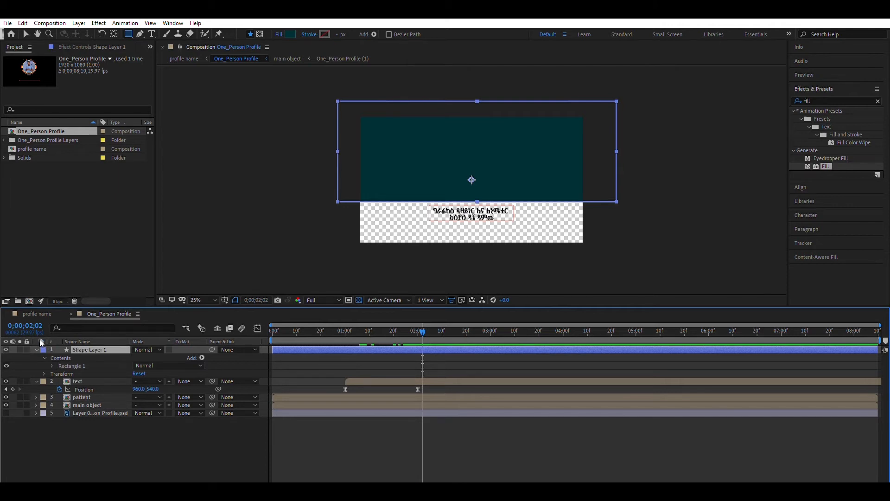
pyautogui.click(37, 349)
pyautogui.click(37, 357)
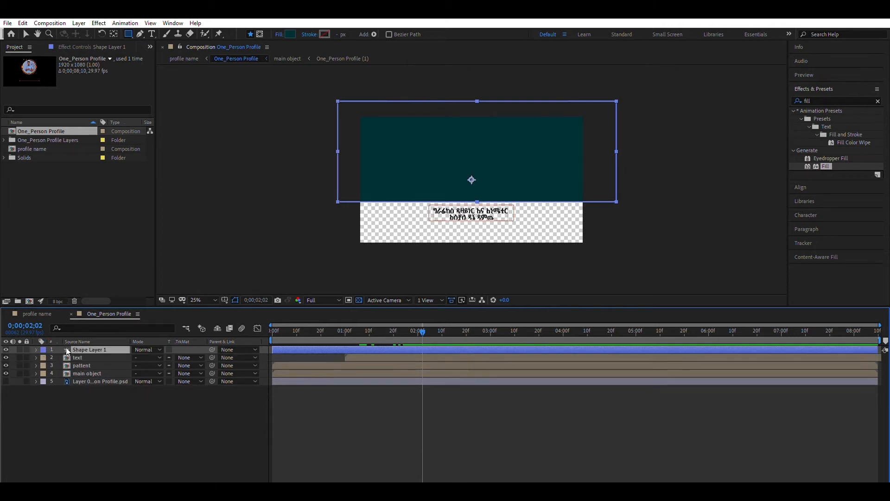
pyautogui.click(79, 357)
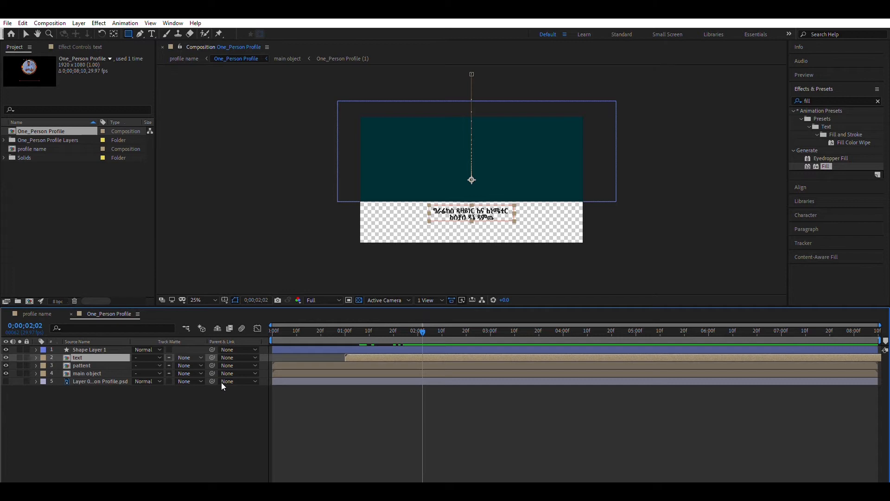
pyautogui.hotkey('ctrl', 'z')
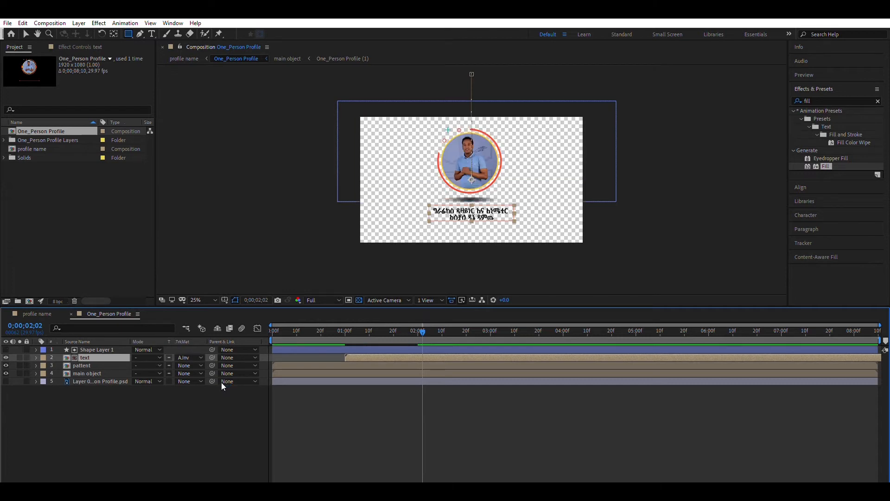
# Adjust the text layer's timing so it starts at about 0;00;01;02 and play back the matted text reveal.
pyautogui.moveTo(410, 327); pyautogui.dragTo(340, 332)
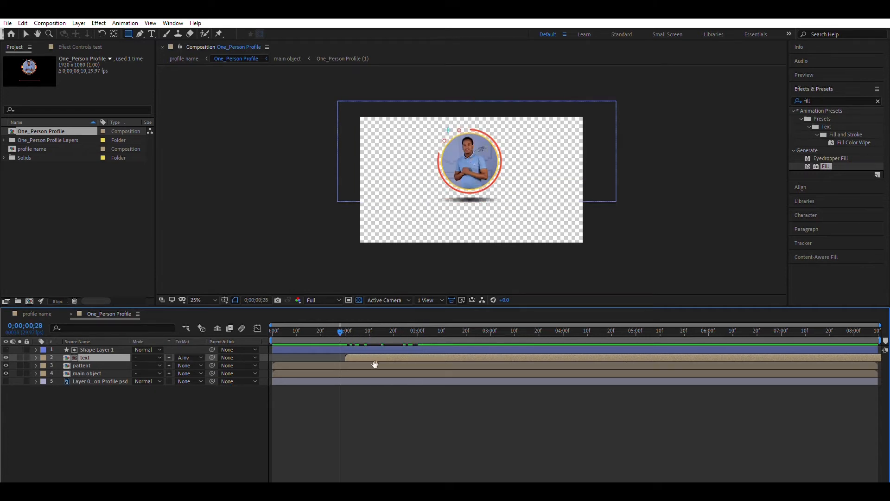
pyautogui.click(349, 326)
pyautogui.moveTo(349, 325); pyautogui.dragTo(368, 356)
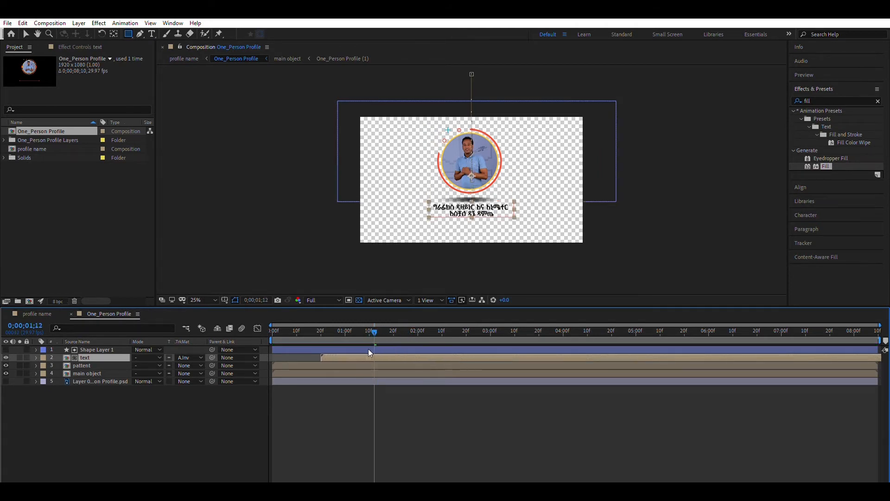
pyautogui.moveTo(363, 321); pyautogui.dragTo(403, 356)
pyautogui.click(343, 329)
pyautogui.press('space')
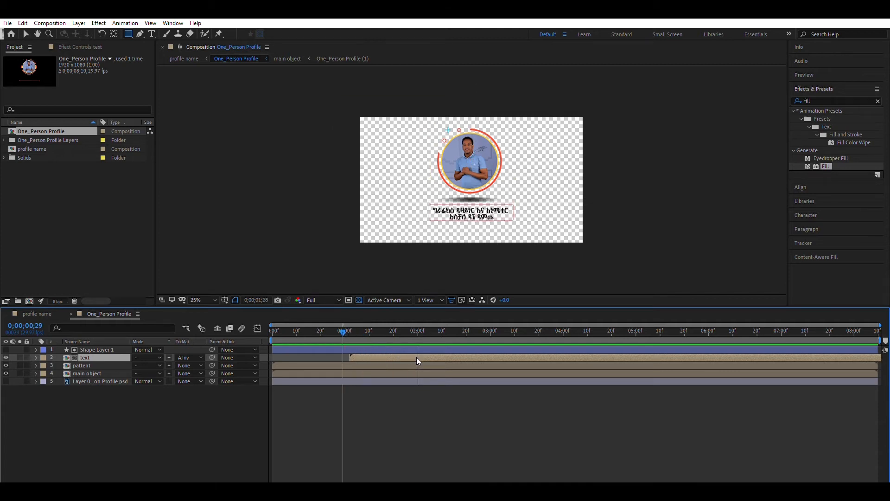
pyautogui.moveTo(366, 329); pyautogui.dragTo(413, 329)
pyautogui.press('space')
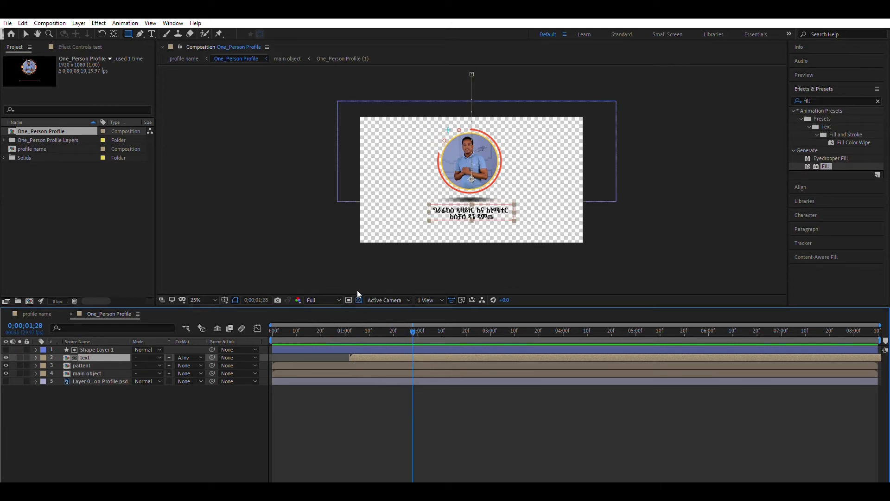
# Show the white background layer, switch to the Selection tool and play back the text reveal over it.
pyautogui.click(5, 381)
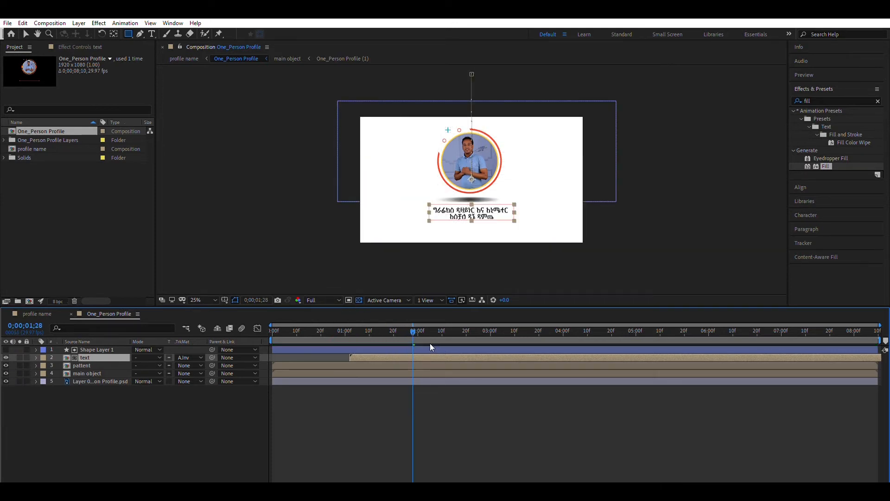
pyautogui.moveTo(393, 333); pyautogui.dragTo(357, 330)
pyautogui.press('space')
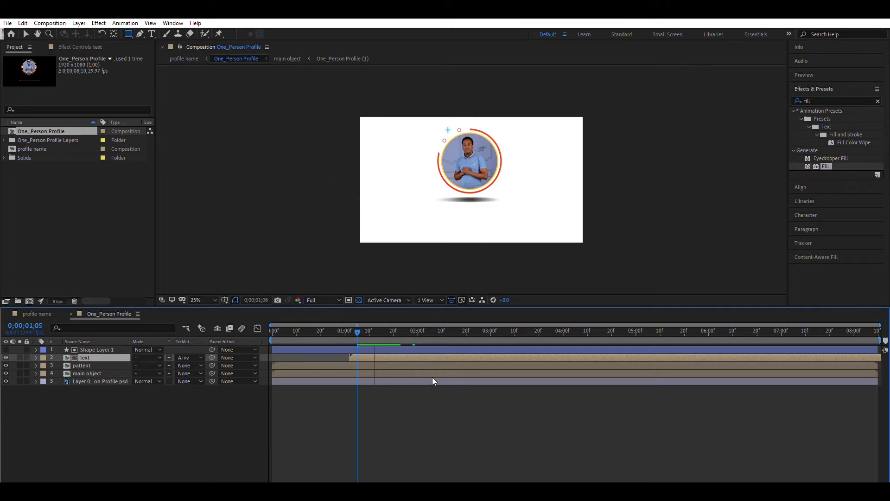
pyautogui.click(402, 328)
pyautogui.moveTo(401, 327); pyautogui.dragTo(406, 329)
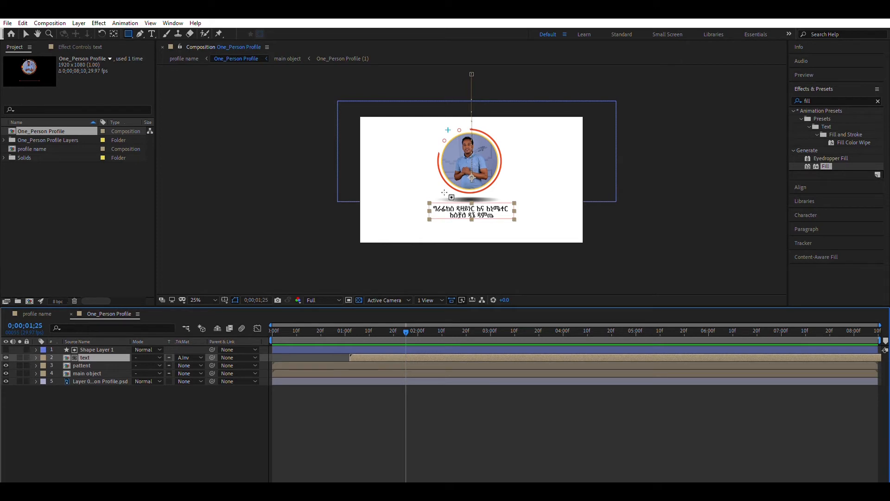
pyautogui.click(25, 32)
pyautogui.click(354, 326)
pyautogui.press('space')
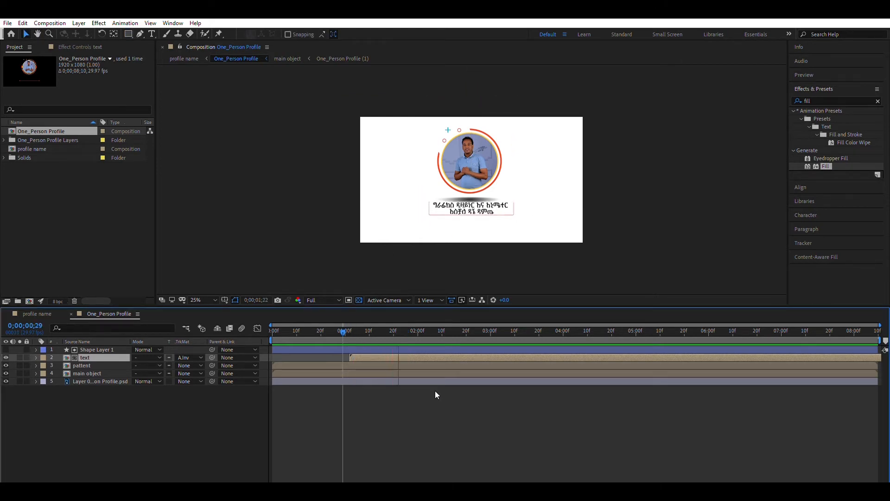
# Nudge Shape Layer 1 slightly upward at 0;00;01;13 so its lower edge clears the text, and play back the reveal.
pyautogui.click(417, 330)
pyautogui.moveTo(417, 330); pyautogui.dragTo(377, 333)
pyautogui.click(109, 346)
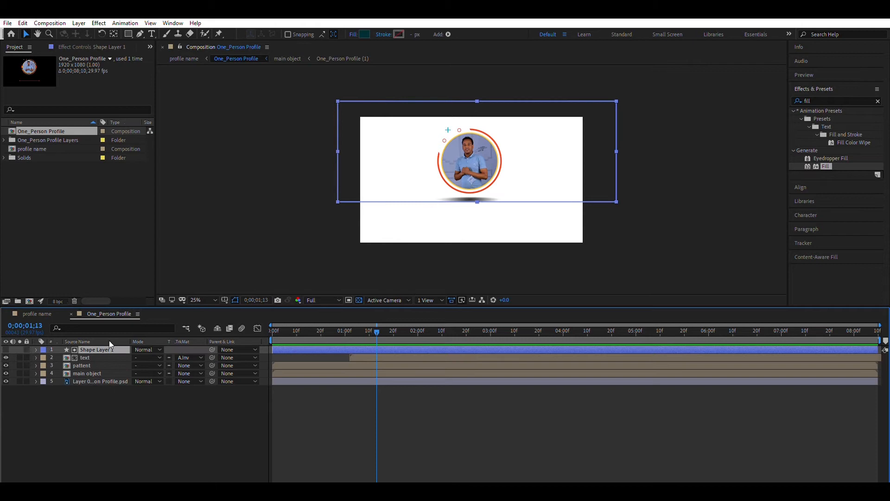
pyautogui.hotkey('shift', 'Up')
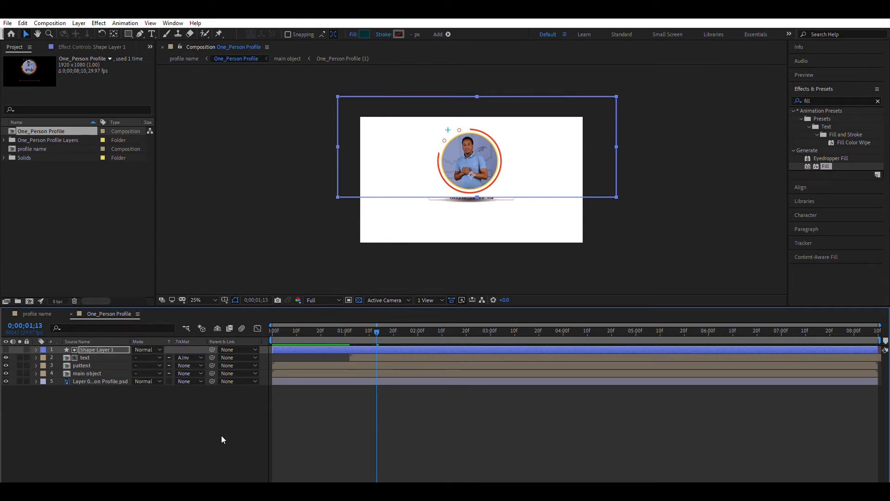
pyautogui.press('space')
pyautogui.click(371, 407)
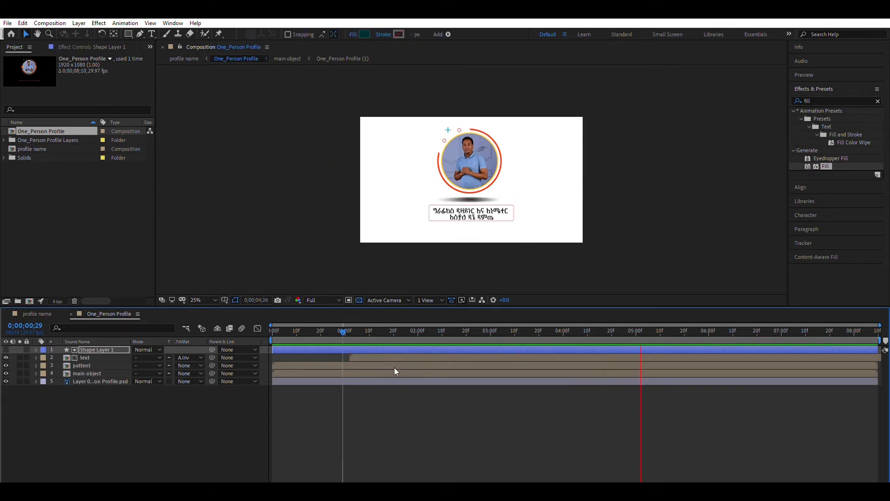
pyautogui.click(388, 329)
# Open the profile name composition and play back the full animation from the start.
pyautogui.click(40, 312)
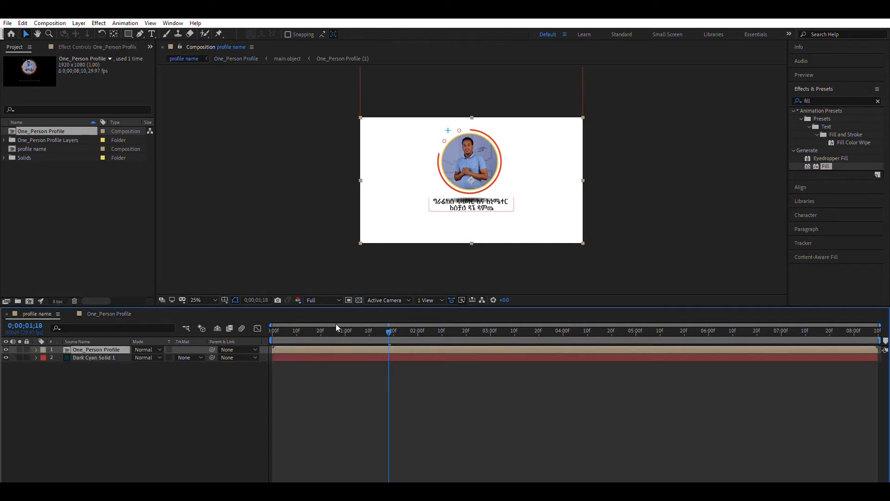
pyautogui.moveTo(336, 324); pyautogui.dragTo(257, 333)
pyautogui.press('space')
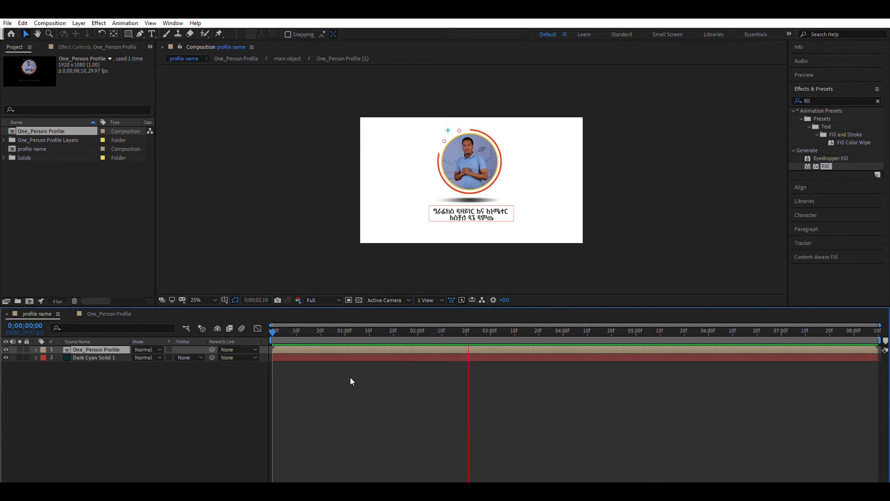
pyautogui.click(308, 330)
# Reveal the Position keyframes of Dark Cyan Solid 1 and scrub through the first frames of its movement.
pyautogui.click(100, 357)
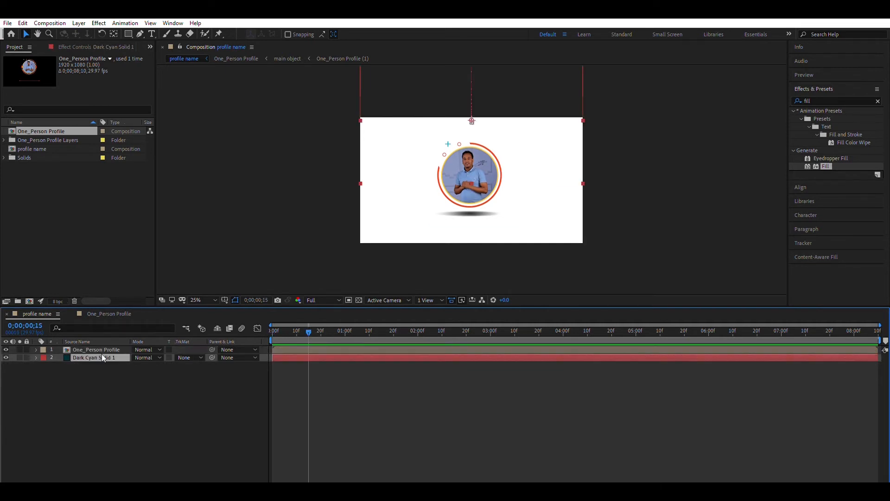
pyautogui.press('p')
pyautogui.moveTo(282, 326); pyautogui.dragTo(318, 325)
# Hide the white background layer in the One_Person Profile composition and play back the profile name composition from the start.
pyautogui.doubleClick(96, 350)
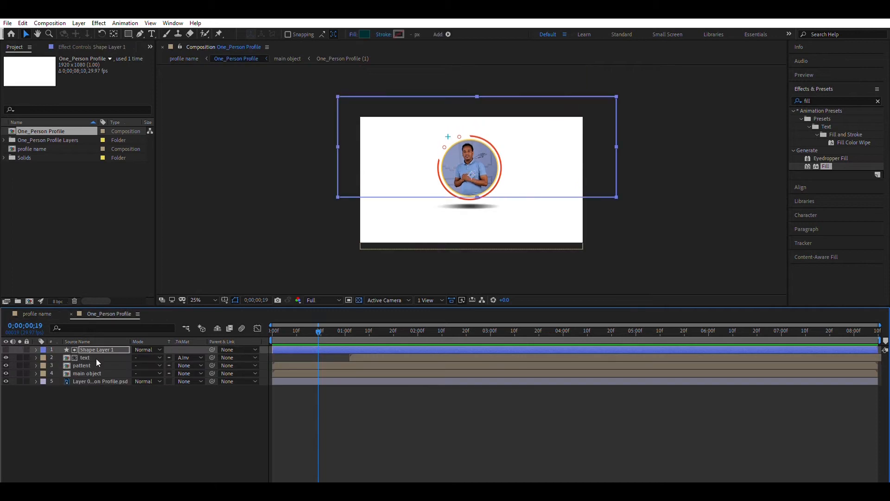
pyautogui.click(35, 313)
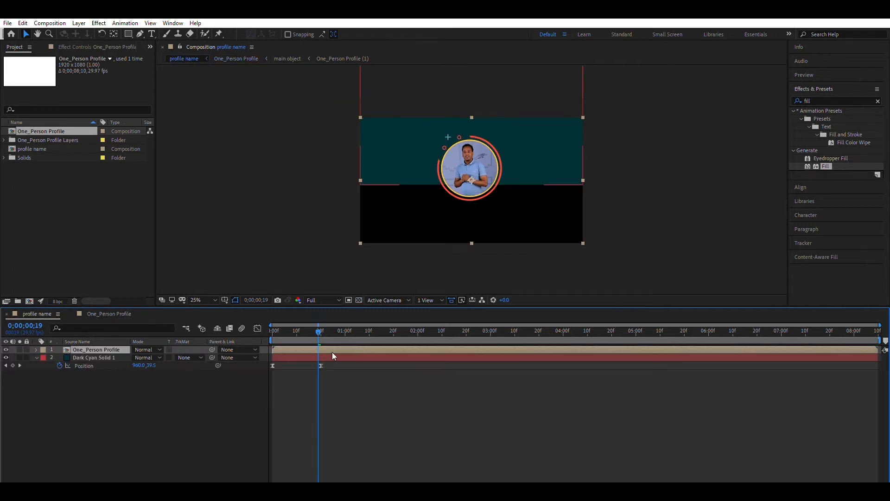
pyautogui.moveTo(316, 325); pyautogui.dragTo(262, 340)
pyautogui.press('space')
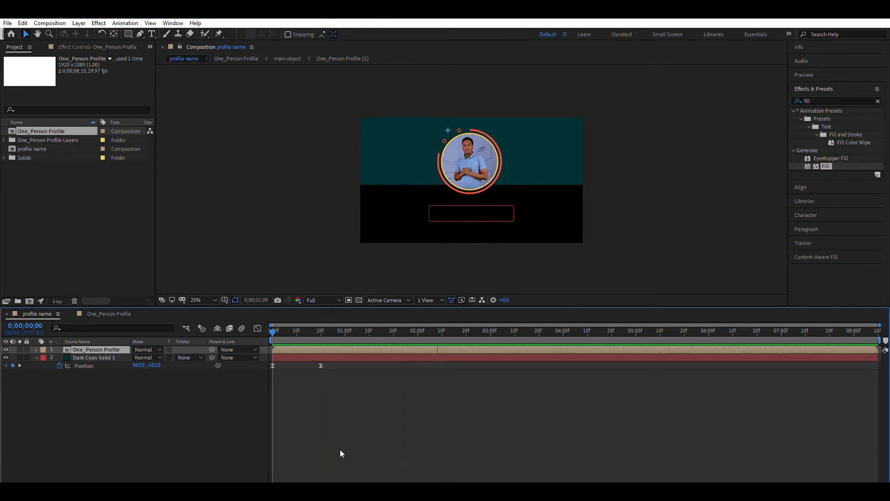
# Add a white solid to the profile name composition and place it below Dark Cyan Solid 1.
pyautogui.click(319, 328)
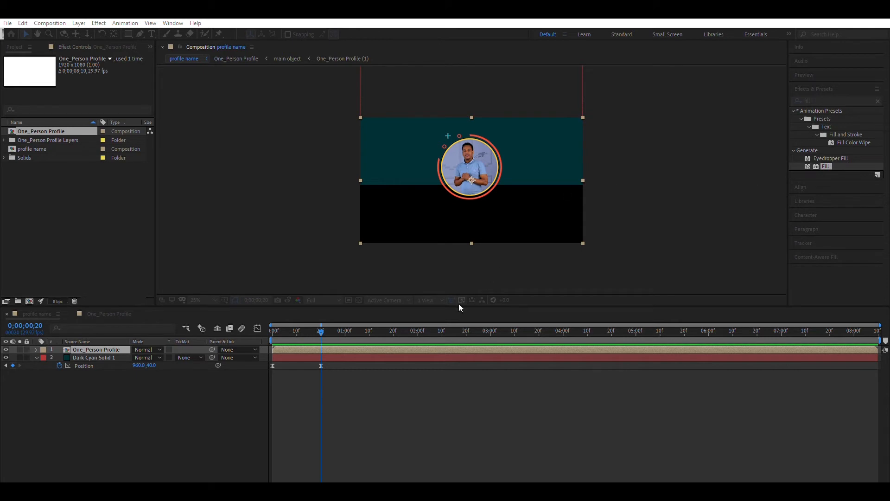
pyautogui.moveTo(98, 349); pyautogui.dragTo(93, 373)
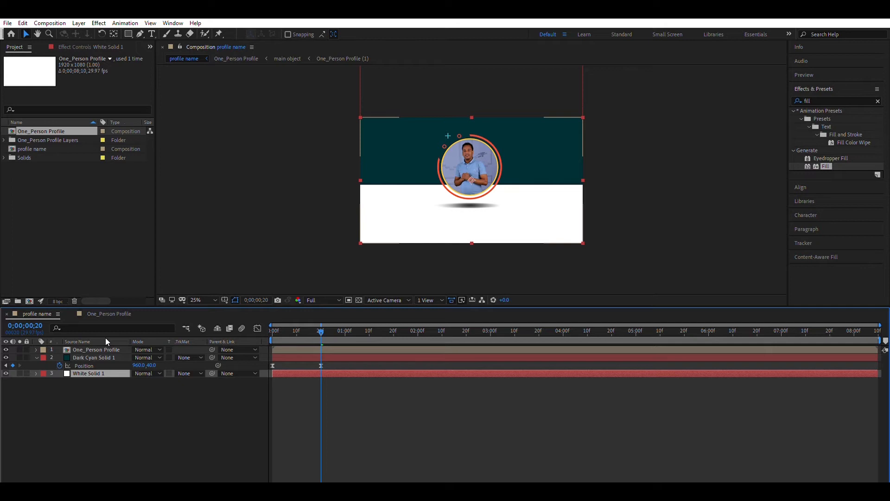
pyautogui.press('space')
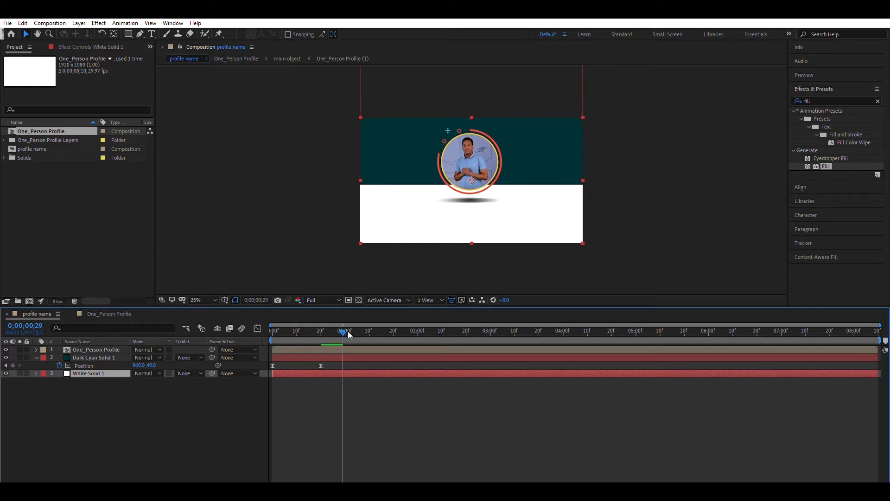
# Play back the profile name composition from the start and scrub to about 0;00;01;28 to review the animation over the white solid.
pyautogui.click(272, 343)
pyautogui.press('space')
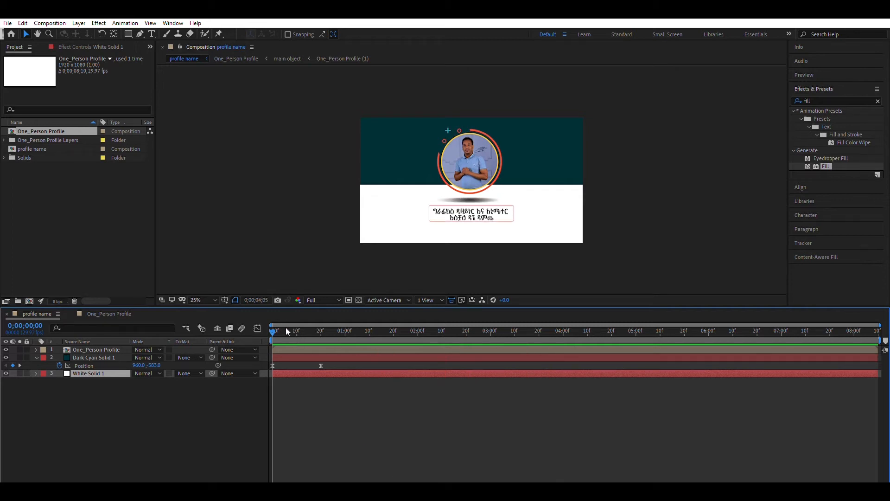
pyautogui.press('space')
pyautogui.press('space')
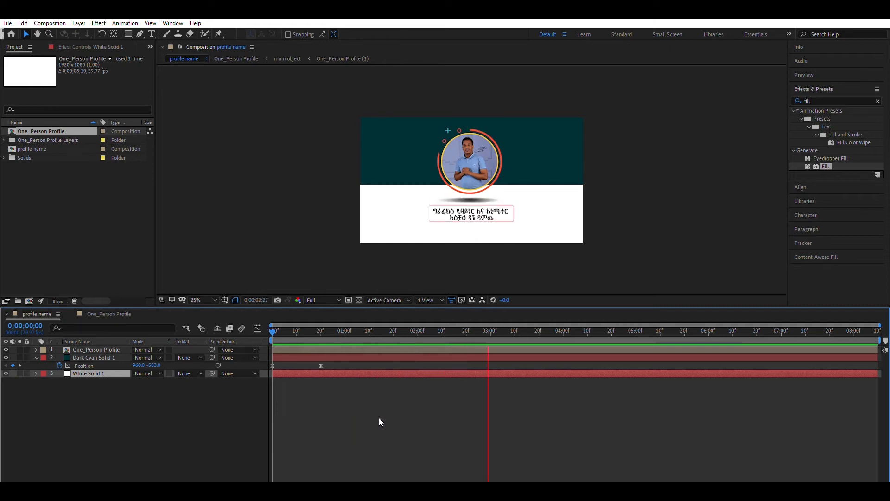
pyautogui.press('space')
pyautogui.press('space')
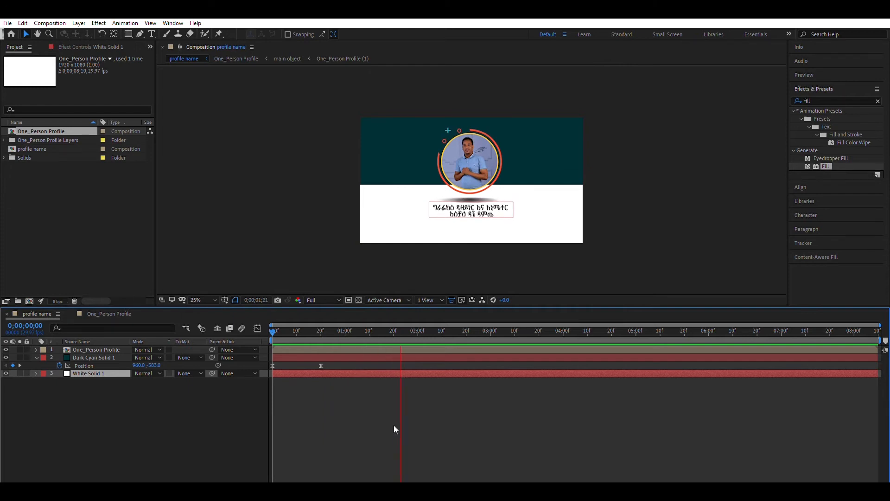
pyautogui.moveTo(320, 330); pyautogui.dragTo(413, 330)
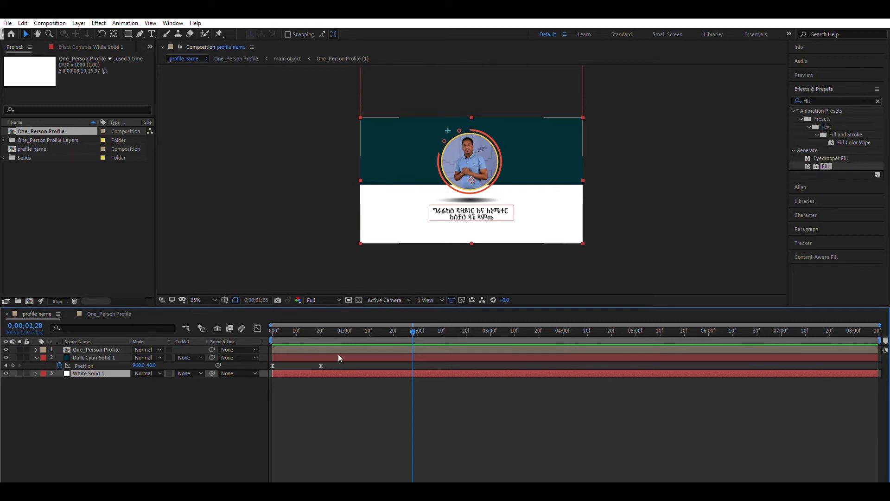
# Open the main object composition nested inside One_Person Profile.
pyautogui.click(307, 339)
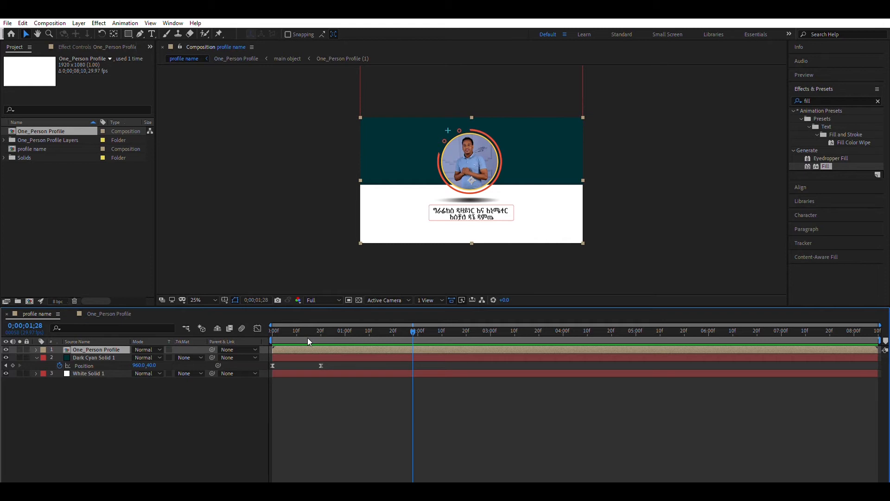
pyautogui.doubleClick(308, 340)
pyautogui.click(365, 350)
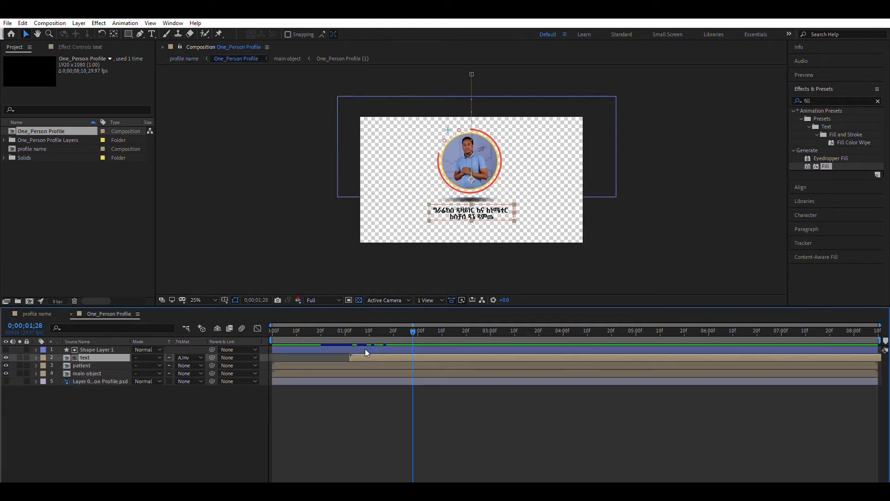
pyautogui.click(365, 366)
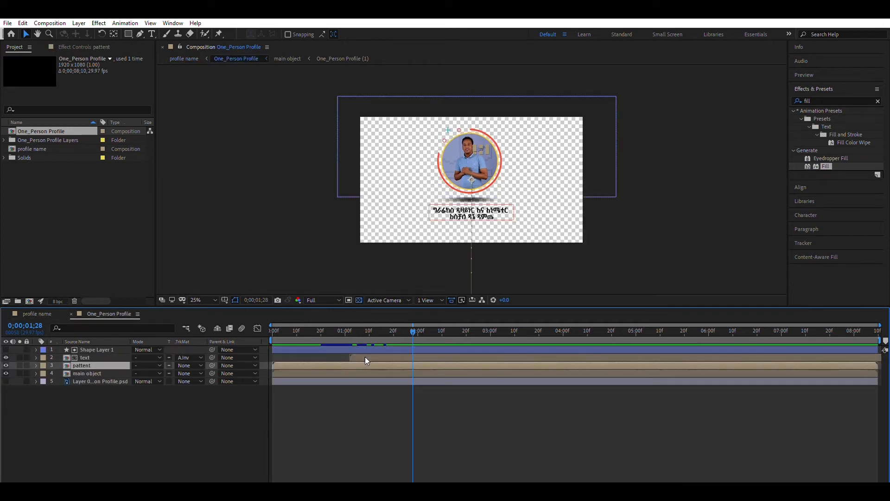
pyautogui.hotkey('ctrl', 'Down')
pyautogui.press('KP_Enter')
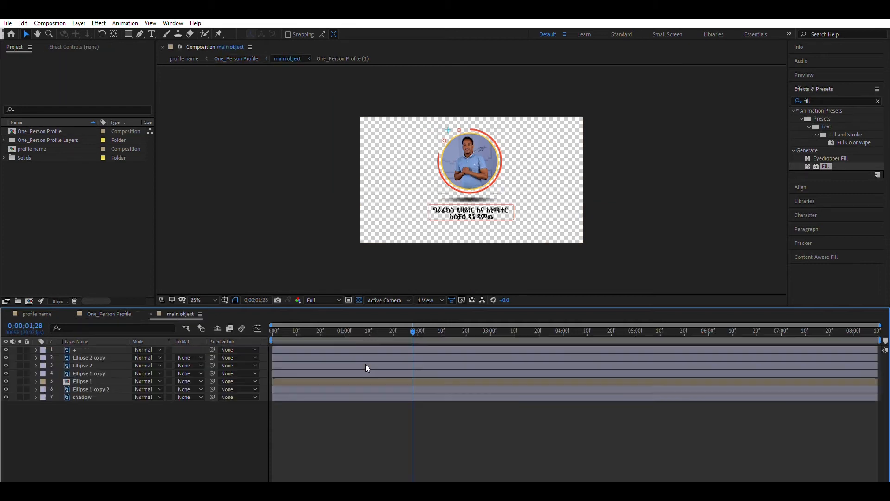
# Scrub to 0;00;01;20 and toggle the ellipse layers' visibility to identify the ring around the portrait.
pyautogui.moveTo(314, 330); pyautogui.dragTo(393, 330)
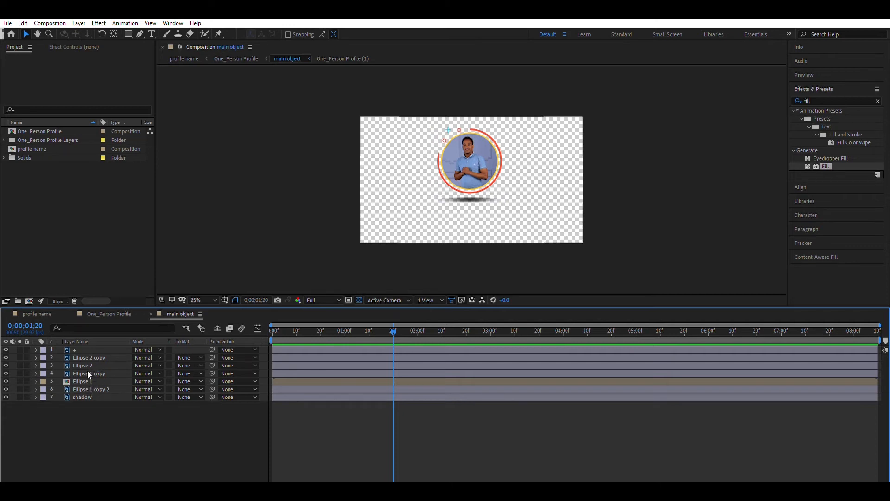
pyautogui.click(88, 388)
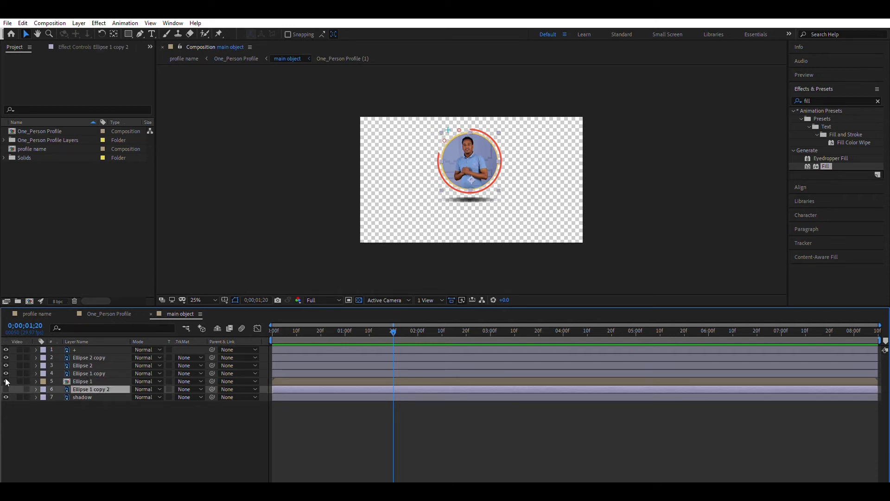
pyautogui.click(86, 373)
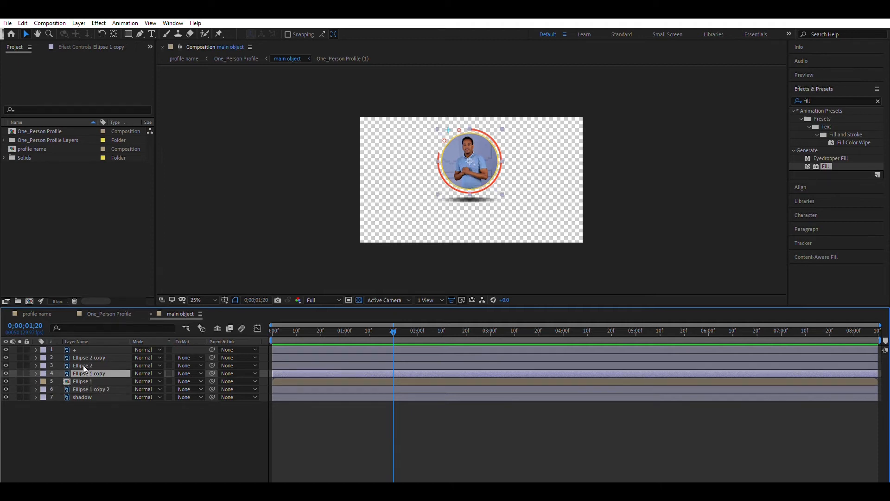
pyautogui.click(5, 364)
pyautogui.click(6, 365)
# Add a shape layer above Ellipse 1 copy and draw an unfilled circle with a 22 px turquoise stroke around the portrait.
pyautogui.press('.')
pyautogui.press('.')
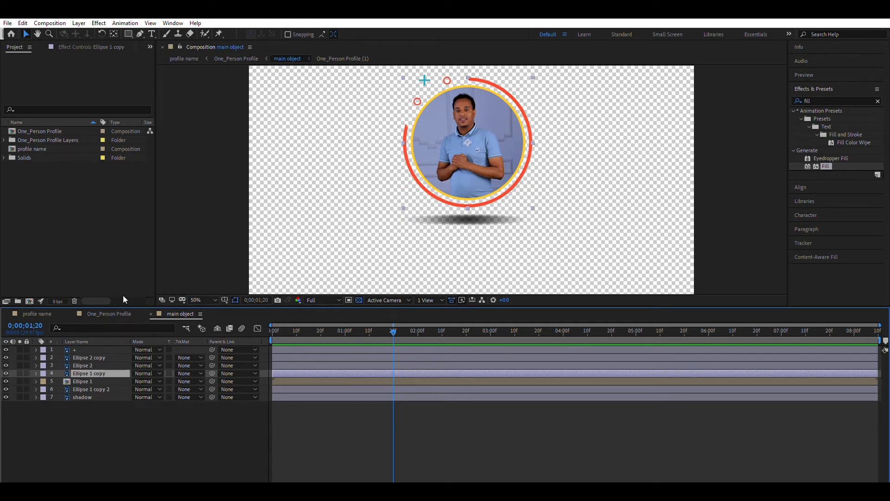
pyautogui.click(246, 365)
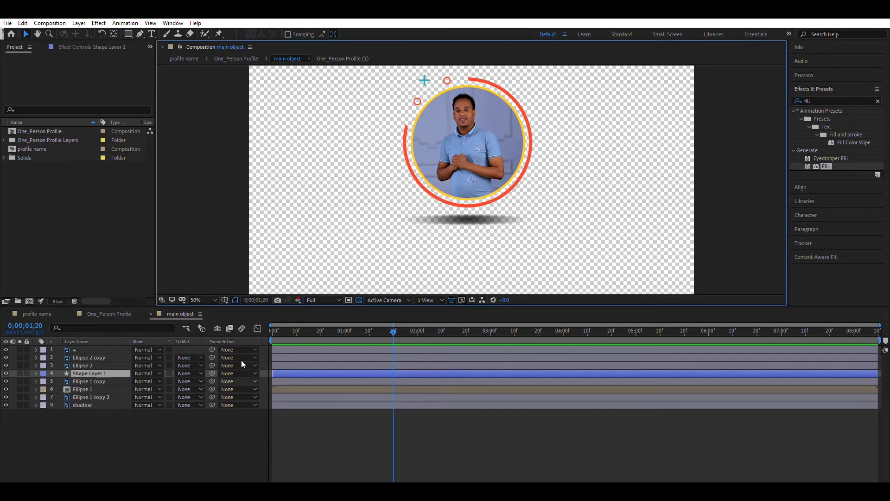
pyautogui.press('q')
pyautogui.moveTo(394, 68); pyautogui.dragTo(540, 189)
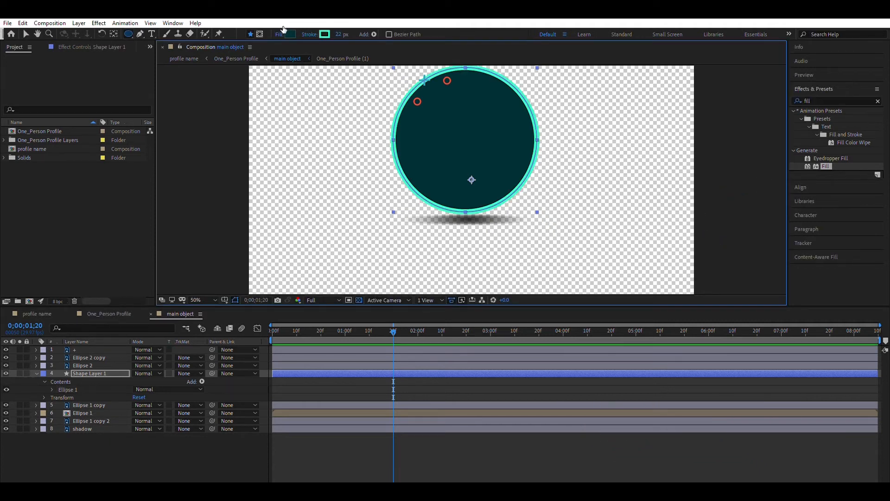
pyautogui.click(400, 219)
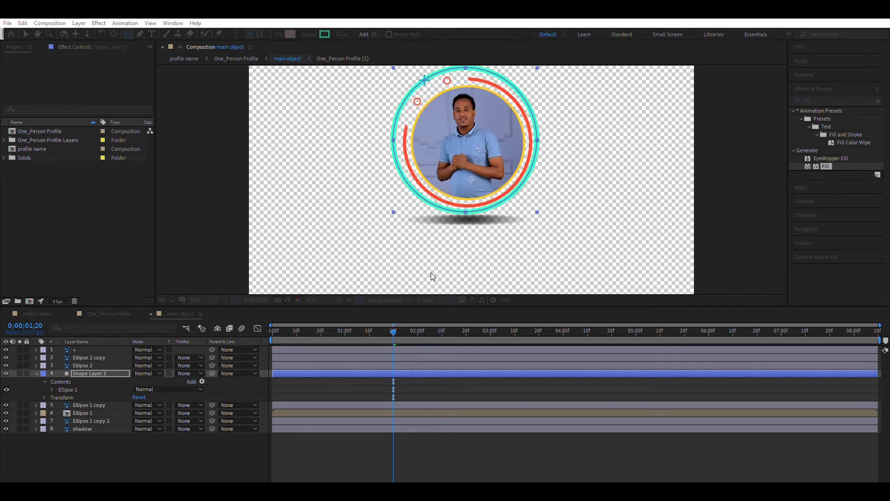
# Move the turquoise circle over the portrait and scale it down to match the red ring.
pyautogui.click(26, 34)
pyautogui.moveTo(414, 77); pyautogui.dragTo(422, 92)
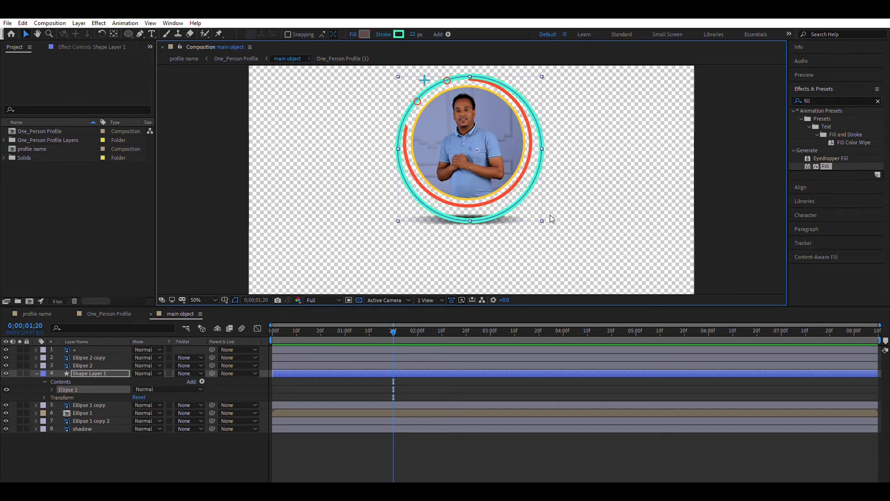
pyautogui.moveTo(539, 210); pyautogui.dragTo(513, 175)
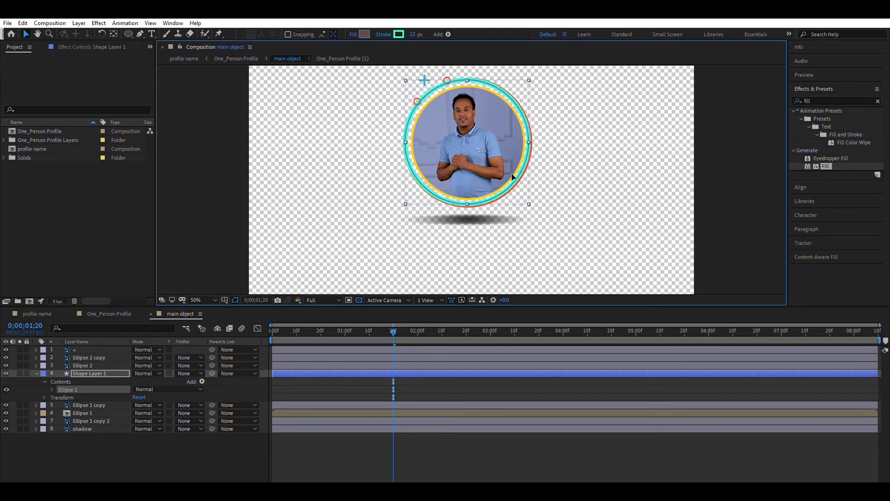
pyautogui.moveTo(530, 198); pyautogui.dragTo(519, 173)
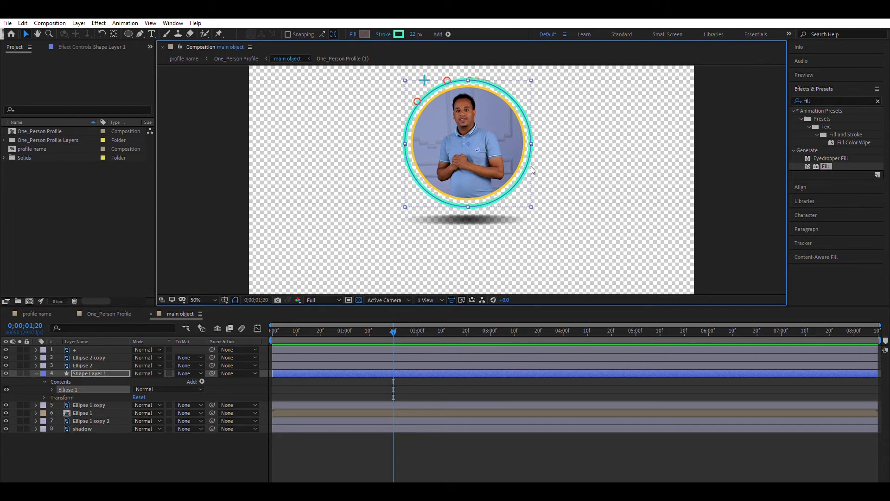
pyautogui.moveTo(531, 134)
pyautogui.mouseDown()
pyautogui.moveTo(518, 137)
pyautogui.moveTo(536, 140)
pyautogui.mouseUp()
pyautogui.hotkey('ctrl', 'z')
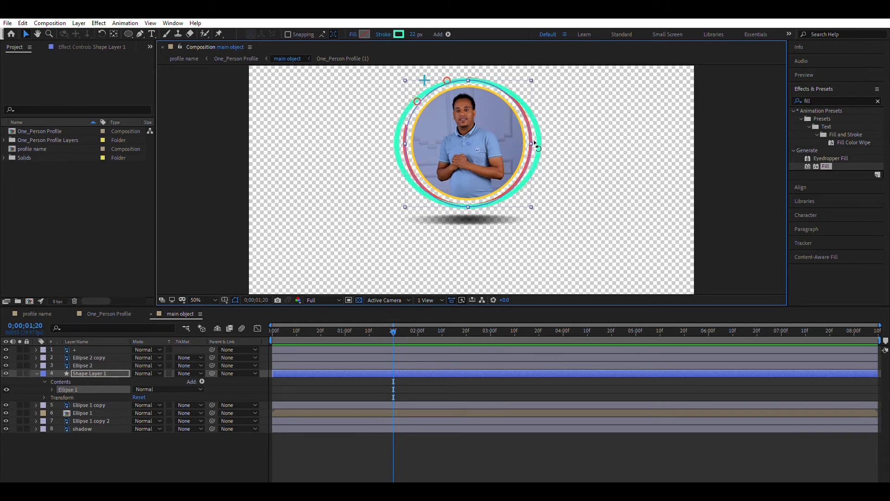
pyautogui.moveTo(469, 78); pyautogui.dragTo(469, 91)
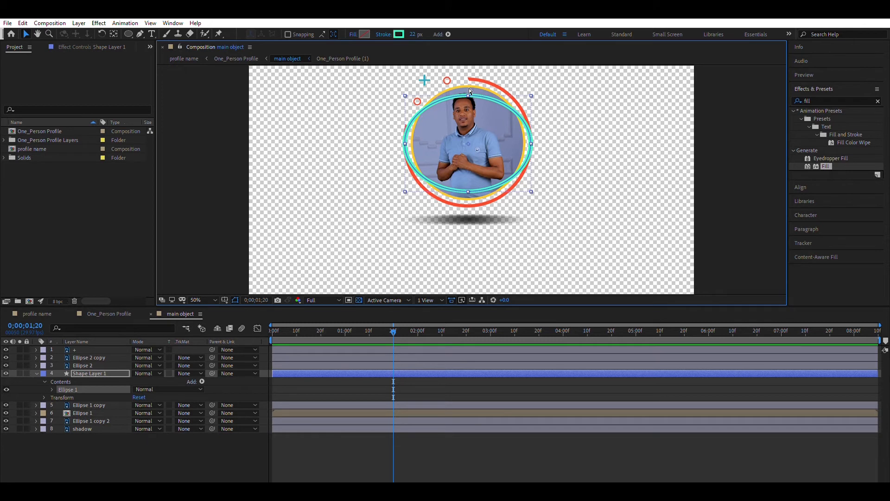
pyautogui.hotkey('ctrl', 'z')
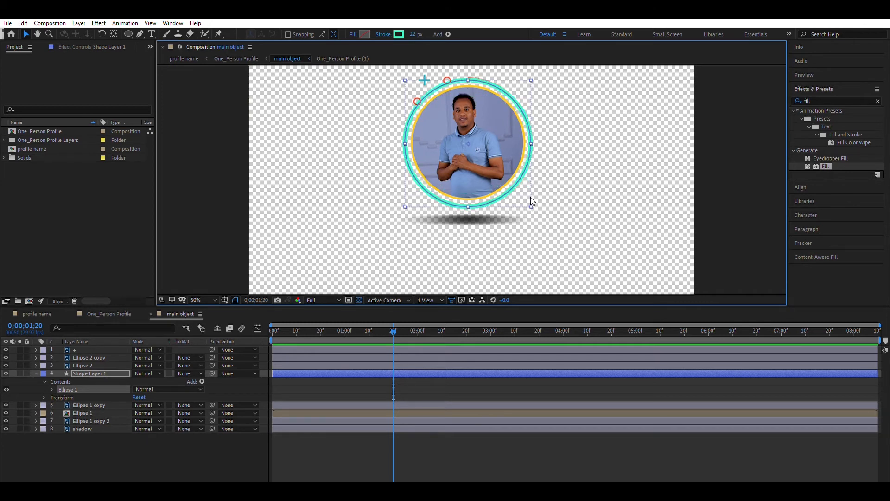
# Enlarge the turquoise circle slightly and nudge it upward so that it covers the red ring.
pyautogui.moveTo(531, 200)
pyautogui.mouseDown()
pyautogui.moveTo(521, 195)
pyautogui.moveTo(533, 200)
pyautogui.mouseUp()
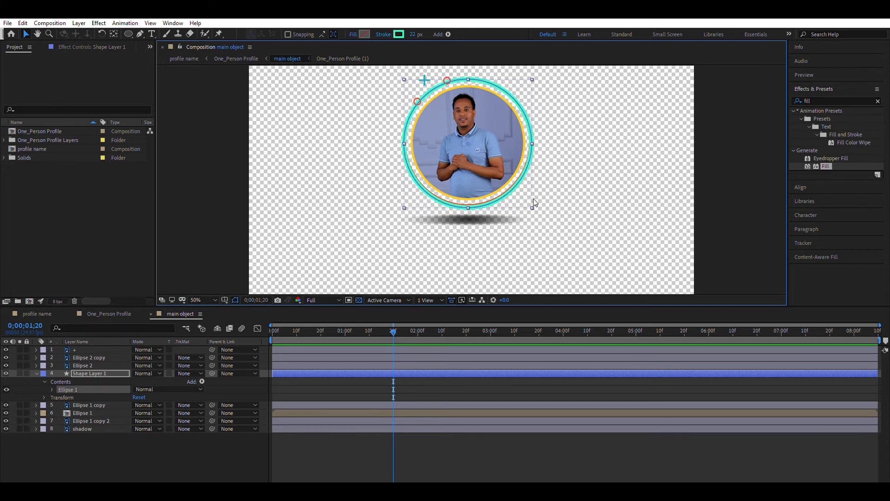
pyautogui.press('Up')
pyautogui.press('Up')
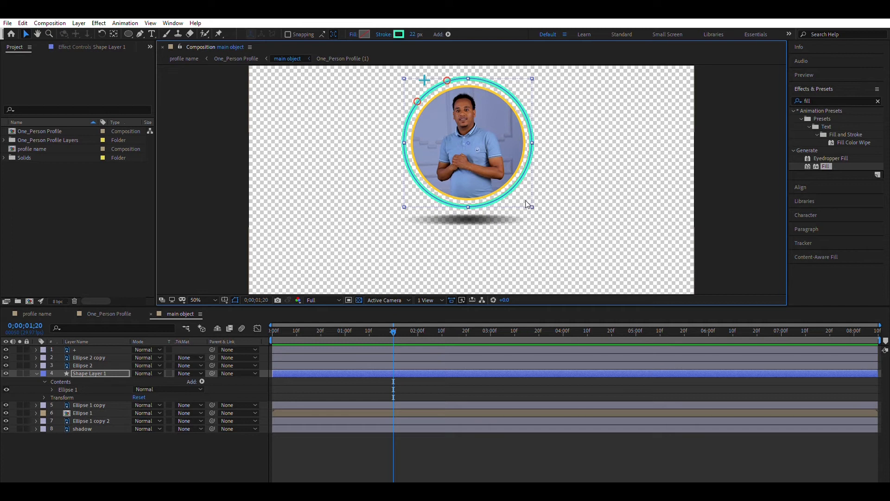
pyautogui.press('Left')
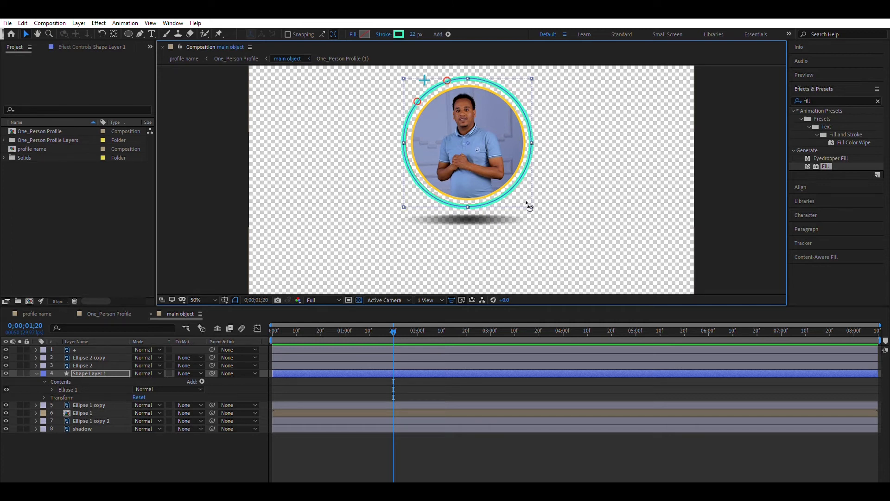
pyautogui.press('Right')
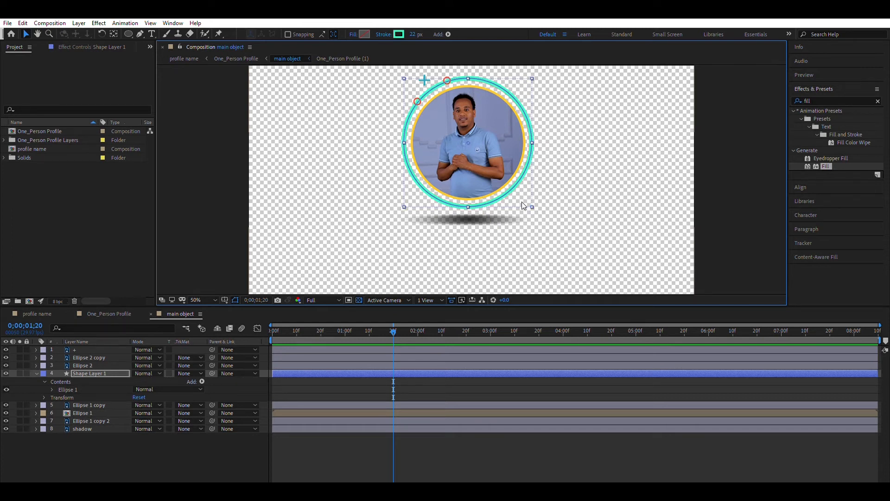
# Set the turquoise circle's stroke width to 24 px.
pyautogui.click(416, 32)
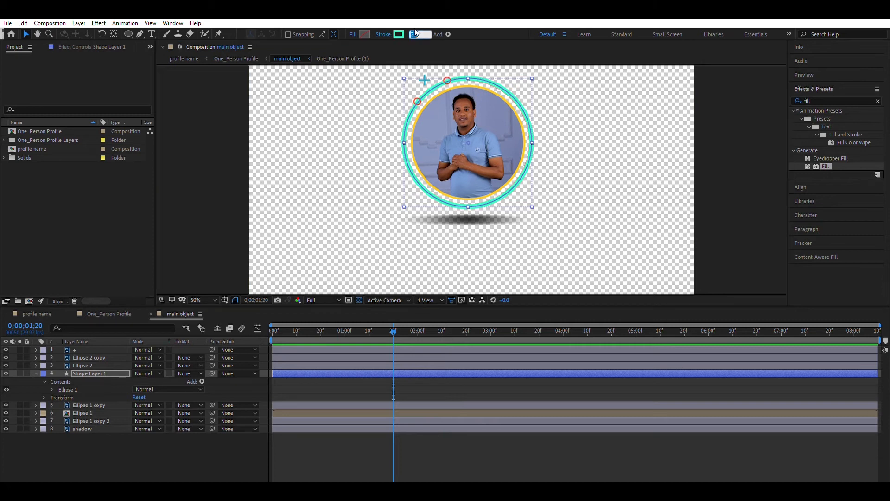
pyautogui.write('24')
pyautogui.press('Return')
# Check the circle in the One_Person Profile composition, and return to main object at 0;00;01;01.
pyautogui.moveTo(406, 326); pyautogui.dragTo(418, 355)
pyautogui.click(104, 315)
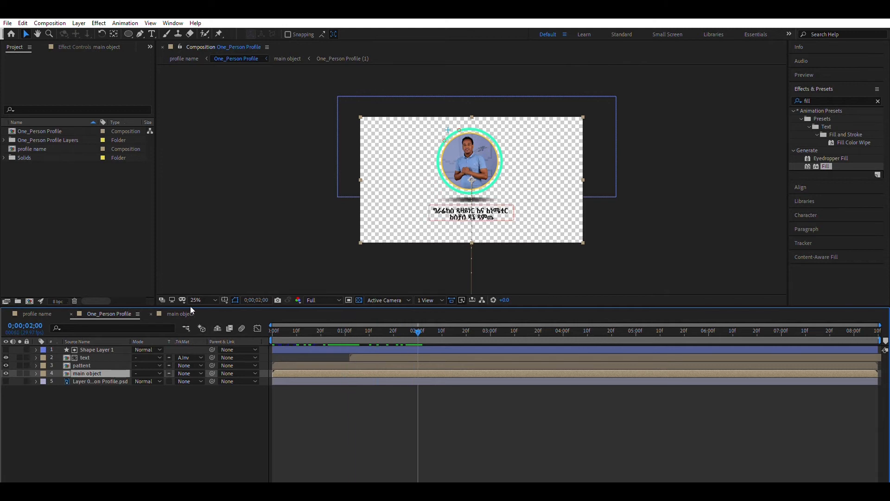
pyautogui.click(182, 314)
pyautogui.click(347, 326)
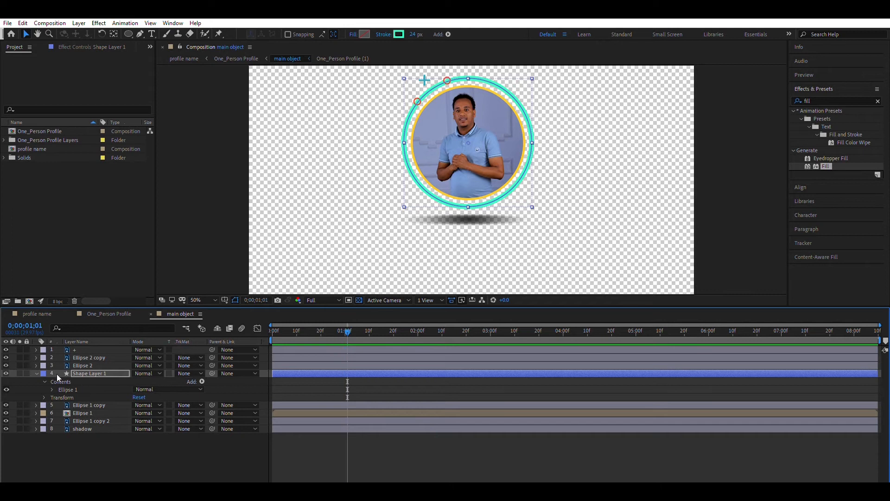
# Add a Trim Paths operation to Shape Layer 1's contents and reveal its Start, End and Offset properties.
pyautogui.press('Return')
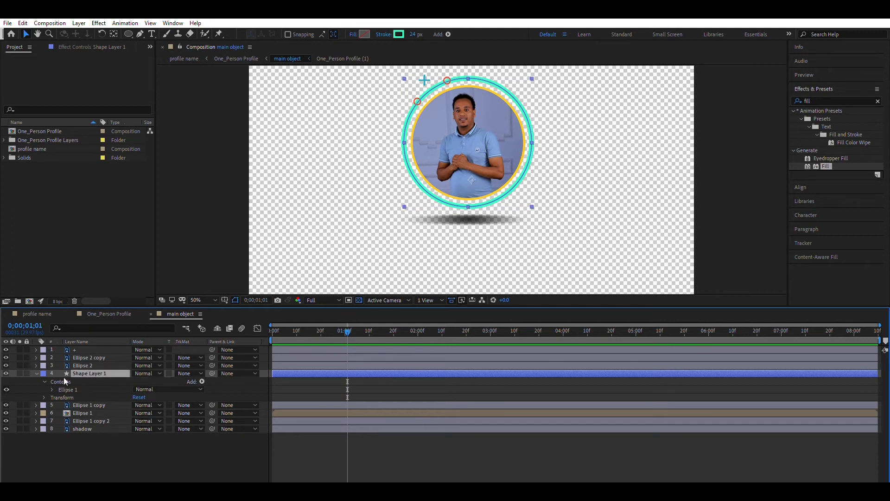
pyautogui.click(37, 371)
pyautogui.click(36, 371)
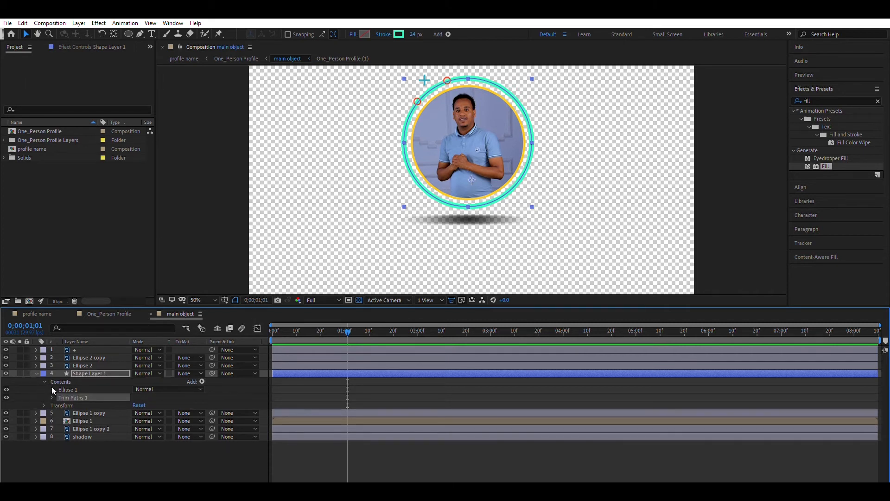
pyautogui.click(52, 397)
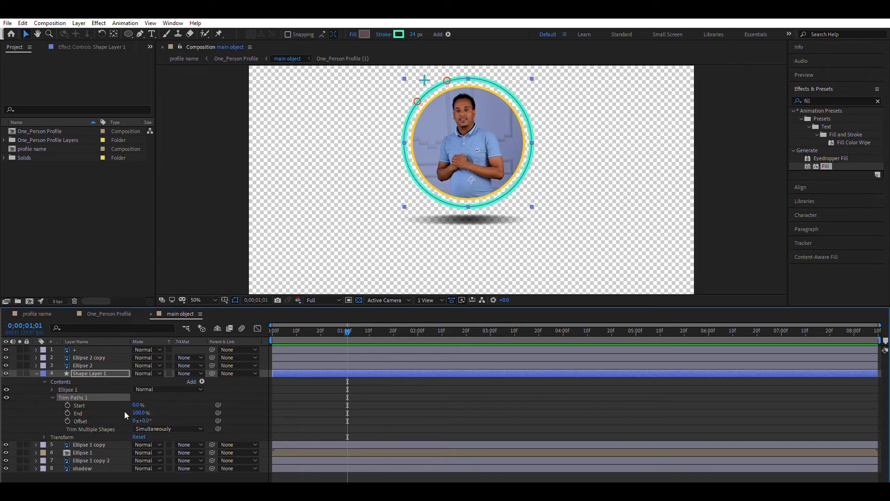
# Set the trim path's End to 0% and keyframe both Start and End at 0;00;01;01.
pyautogui.click(139, 413)
pyautogui.write('40')
pyautogui.press('Return')
pyautogui.moveTo(114, 405)
pyautogui.mouseDown()
pyautogui.moveTo(98, 406)
pyautogui.moveTo(141, 393)
pyautogui.mouseUp()
pyautogui.click(139, 413)
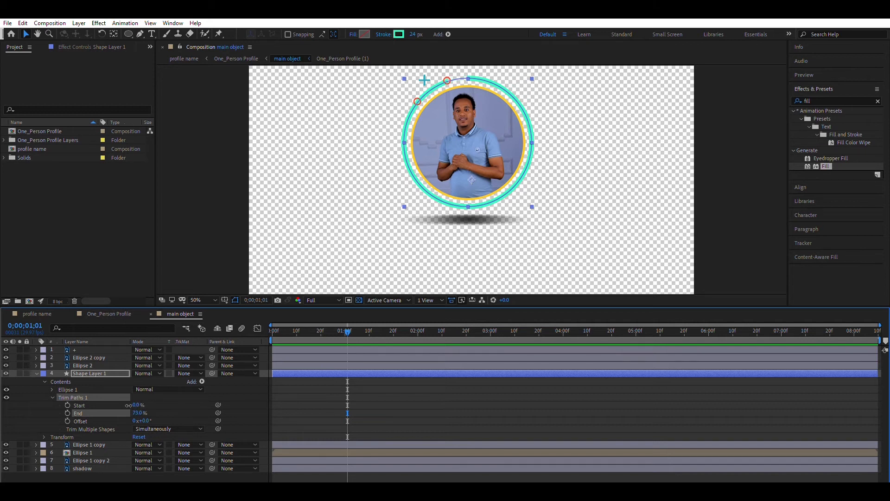
pyautogui.write('0')
pyautogui.press('Return')
pyautogui.click(68, 412)
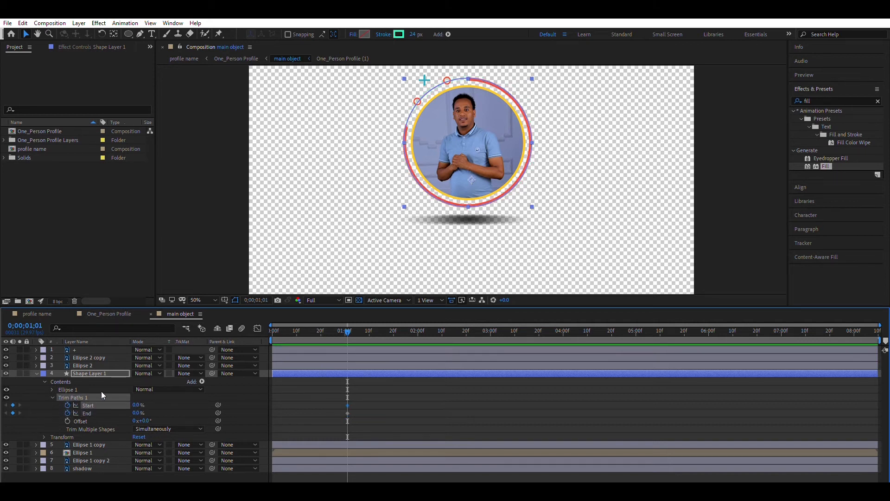
# Keyframe the trim path's End at 100% at 0;00;02;00.
pyautogui.moveTo(351, 327); pyautogui.dragTo(418, 339)
pyautogui.click(138, 413)
pyautogui.write('100')
pyautogui.press('Return')
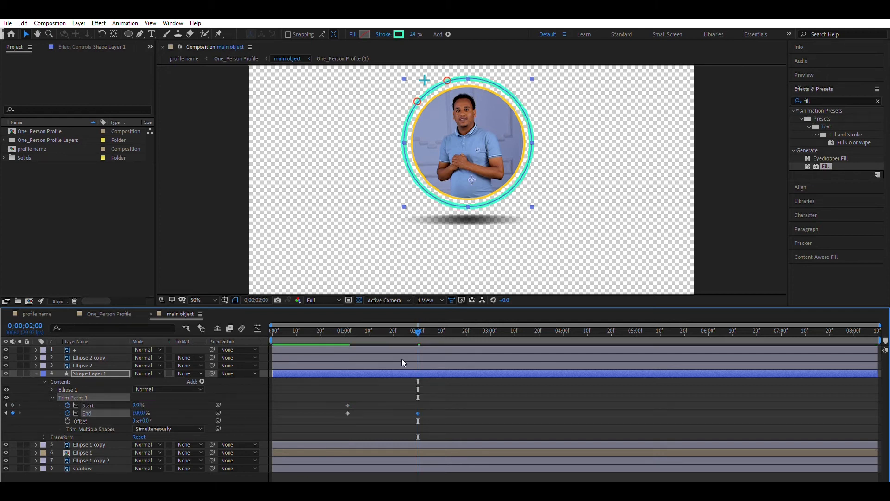
# Keyframe the trim path's Start at 100% at 0;00;03;00.
pyautogui.click(491, 329)
pyautogui.click(138, 404)
pyautogui.write('10')
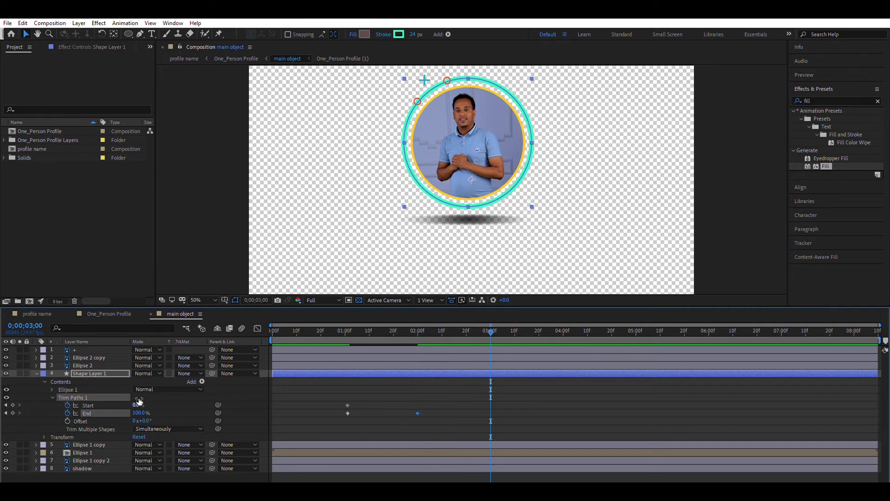
pyautogui.press('Return')
pyautogui.moveTo(143, 396); pyautogui.dragTo(177, 394)
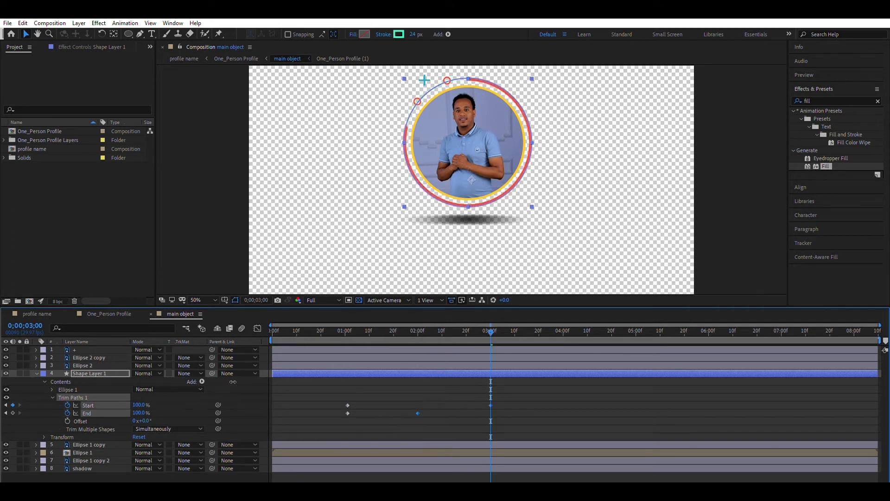
# Apply Easy Ease to all Start and End keyframes of the trim path and preview from 0;00;01;00.
pyautogui.moveTo(483, 393); pyautogui.dragTo(304, 411)
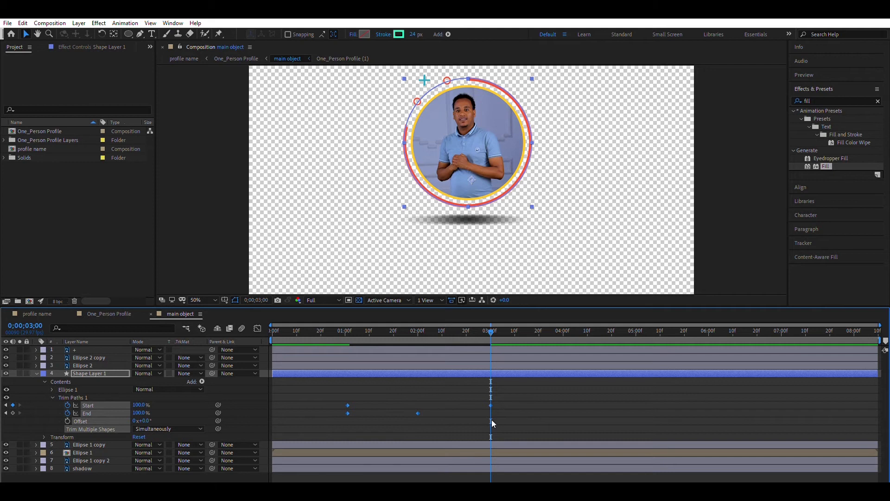
pyautogui.press('F9')
pyautogui.click(345, 333)
pyautogui.press('space')
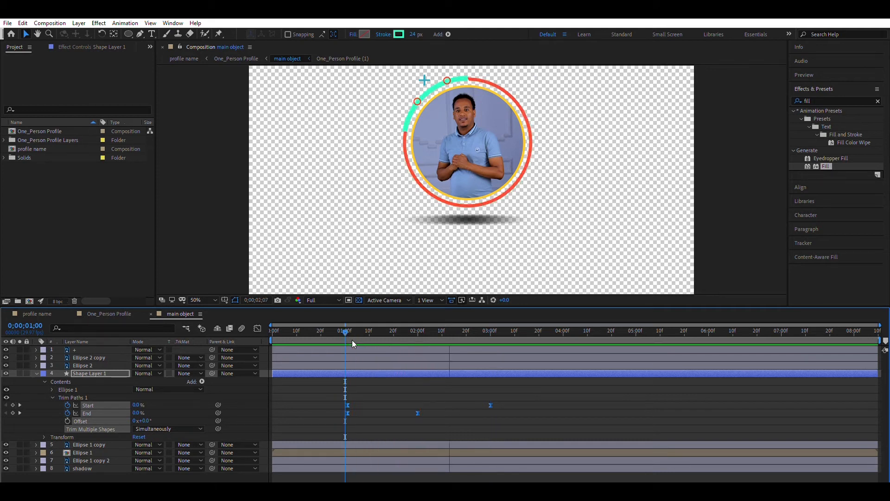
# Move the final Start keyframe earlier to about 0;00;02;10 and preview the ring animation.
pyautogui.moveTo(453, 331); pyautogui.dragTo(441, 338)
pyautogui.moveTo(499, 389); pyautogui.dragTo(441, 405)
pyautogui.click(318, 331)
pyautogui.press('space')
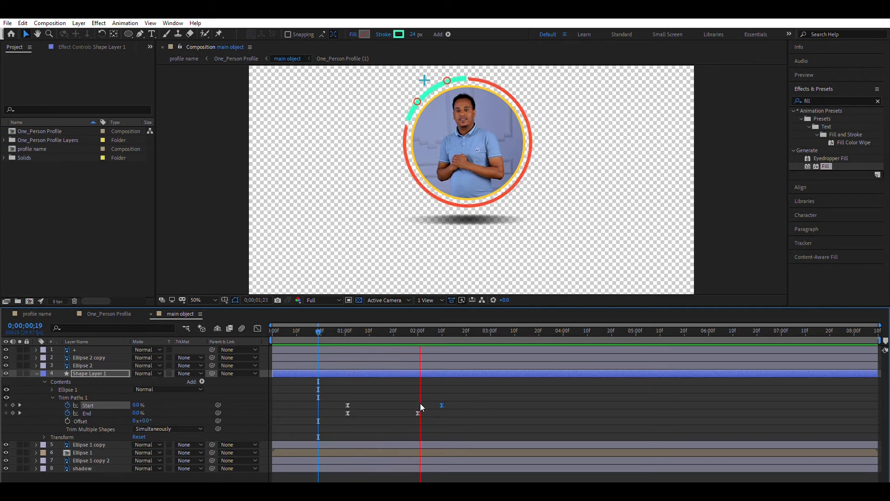
# Move the final Start keyframe of the trim path to 0;00;02;20 and replay the ring animation.
pyautogui.click(467, 329)
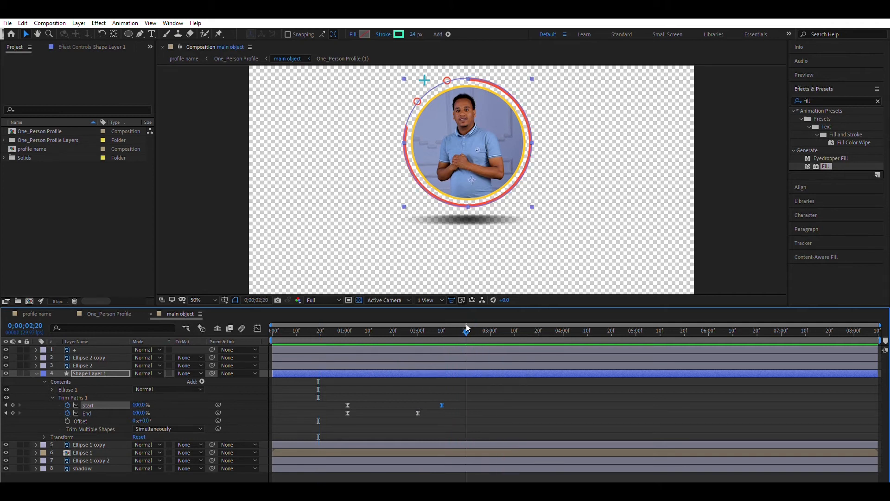
pyautogui.moveTo(440, 397); pyautogui.dragTo(465, 399)
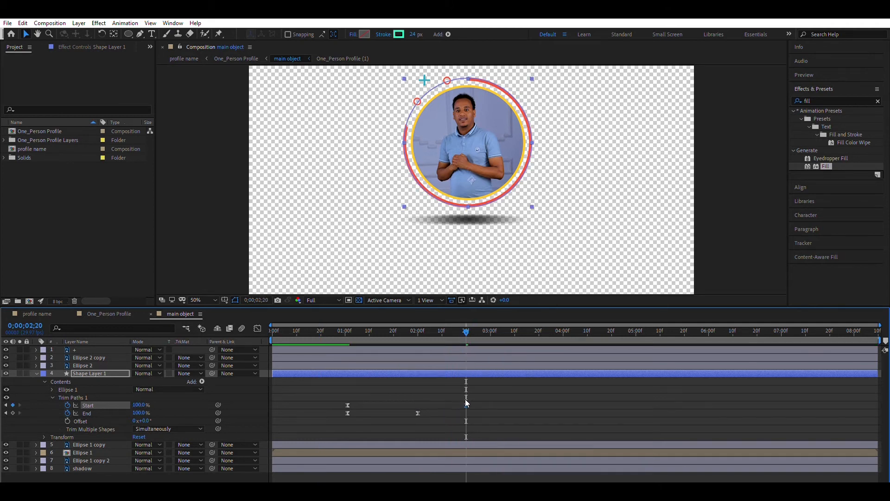
pyautogui.click(369, 330)
pyautogui.press('space')
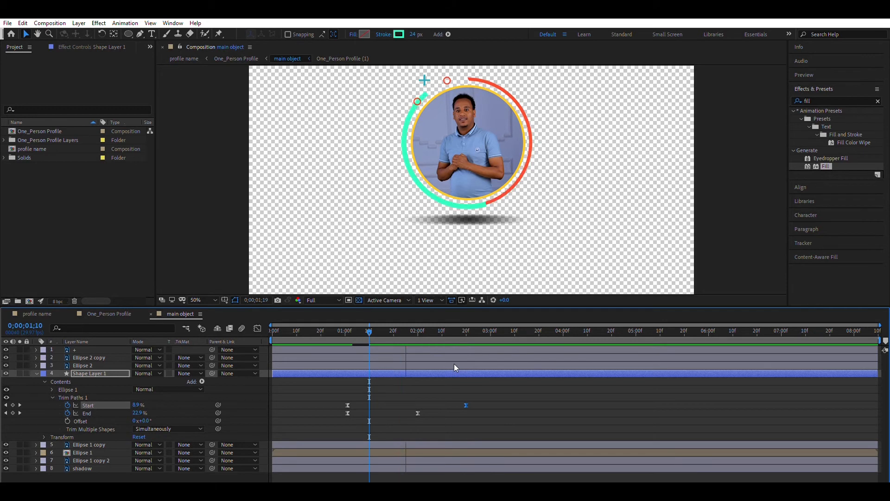
pyautogui.moveTo(440, 329); pyautogui.dragTo(366, 341)
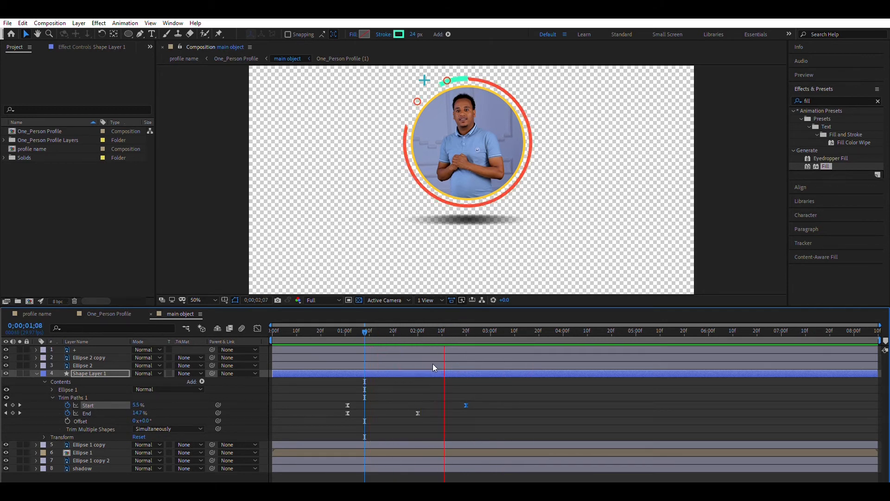
pyautogui.click(446, 330)
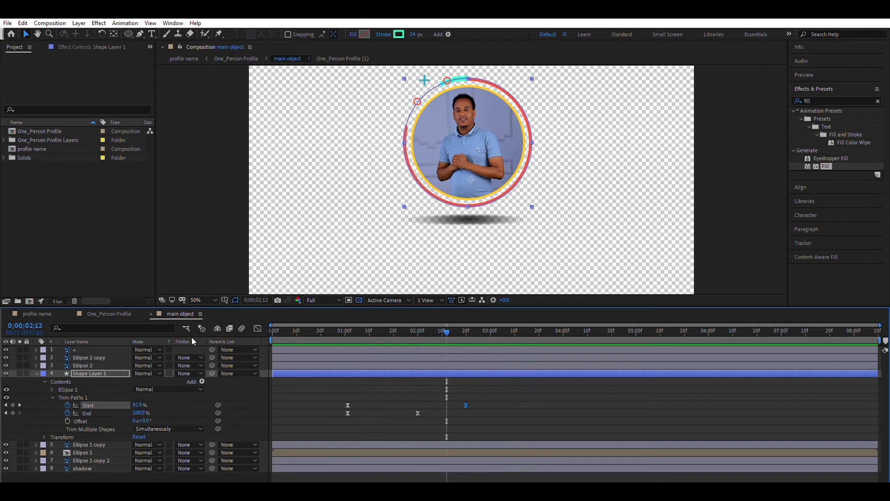
# Collapse Shape Layer 1's properties and duplicate the layer twice.
pyautogui.click(36, 364)
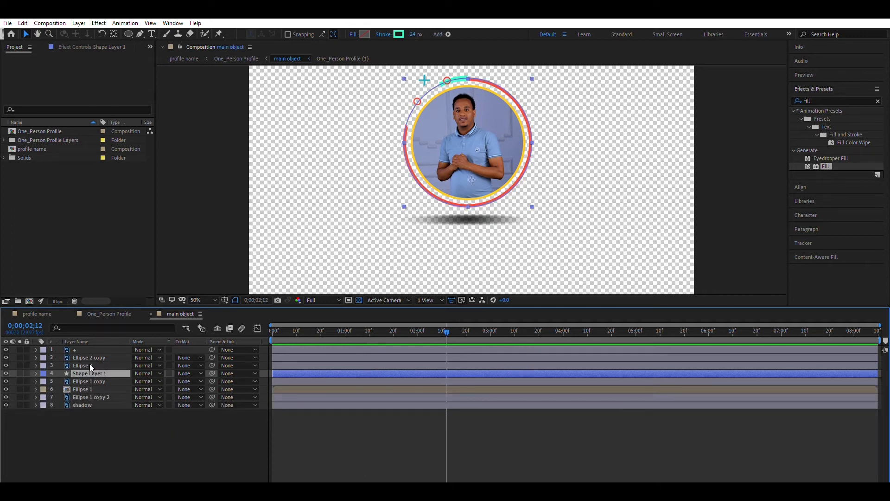
pyautogui.hotkey('ctrl', 'd')
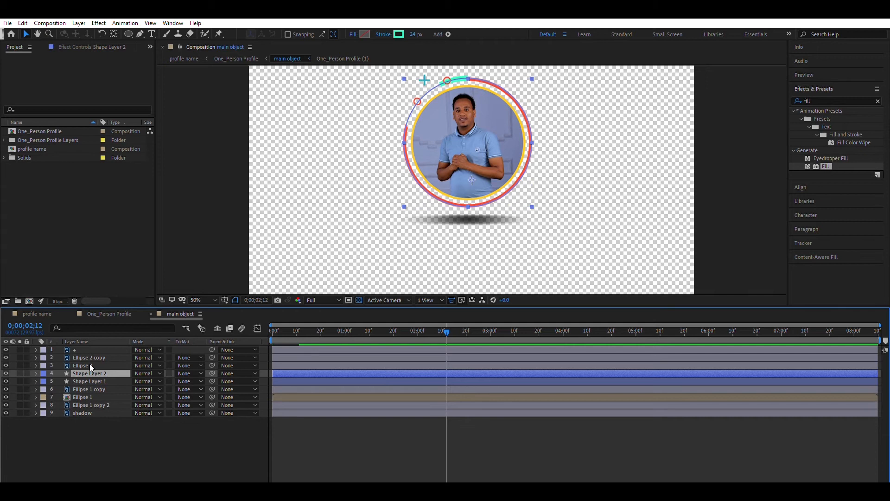
pyautogui.hotkey('ctrl', 'd')
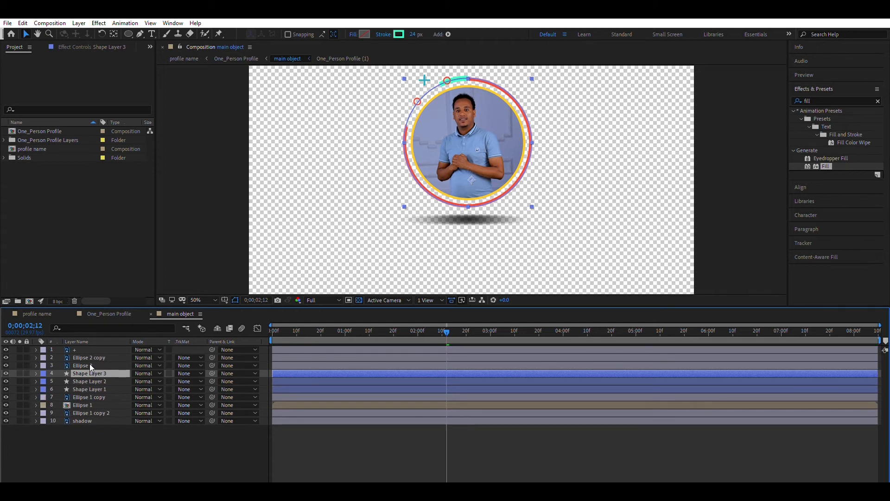
# Stagger the duplicates in time, starting Shape Layer 2 about 4 frames in and Shape Layer 3 about 11 frames in.
pyautogui.hotkey('ctrl', 'Down')
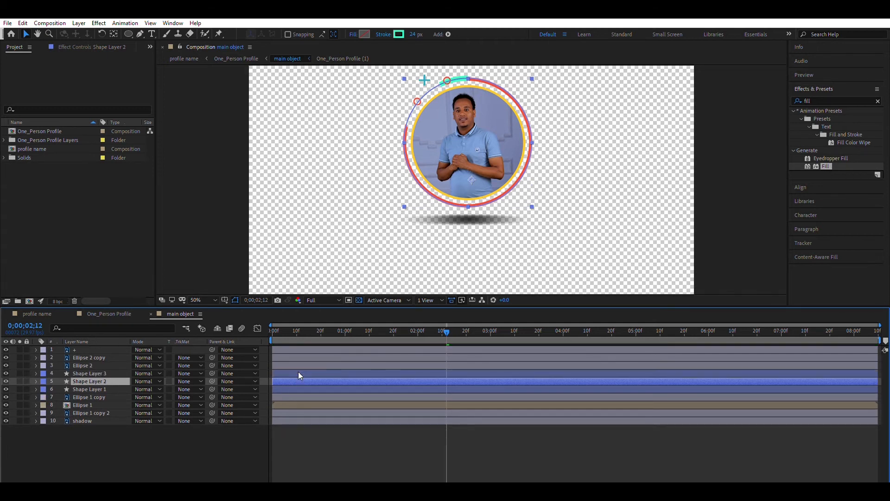
pyautogui.hotkey('alt', 'pagedown')
pyautogui.hotkey('alt', 'pagedown')
pyautogui.hotkey('alt', 'pagedown')
pyautogui.hotkey('alt', 'pagedown')
pyautogui.moveTo(302, 370); pyautogui.dragTo(327, 362)
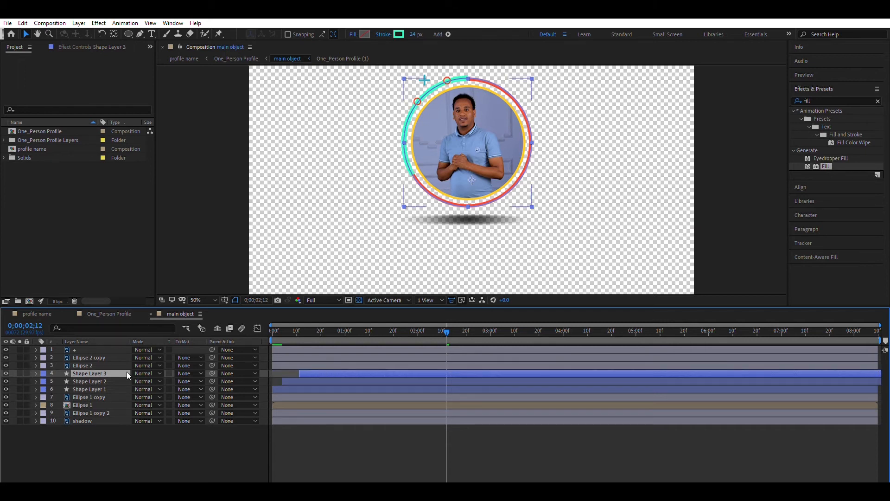
# Change the stroke colour of Shape Layer 3 to red and of Shape Layer 2 to magenta.
pyautogui.click(399, 34)
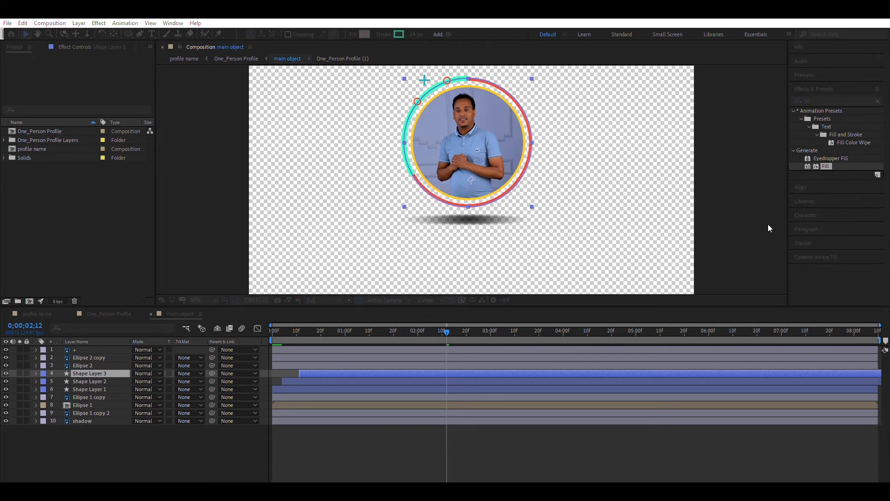
pyautogui.click(528, 163)
pyautogui.press('Return')
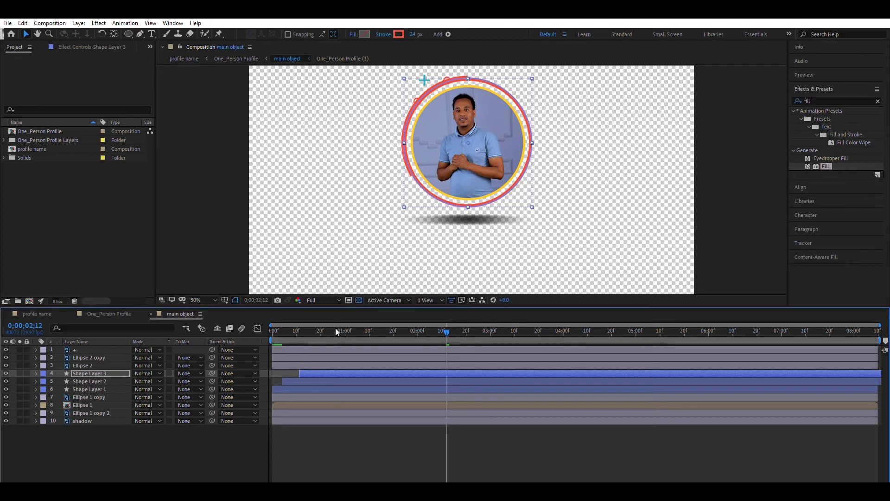
pyautogui.click(315, 380)
pyautogui.click(400, 34)
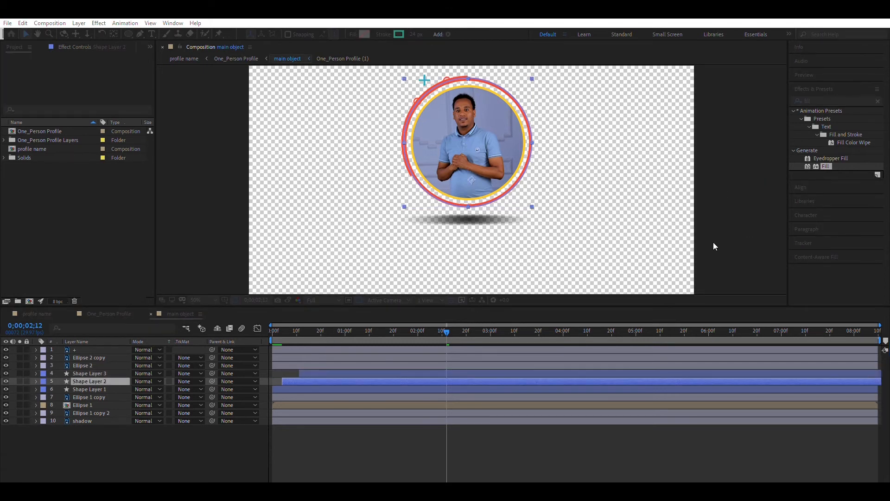
pyautogui.moveTo(714, 262)
pyautogui.mouseDown()
pyautogui.moveTo(710, 203)
pyautogui.moveTo(723, 173)
pyautogui.mouseUp()
pyautogui.click(774, 190)
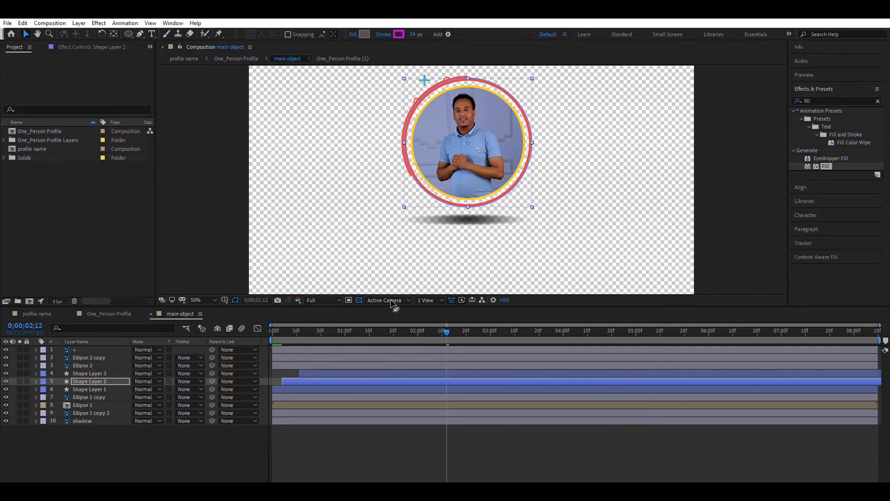
# Preview the staggered coloured strokes from 0;00;00;05 and inspect the frame at 0;00;01;24.
pyautogui.moveTo(321, 330); pyautogui.dragTo(285, 332)
pyautogui.press('space')
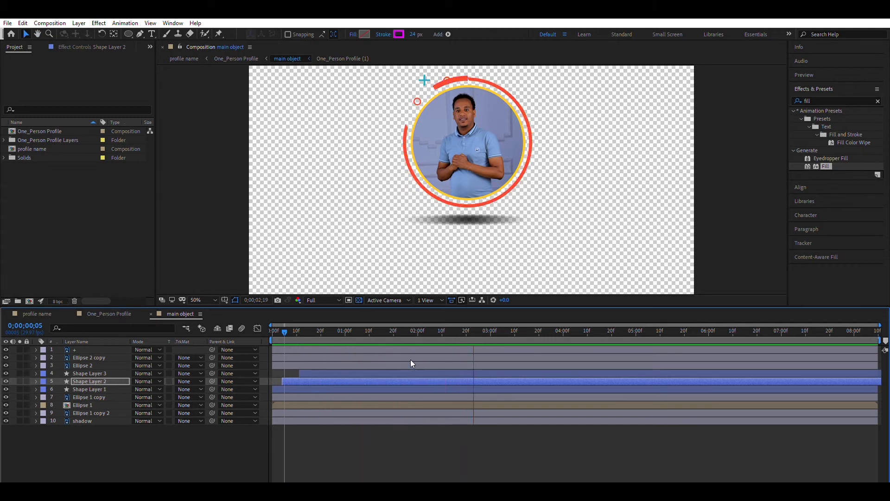
pyautogui.moveTo(413, 330)
pyautogui.mouseDown()
pyautogui.moveTo(441, 335)
pyautogui.moveTo(403, 336)
pyautogui.mouseUp()
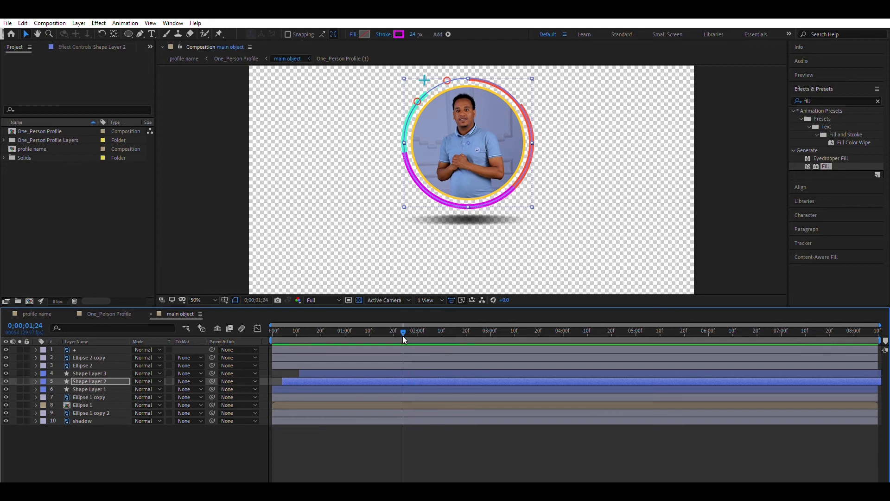
# Delete the duplicated layers Shape Layer 3 and Shape Layer 2.
pyautogui.hotkey('ctrl', 'Up')
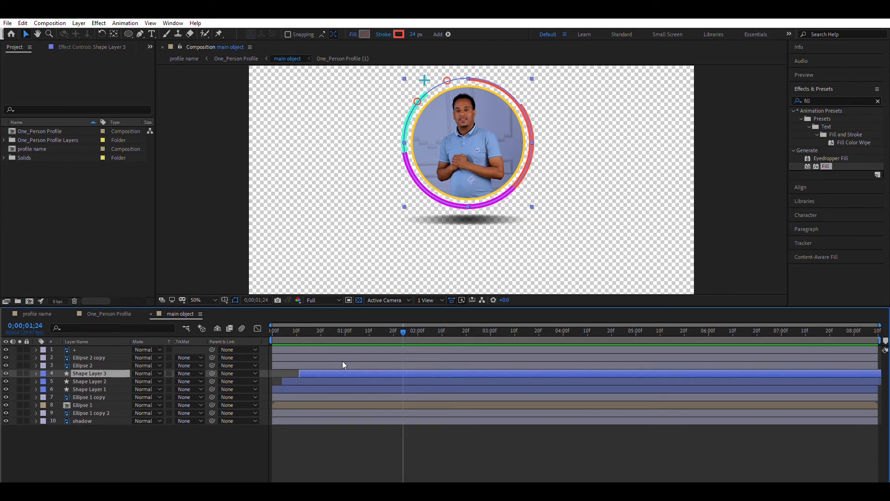
pyautogui.press('Delete')
pyautogui.click(343, 369)
pyautogui.press('Delete')
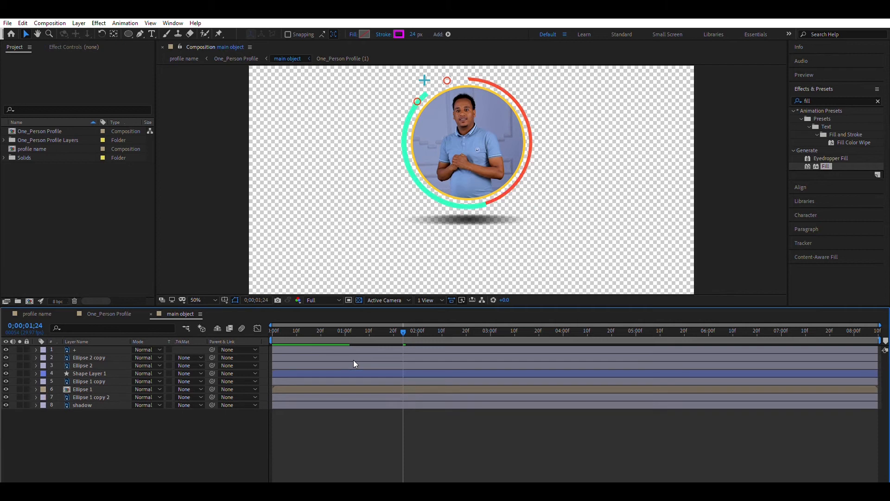
# Set the Line Cap of Shape Layer 1's Stroke 1 to Round Cap and inspect the stroke's end up close.
pyautogui.click(337, 370)
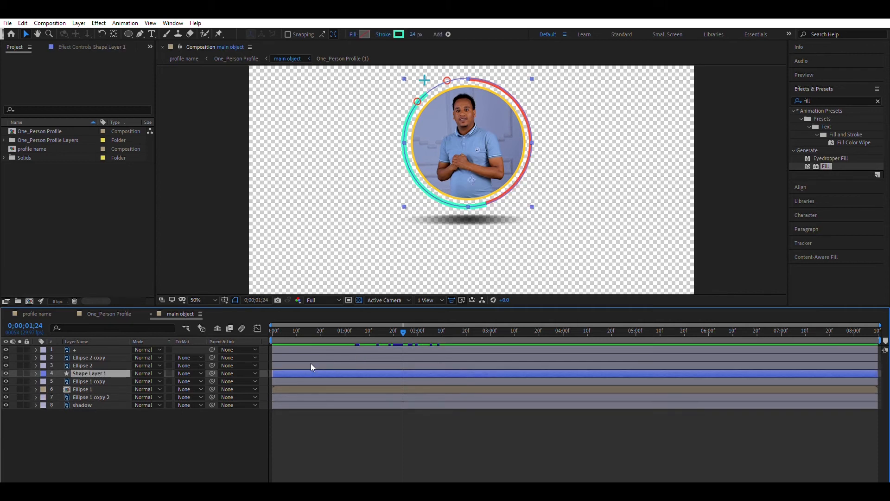
pyautogui.click(36, 373)
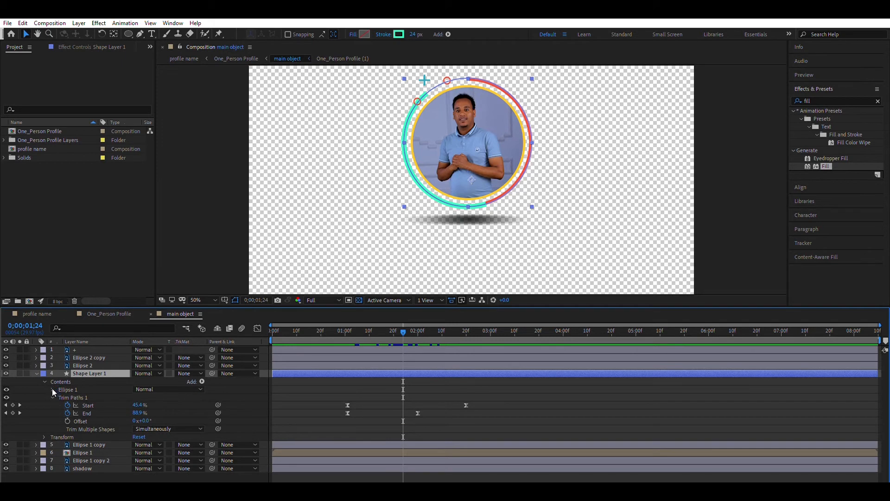
pyautogui.click(52, 389)
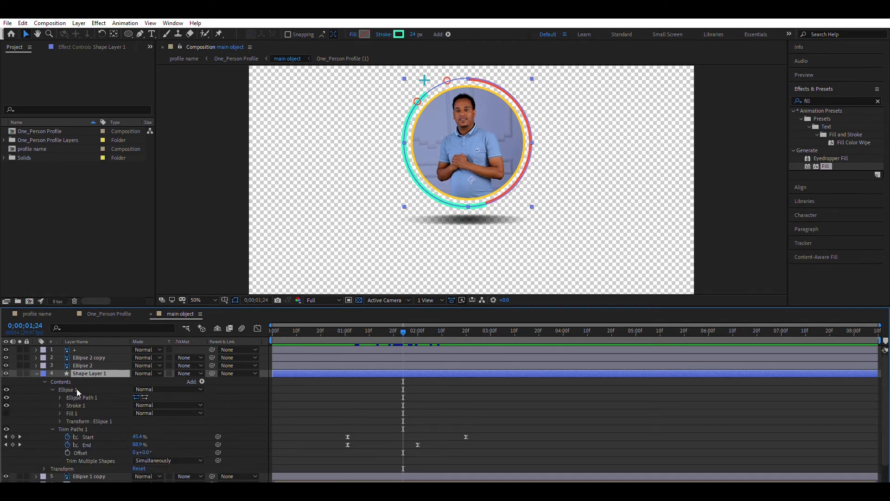
pyautogui.click(59, 405)
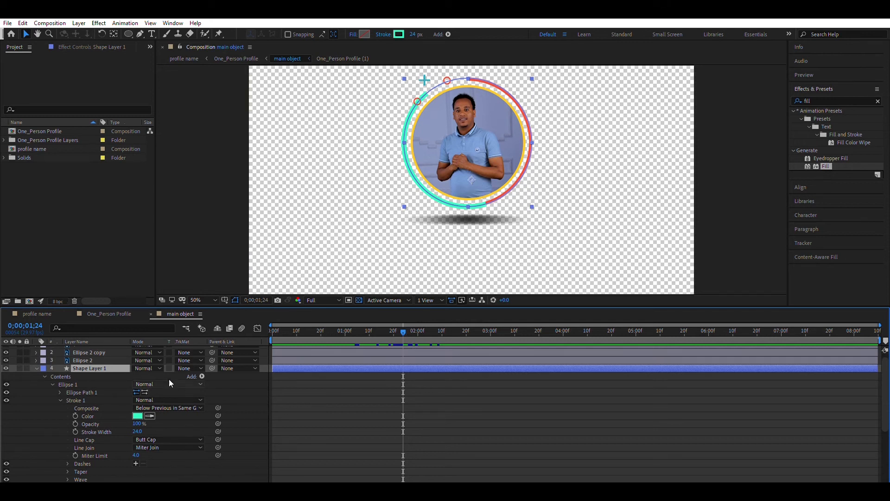
pyautogui.click(169, 439)
pyautogui.click(165, 447)
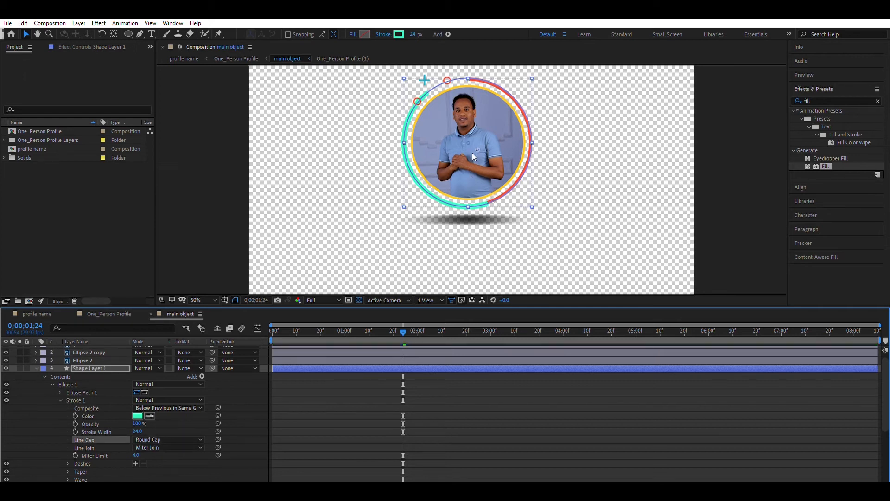
pyautogui.press('.')
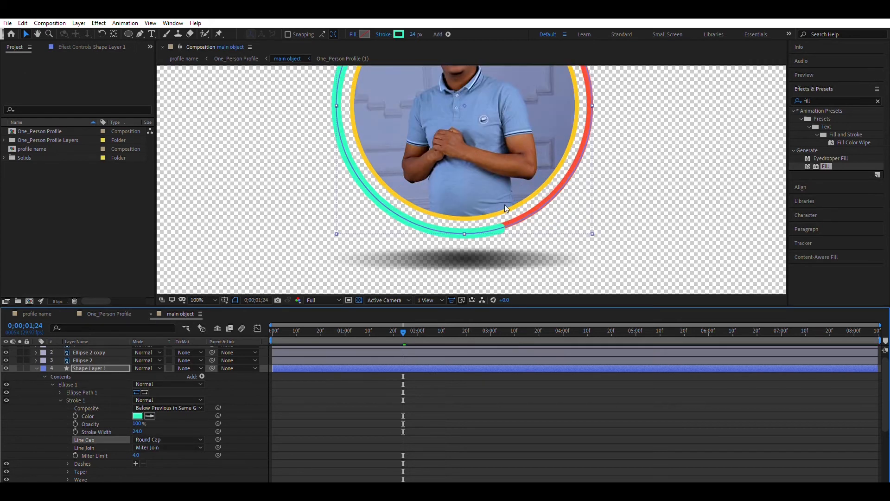
# Switch the Line Cap of Shape Layer 1's Stroke 1 to Butt Cap for comparison, and return it to Round Cap.
pyautogui.click(160, 439)
pyautogui.click(160, 431)
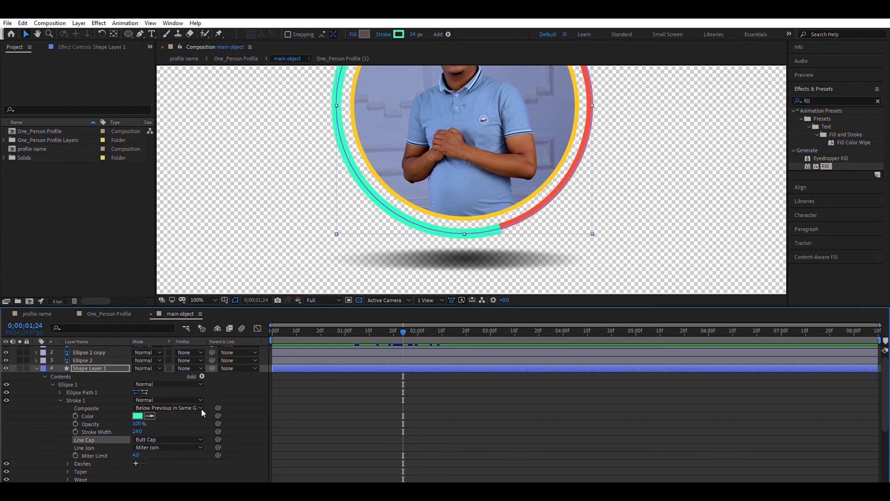
pyautogui.click(168, 447)
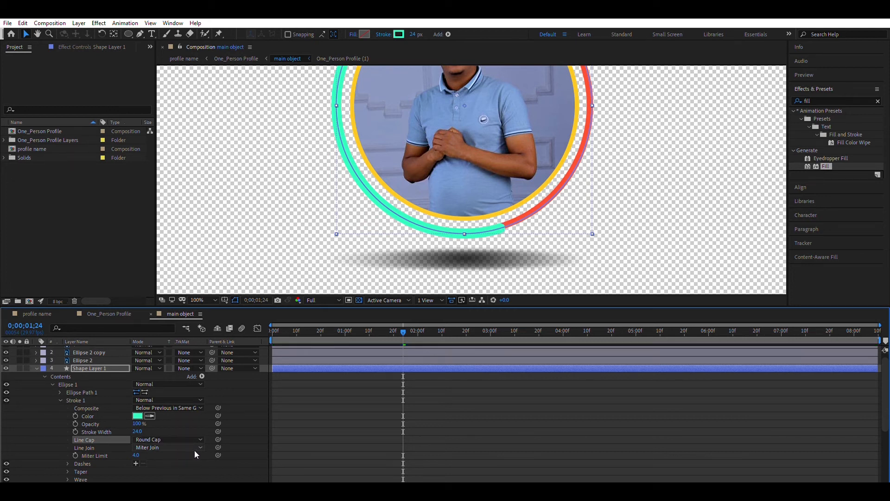
# Show Shape Layer 1's trim keyframes, move the last End keyframe to about 0;00;02;08 and preview the shortened stroke.
pyautogui.click(37, 368)
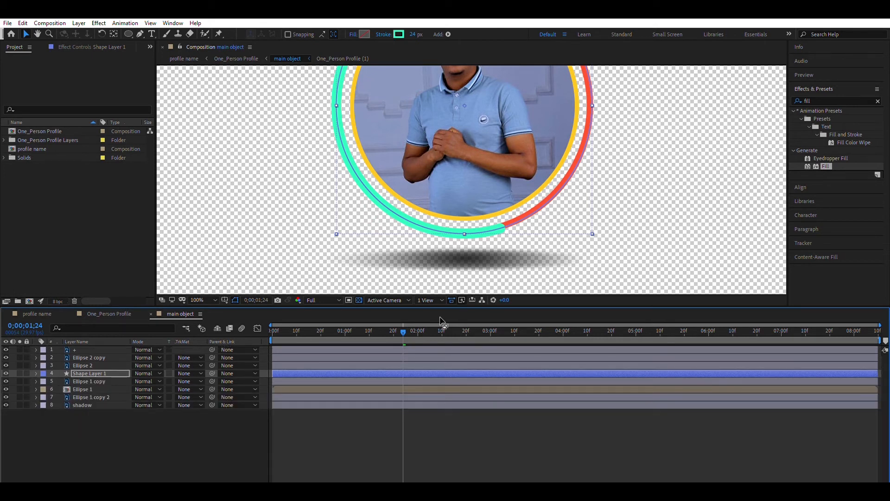
pyautogui.press('u')
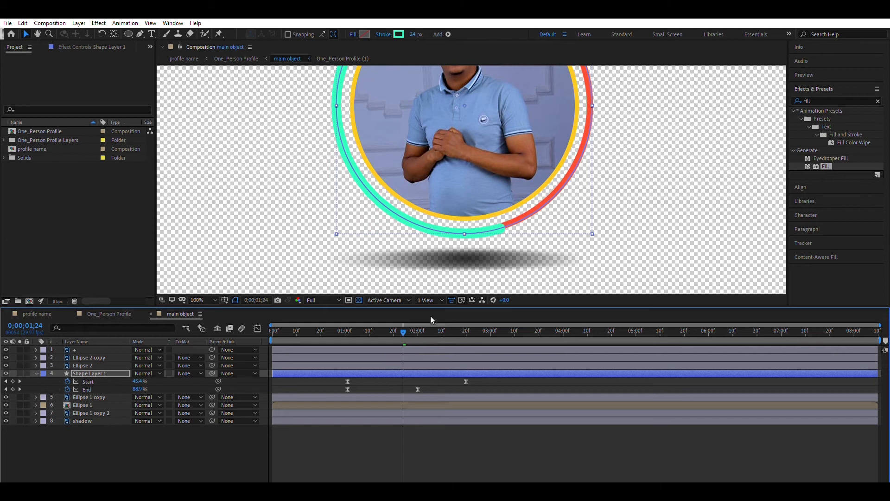
pyautogui.scroll(-2, 458, 234)
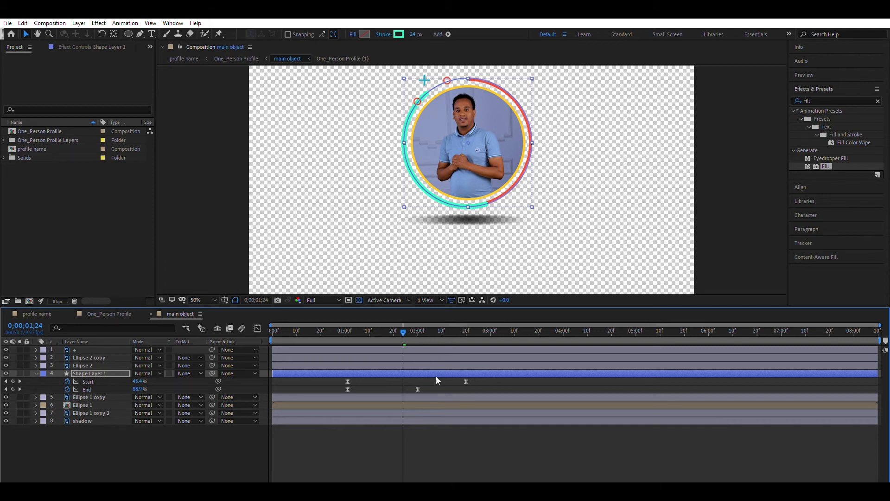
pyautogui.click(417, 389)
pyautogui.moveTo(418, 389); pyautogui.dragTo(437, 389)
pyautogui.press('space')
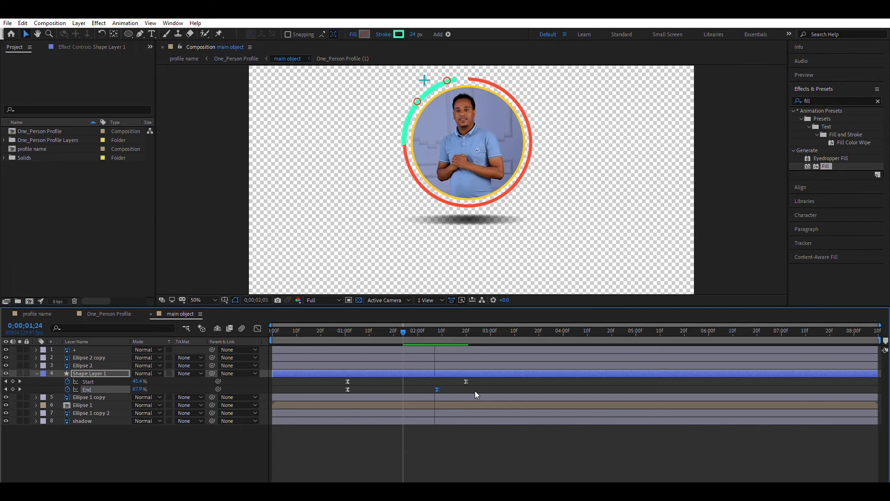
# Duplicate Shape Layer 1, make the copy's stroke magenta and shift the copy about 4 frames later.
pyautogui.click(442, 331)
pyautogui.click(96, 373)
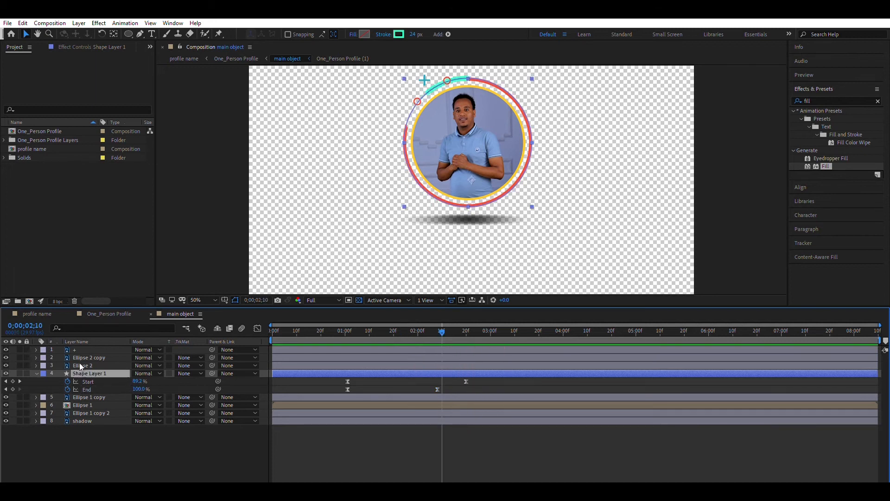
pyautogui.hotkey('ctrl', 'd')
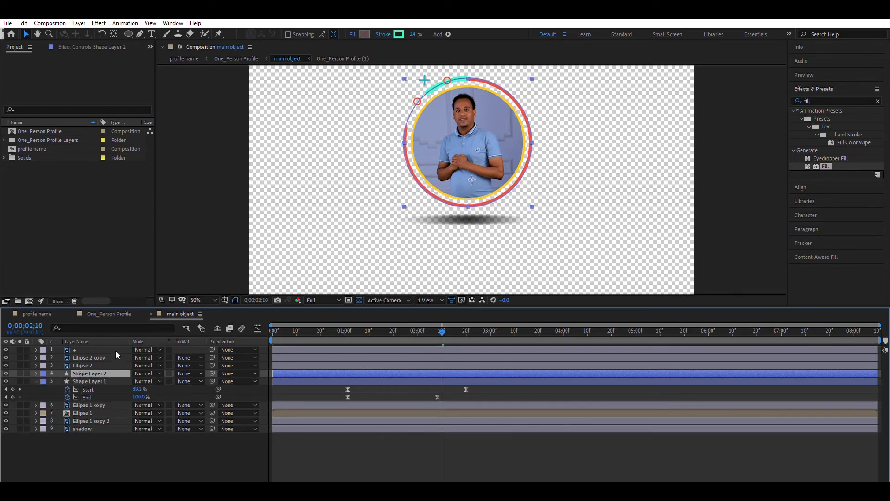
pyautogui.moveTo(442, 335); pyautogui.dragTo(410, 336)
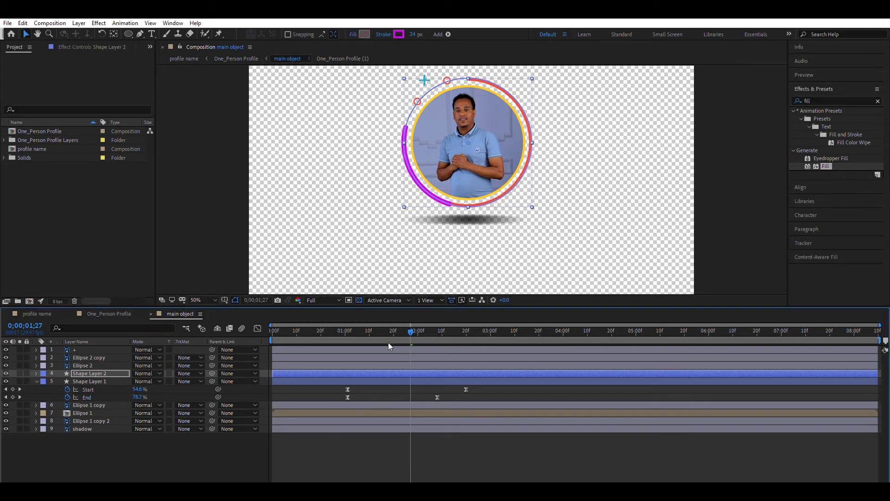
pyautogui.moveTo(362, 367)
pyautogui.mouseDown()
pyautogui.moveTo(373, 358)
pyautogui.moveTo(370, 368)
pyautogui.mouseUp()
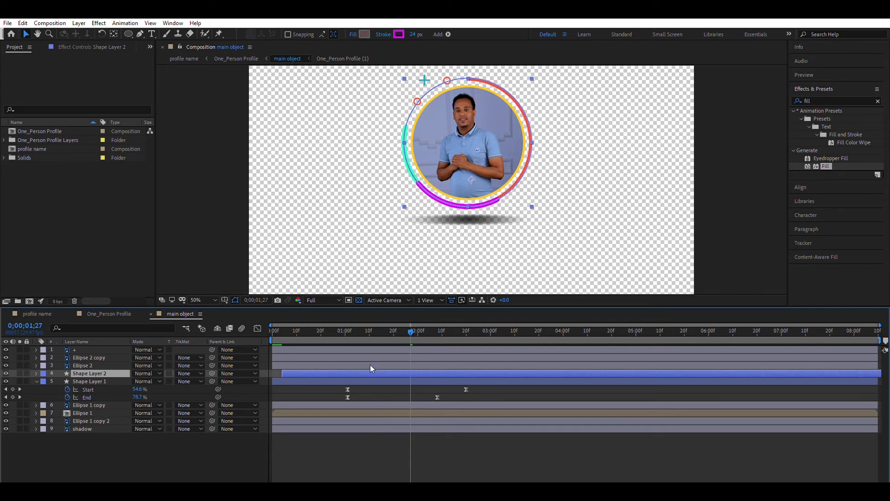
# Duplicate Shape Layer 2, make the new copy's stroke red and shift it to start at about 0;00;00;11.
pyautogui.hotkey('ctrl', 'd')
pyautogui.click(401, 33)
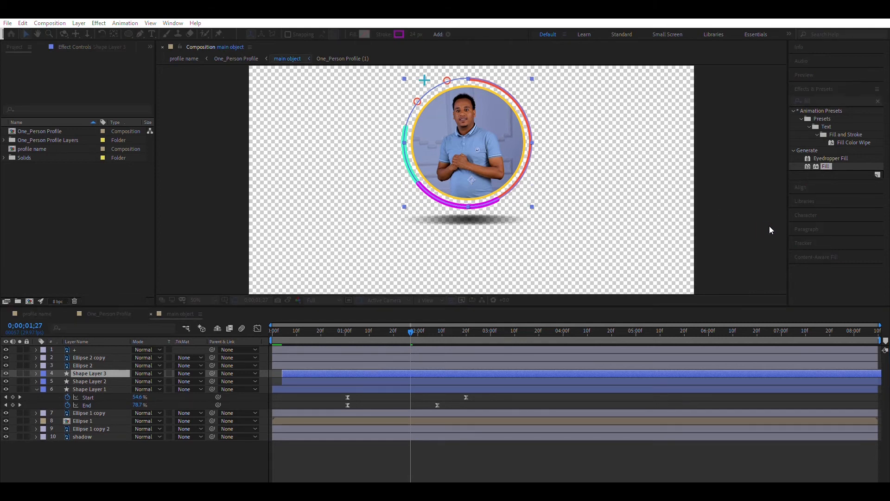
pyautogui.click(527, 164)
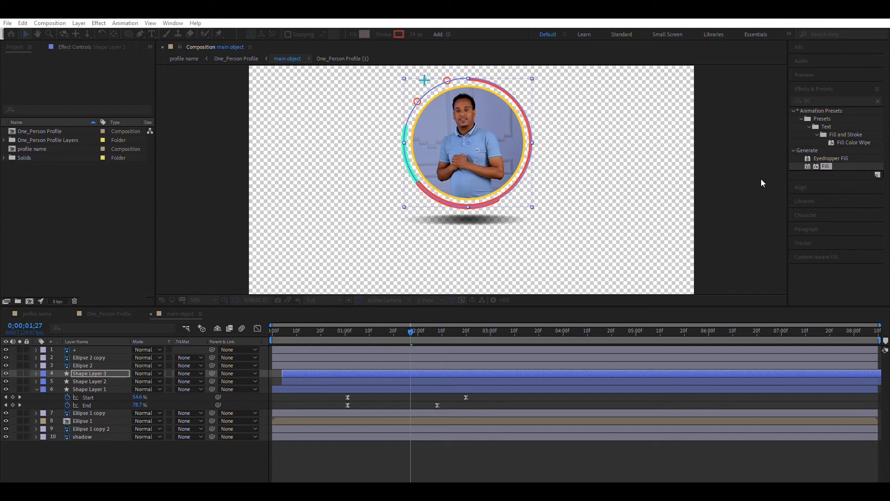
pyautogui.moveTo(338, 374); pyautogui.dragTo(354, 374)
# Preview the three staggered strokes from around 0;00;00;28 and inspect the frame at 0;00;01;21.
pyautogui.click(342, 325)
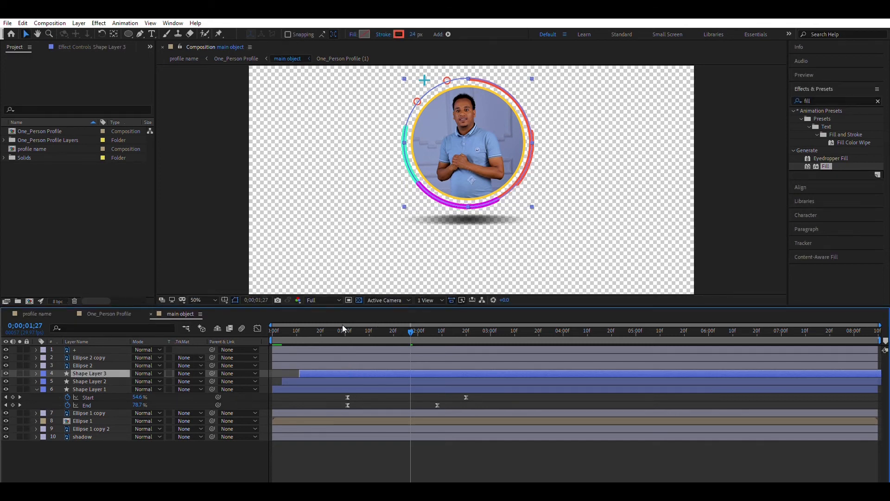
pyautogui.press('space')
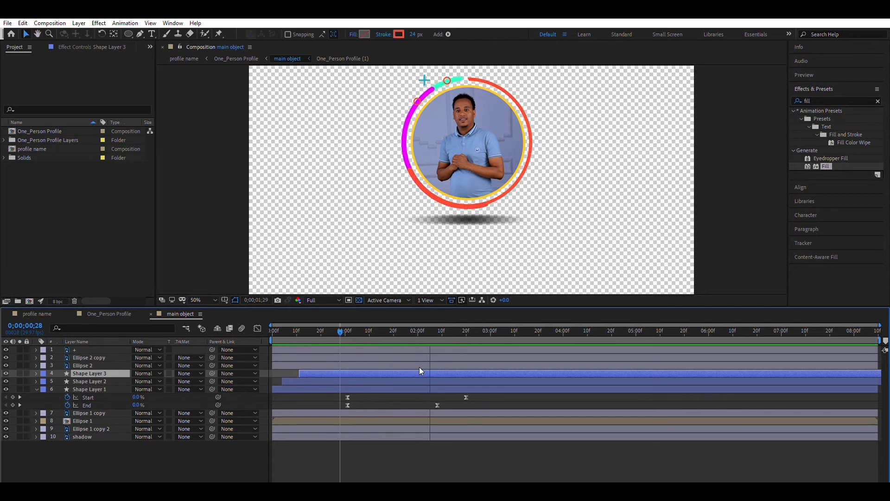
pyautogui.moveTo(376, 339); pyautogui.dragTo(396, 330)
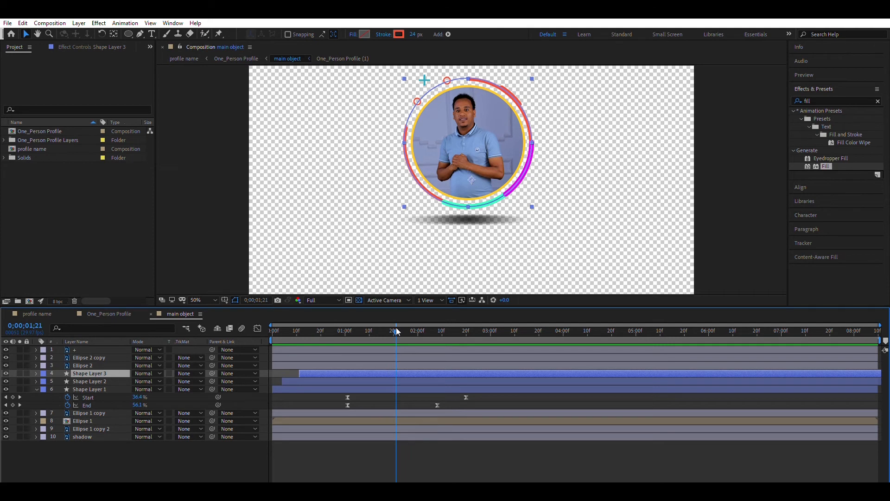
pyautogui.press('space')
pyautogui.click(343, 330)
pyautogui.press('space')
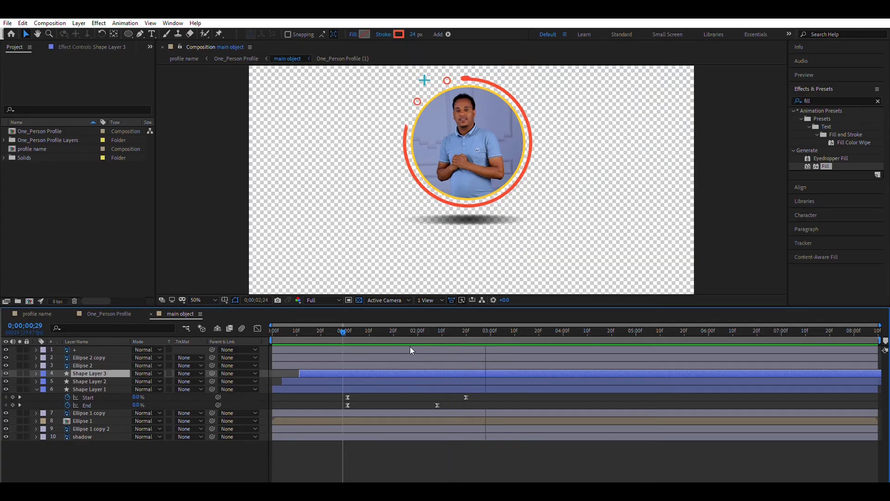
# Shift Shape Layer 3 two frames earlier and preview the strokes from 0;00;00;27.
pyautogui.click(373, 328)
pyautogui.hotkey('alt', 'pageup')
pyautogui.hotkey('alt', 'pageup')
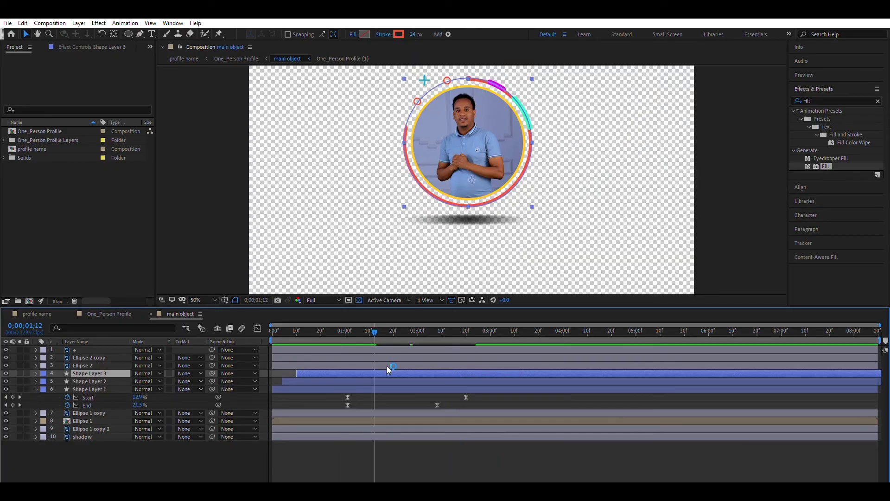
pyautogui.click(340, 324)
pyautogui.press('space')
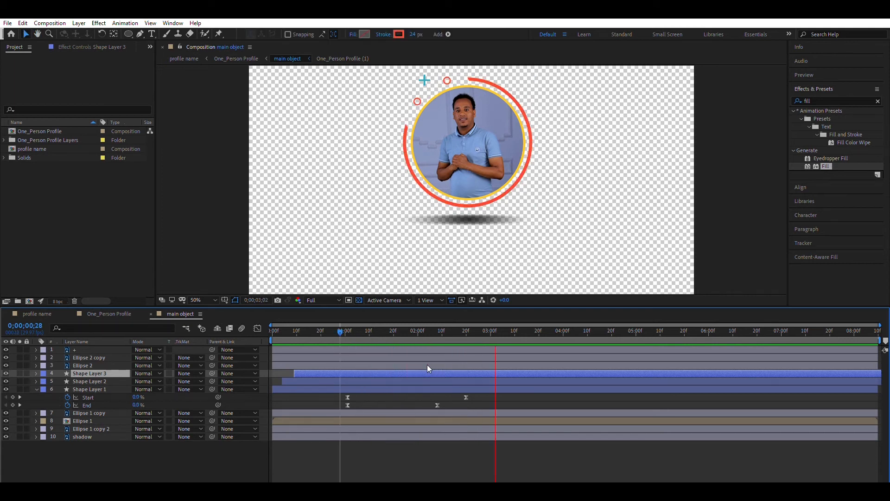
pyautogui.click(330, 329)
pyautogui.moveTo(344, 326); pyautogui.dragTo(338, 330)
pyautogui.press('space')
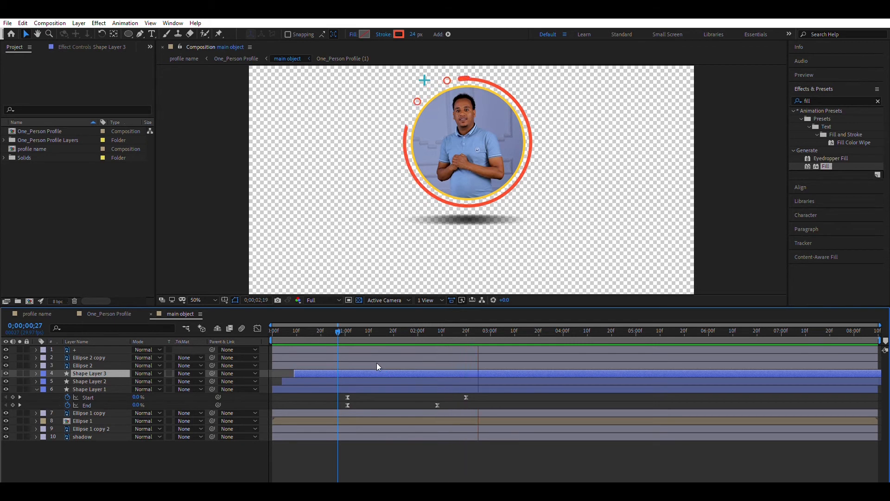
pyautogui.click(398, 329)
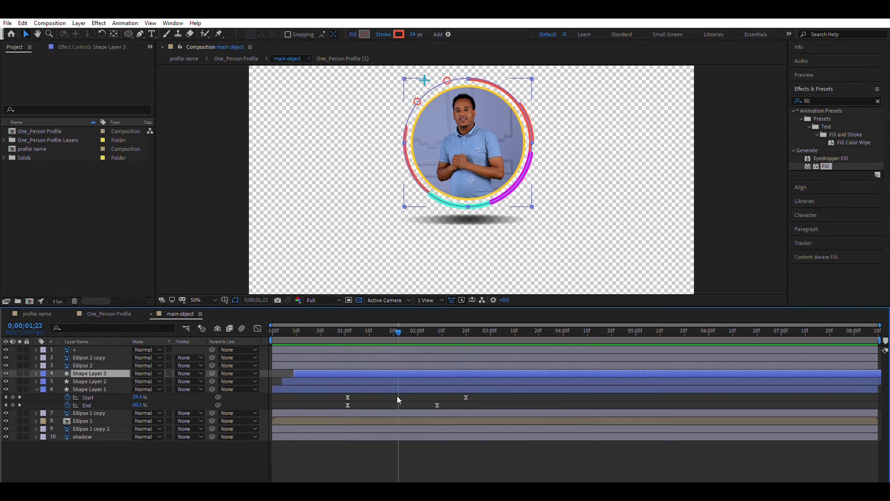
# Check the three shape layers' trim keyframes and tighten the stagger, starting Shape Layer 2 at about 0;00;00;03 and Shape Layer 3 at about 0;00;00;05.
pyautogui.moveTo(300, 390); pyautogui.dragTo(315, 366)
pyautogui.click(313, 370)
pyautogui.keyDown('shift'); pyautogui.click(313, 377); pyautogui.keyUp('shift')
pyautogui.press('u')
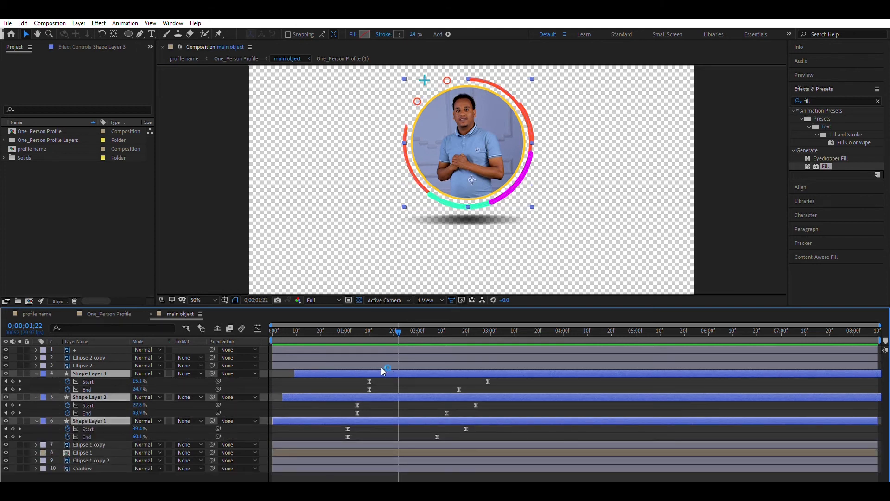
pyautogui.moveTo(306, 373); pyautogui.dragTo(384, 361)
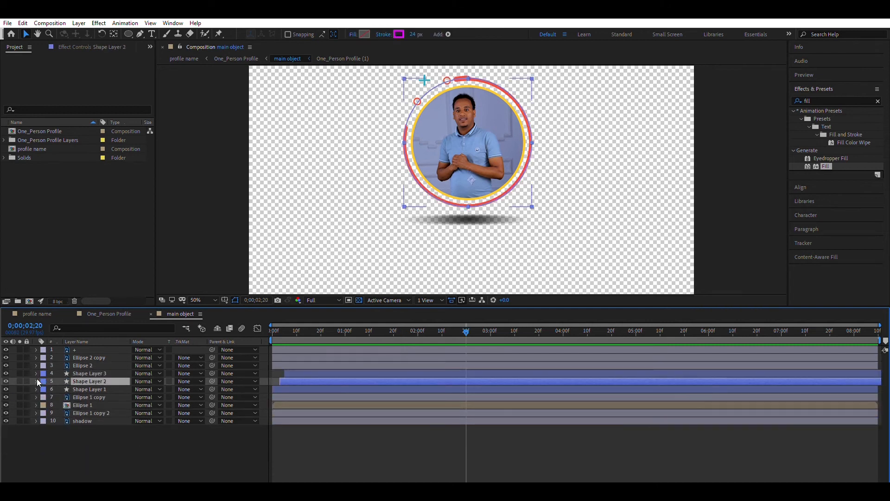
# Locate the thin red ring layer, Ellipse 1 copy, and keyframe its Opacity from 0% at about 0;00;01;22 to 100% at 0;00;02;00.
pyautogui.moveTo(466, 330)
pyautogui.mouseDown()
pyautogui.moveTo(410, 327)
pyautogui.moveTo(420, 329)
pyautogui.mouseUp()
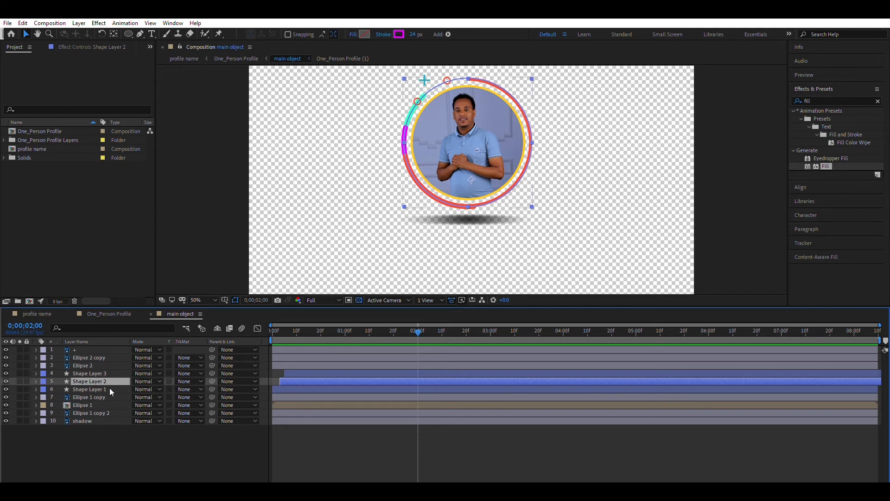
pyautogui.click(88, 373)
pyautogui.click(86, 365)
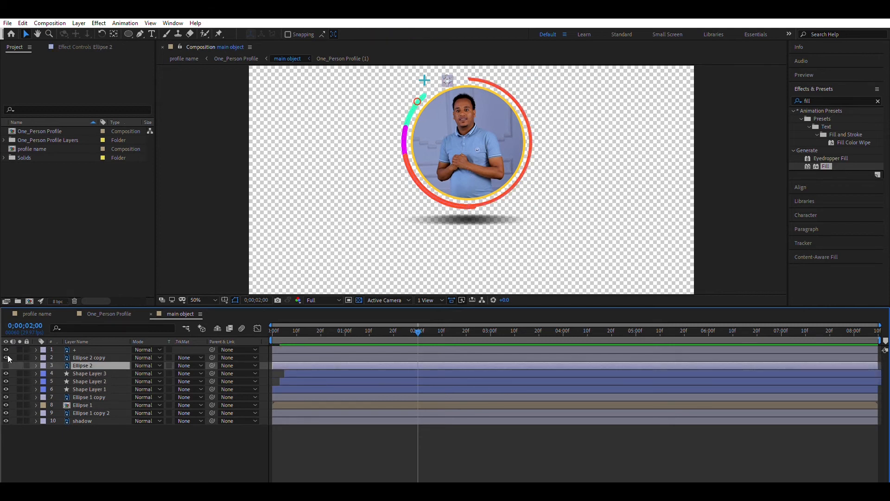
pyautogui.click(89, 397)
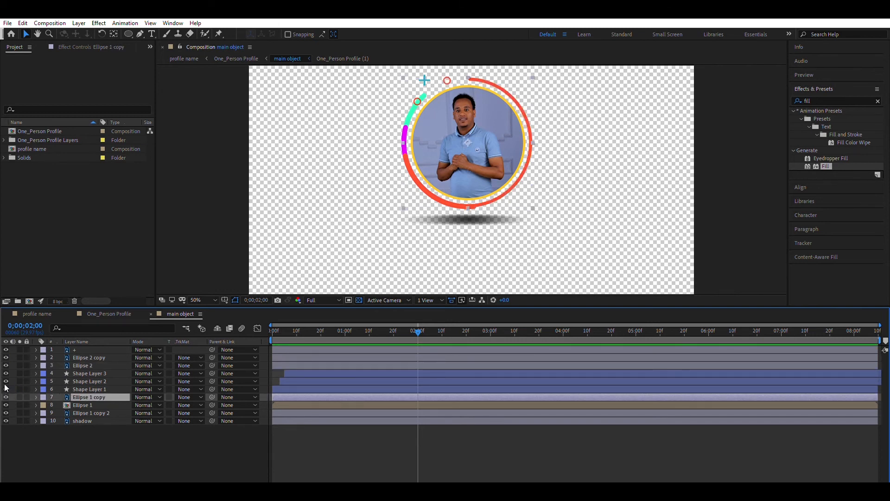
pyautogui.press('t')
pyautogui.moveTo(138, 405); pyautogui.dragTo(111, 405)
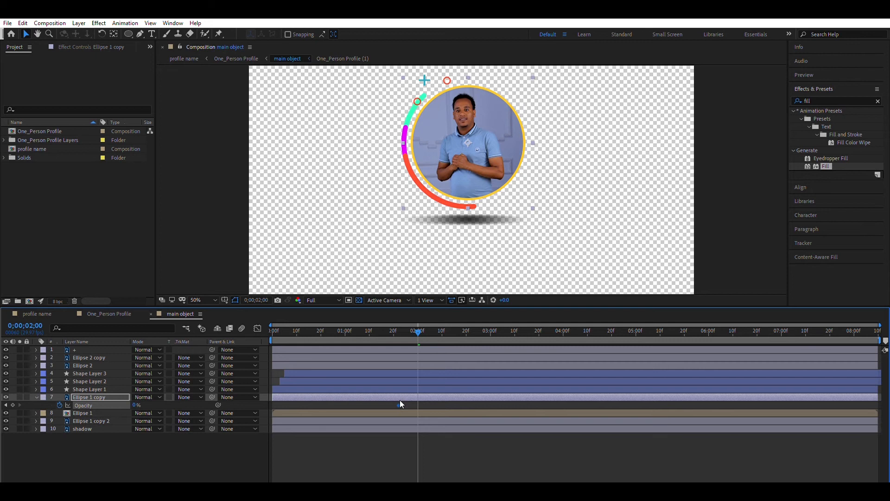
pyautogui.moveTo(137, 405); pyautogui.dragTo(193, 398)
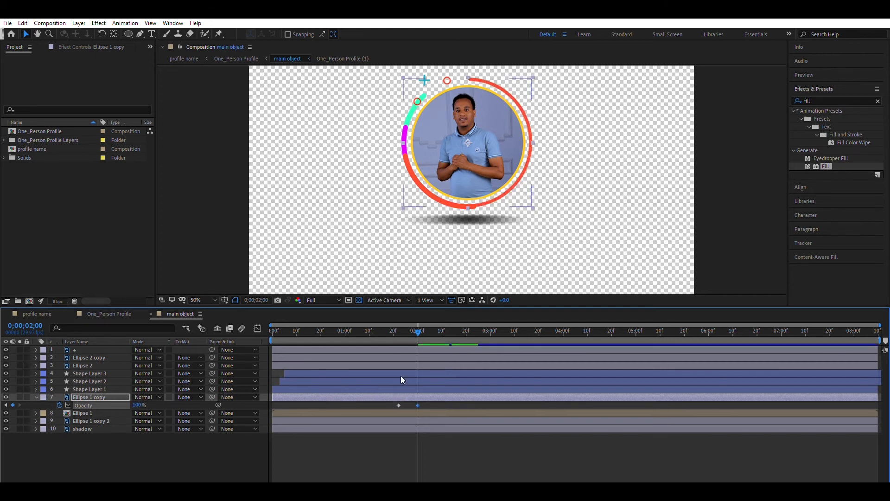
# Move the red ring's 0% Opacity keyframe to 0;00;01;10 and preview the longer fade-in.
pyautogui.click(391, 330)
pyautogui.moveTo(389, 326); pyautogui.dragTo(369, 333)
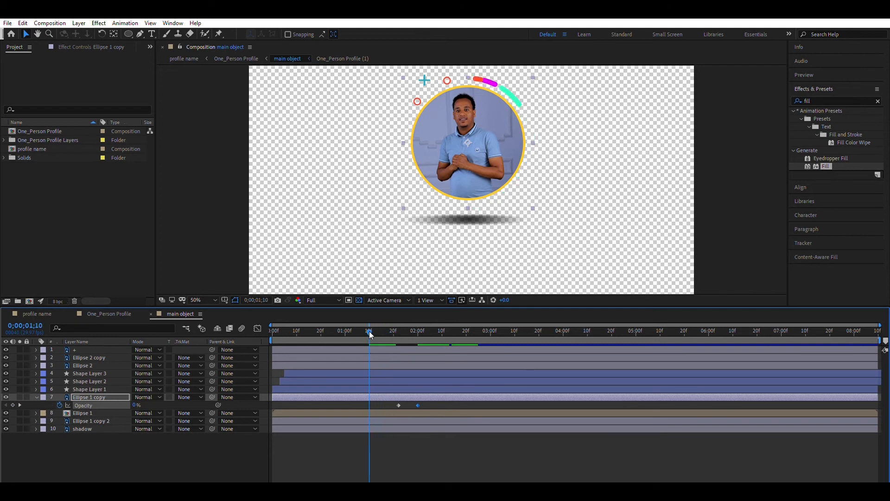
pyautogui.moveTo(401, 399); pyautogui.dragTo(375, 403)
pyautogui.press('space')
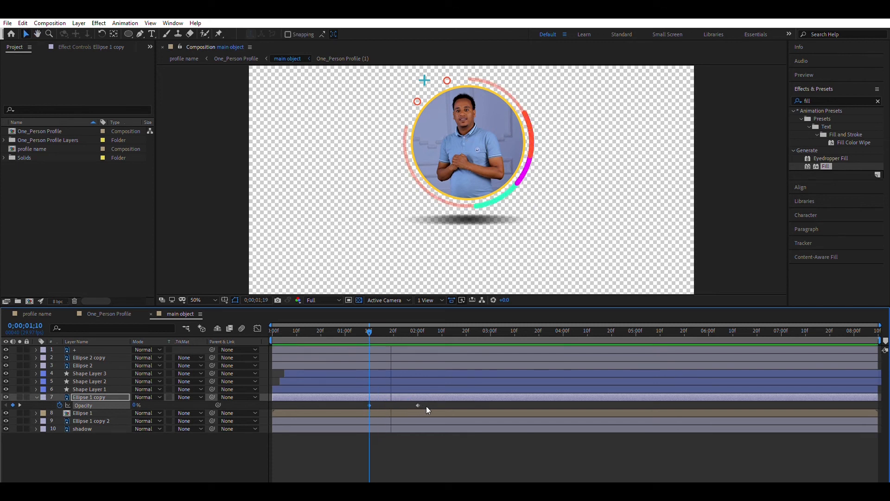
# Ease both Opacity keyframes of Ellipse 1 copy, shape the speed curve to start fast and slow into 0;00;02;00, and preview from 0;00;01;07.
pyautogui.click(415, 330)
pyautogui.moveTo(427, 401); pyautogui.dragTo(366, 408)
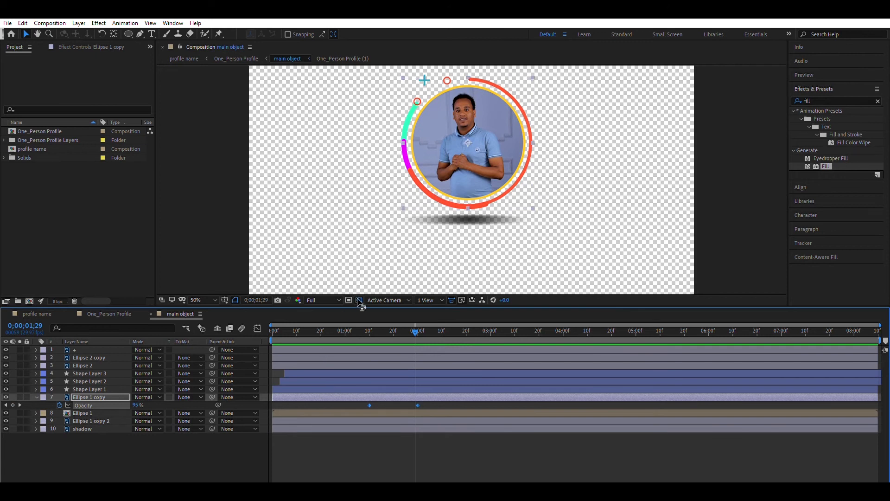
pyautogui.click(257, 328)
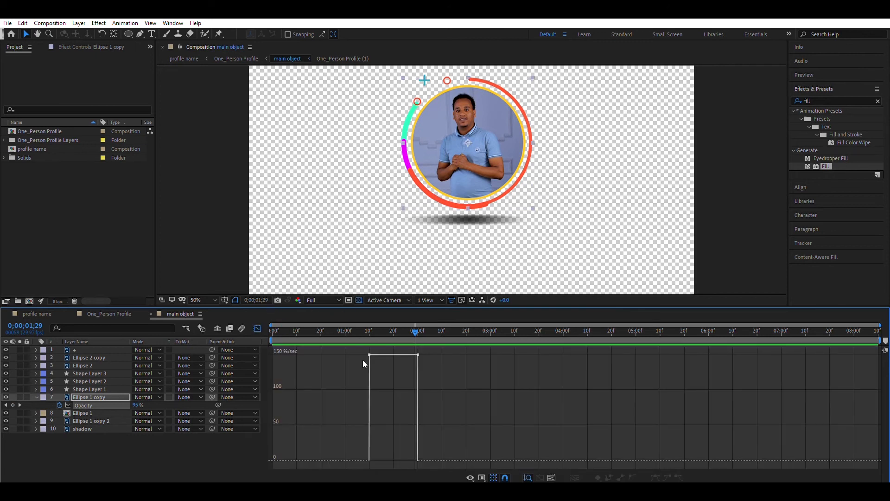
pyautogui.click(257, 328)
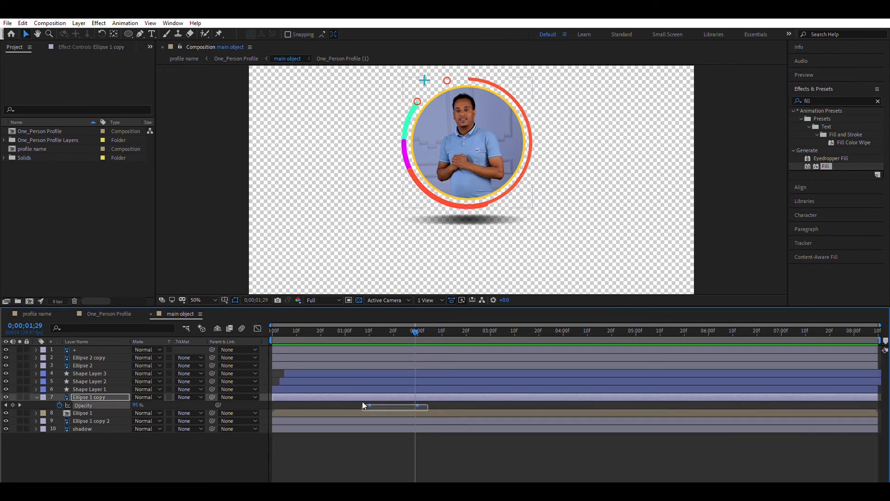
pyautogui.click(397, 405)
pyautogui.moveTo(341, 398); pyautogui.dragTo(418, 397)
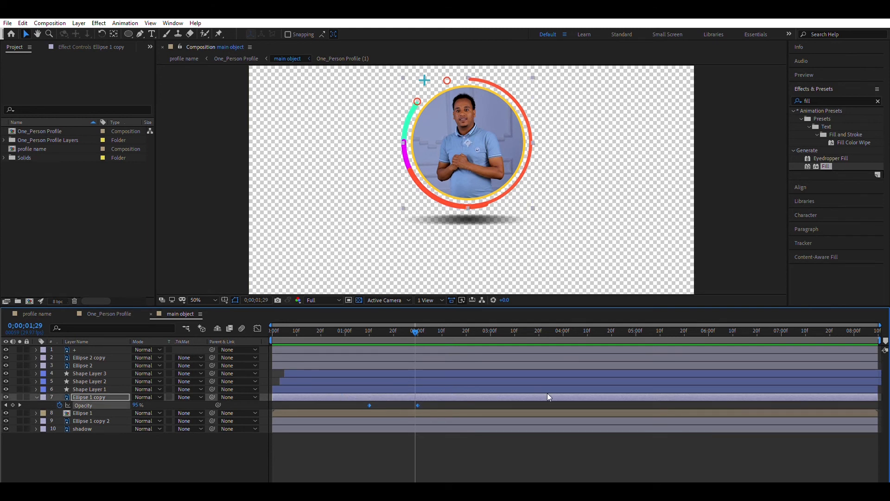
pyautogui.click(257, 328)
pyautogui.moveTo(405, 460); pyautogui.dragTo(371, 460)
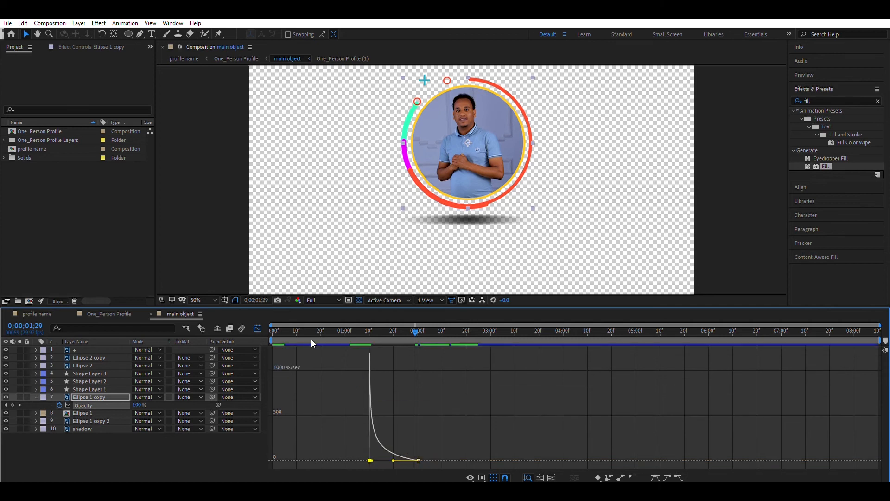
pyautogui.click(258, 328)
pyautogui.moveTo(377, 329); pyautogui.dragTo(363, 332)
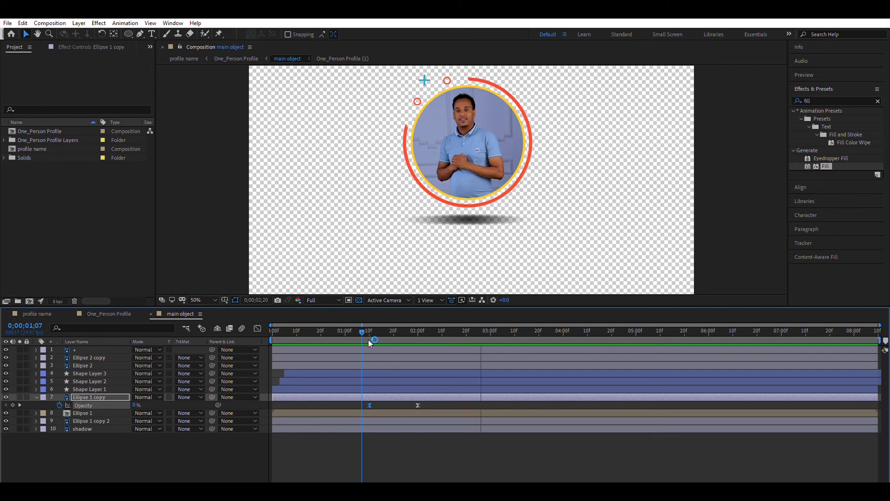
# Refine the Opacity speed curve of Ellipse 1 copy again and preview the ring's fade-in from 0;00;01;07.
pyautogui.moveTo(363, 327); pyautogui.dragTo(374, 320)
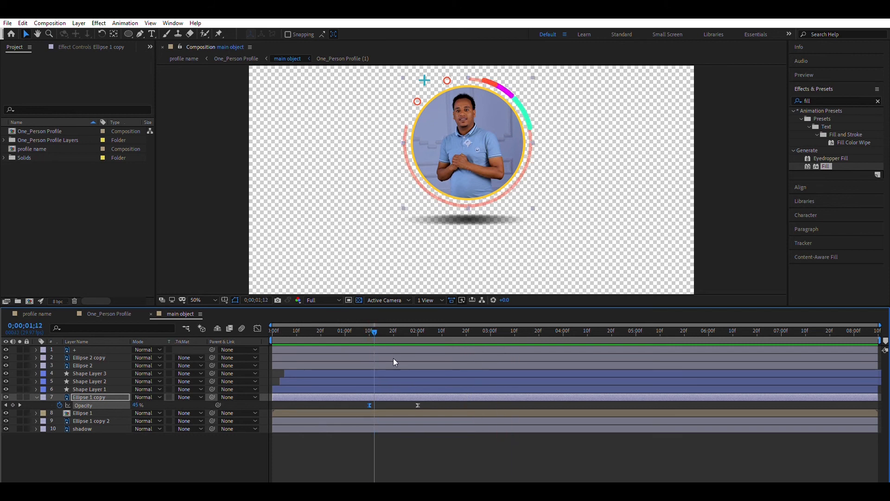
pyautogui.press('k')
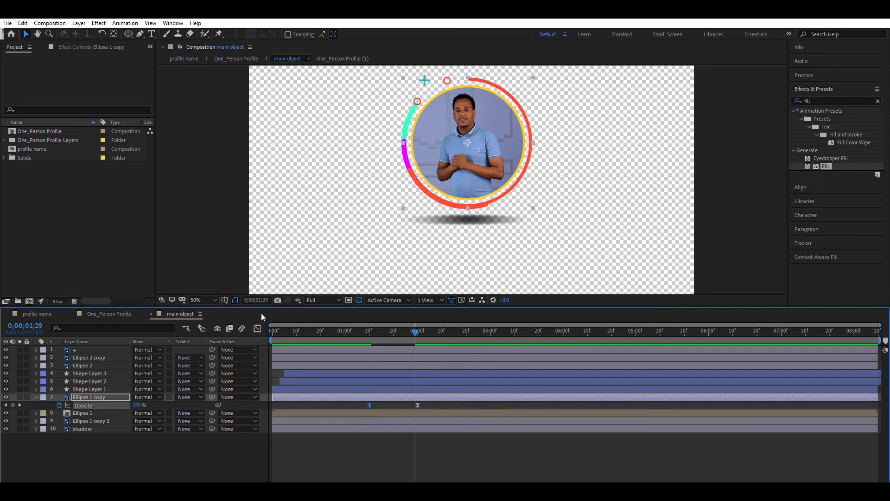
pyautogui.click(258, 327)
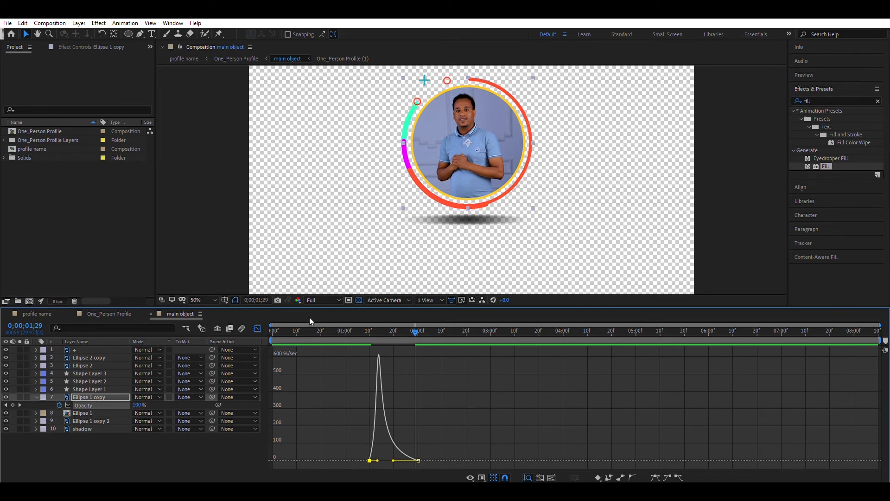
pyautogui.press('F9')
pyautogui.click(257, 327)
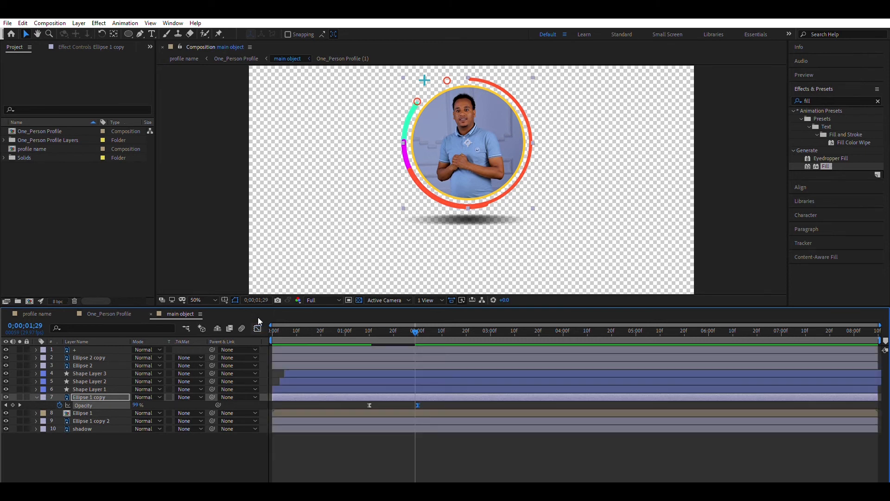
pyautogui.click(362, 334)
pyautogui.press('space')
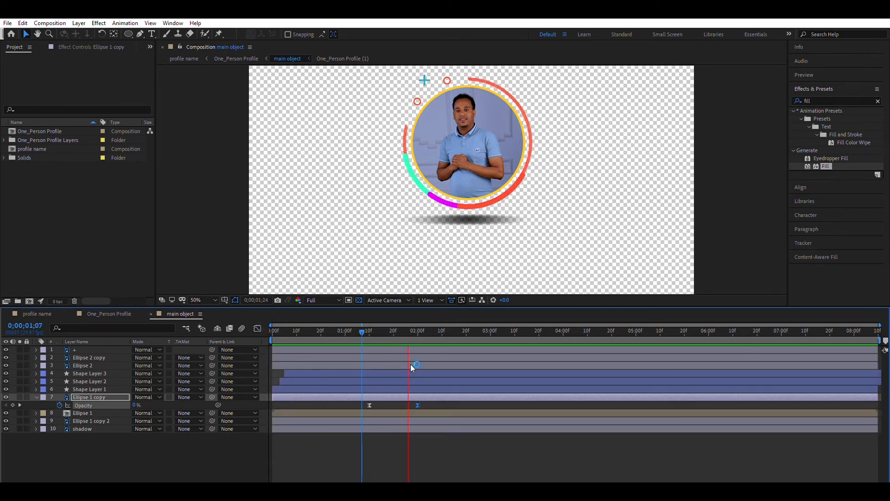
pyautogui.moveTo(393, 321); pyautogui.dragTo(429, 314)
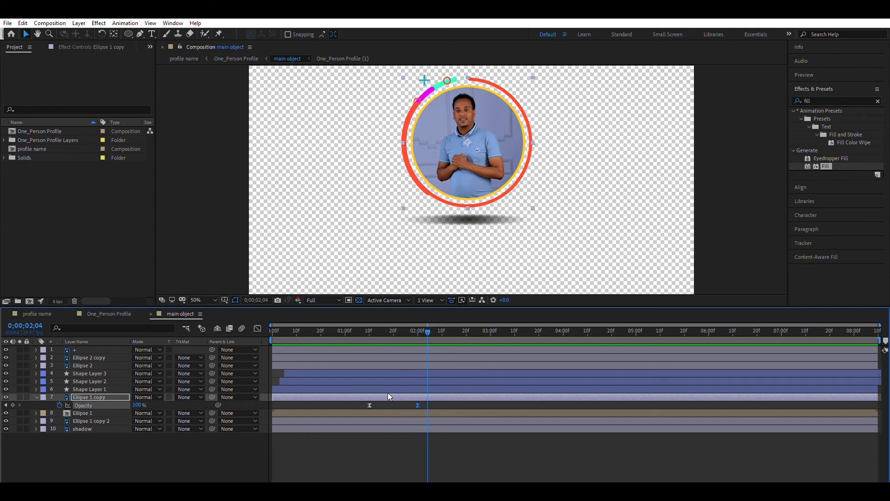
# Shift both Opacity keyframes of Ellipse 1 copy to about 0;00;01;19 and 0;00;02;09, and preview the fade.
pyautogui.moveTo(441, 406); pyautogui.dragTo(368, 413)
pyautogui.moveTo(418, 401); pyautogui.dragTo(438, 390)
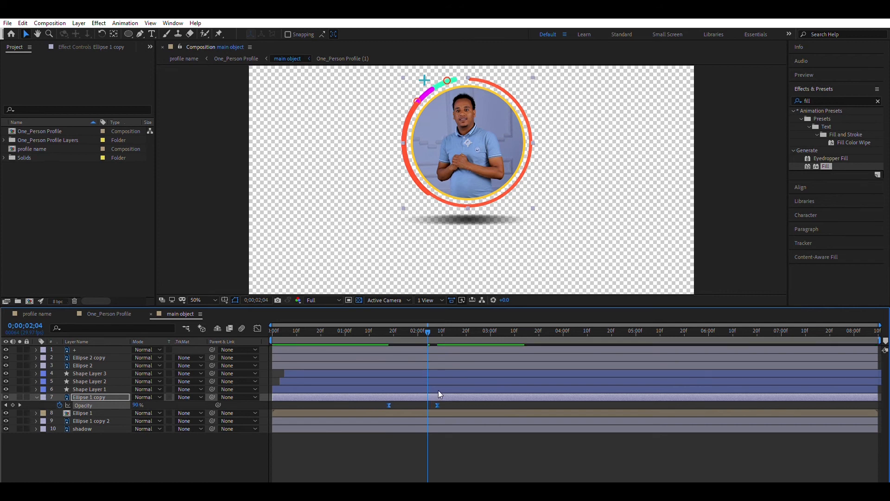
pyautogui.press('space')
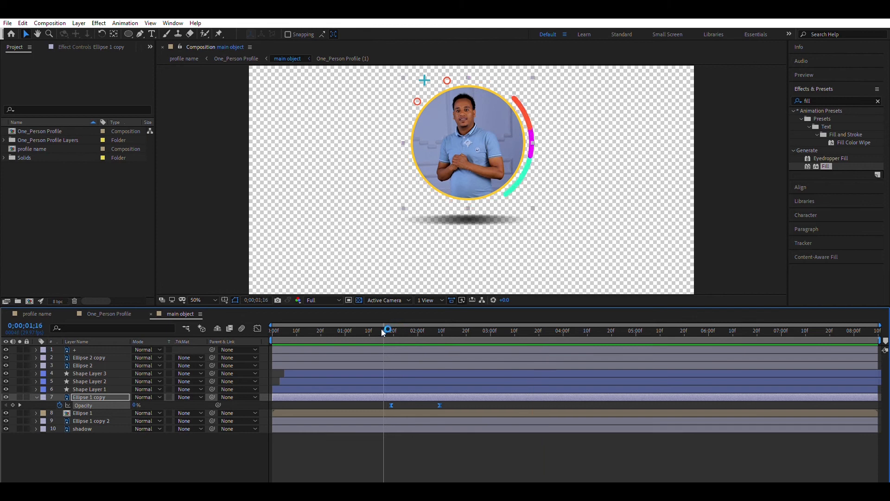
pyautogui.click(418, 331)
# Examine the plus sign and the two small red circles up close, checking which layer each one belongs to.
pyautogui.click(88, 363)
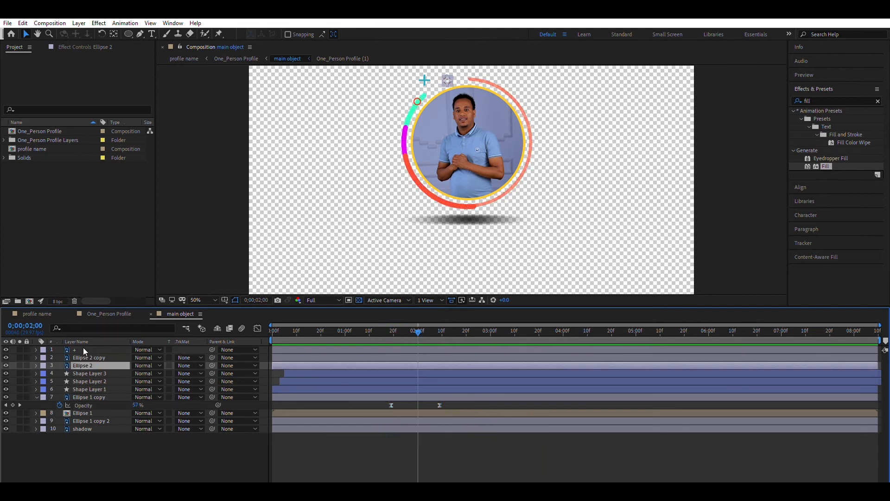
pyautogui.keyDown('shift'); pyautogui.click(81, 349); pyautogui.keyUp('shift')
pyautogui.moveTo(415, 326); pyautogui.dragTo(451, 327)
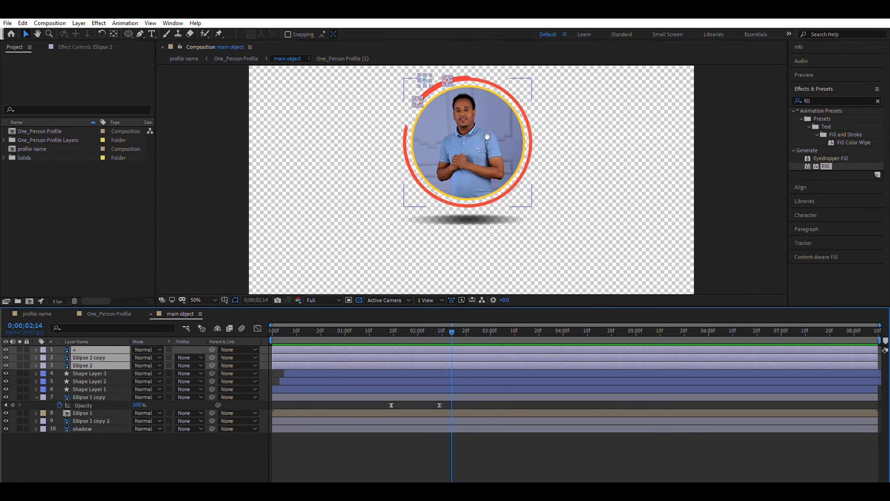
pyautogui.moveTo(478, 146); pyautogui.dragTo(503, 198)
pyautogui.scroll(4, 498, 198)
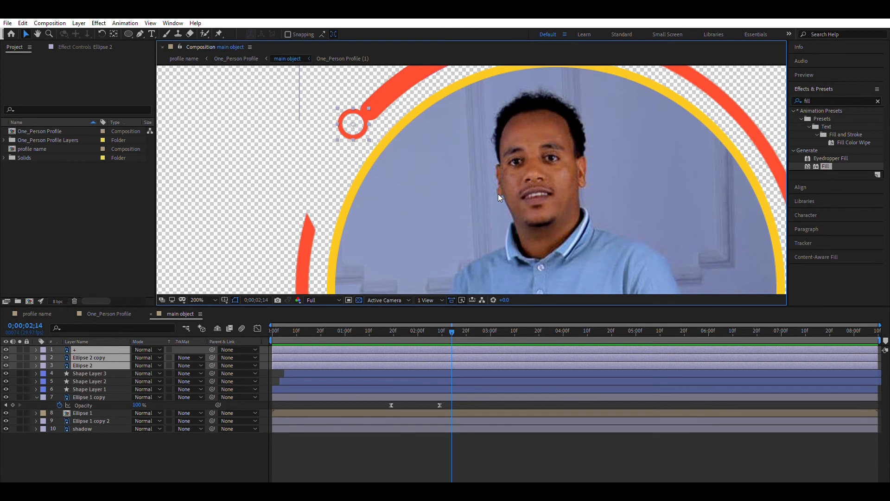
pyautogui.scroll(-2, 498, 194)
pyautogui.click(503, 326)
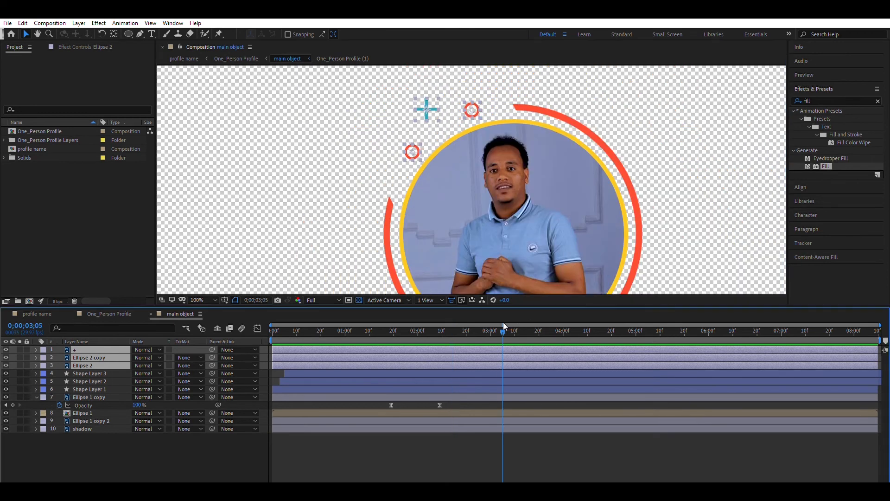
pyautogui.click(74, 468)
pyautogui.click(91, 365)
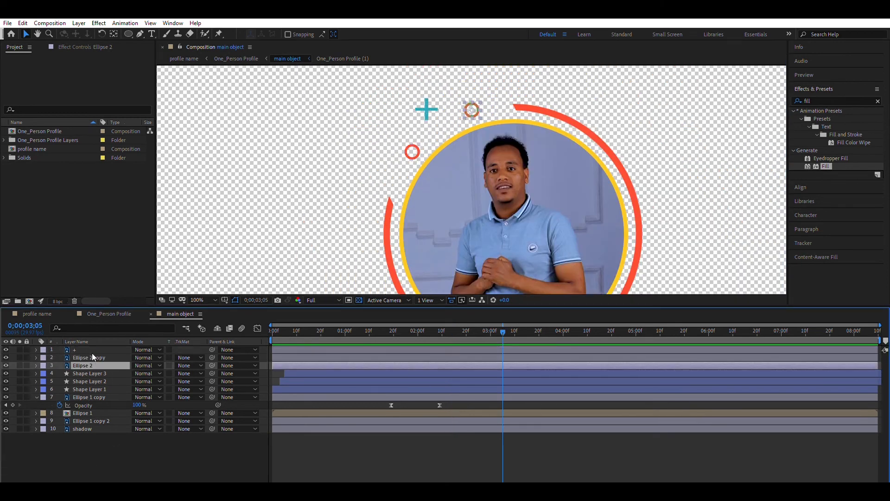
pyautogui.click(91, 350)
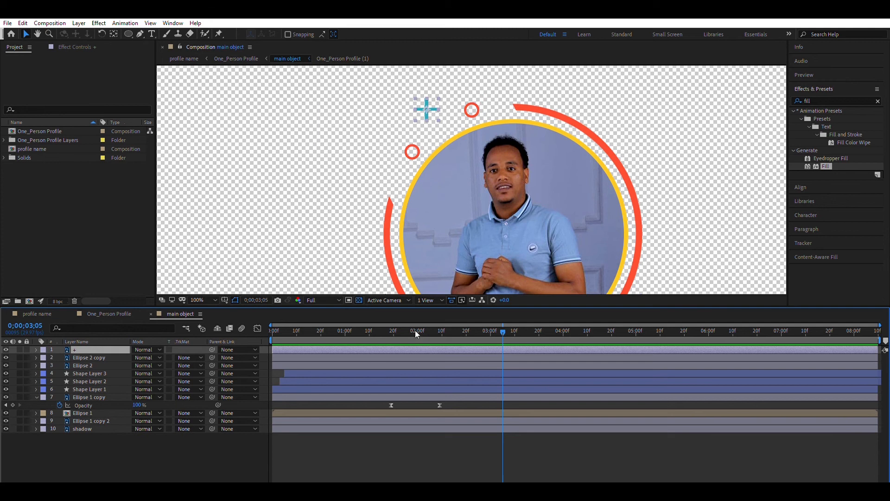
# Keyframe the Opacity of Ellipse 2 from 100% at about 0;00;01;00 to 0% at 0;00;01;10.
pyautogui.moveTo(404, 329)
pyautogui.mouseDown()
pyautogui.moveTo(324, 332)
pyautogui.moveTo(366, 332)
pyautogui.moveTo(343, 332)
pyautogui.mouseUp()
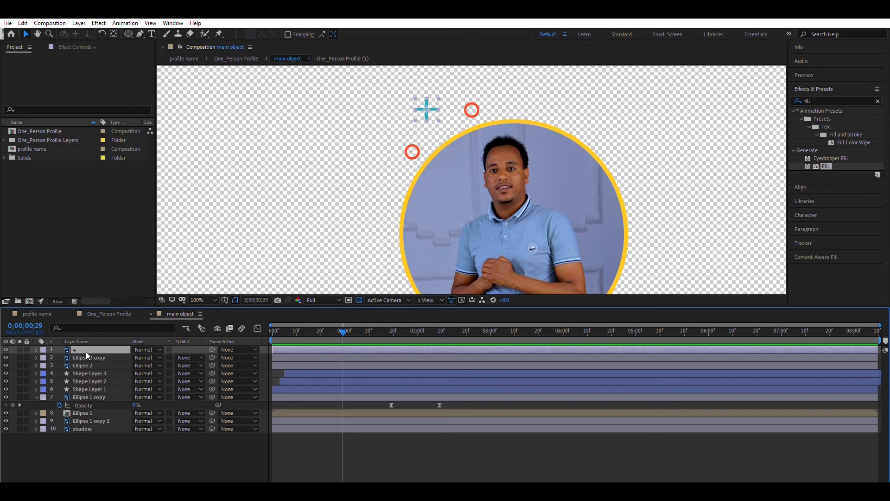
pyautogui.hotkey('ctrl', 'Down')
pyautogui.hotkey('ctrl', 'Down')
pyautogui.press('t')
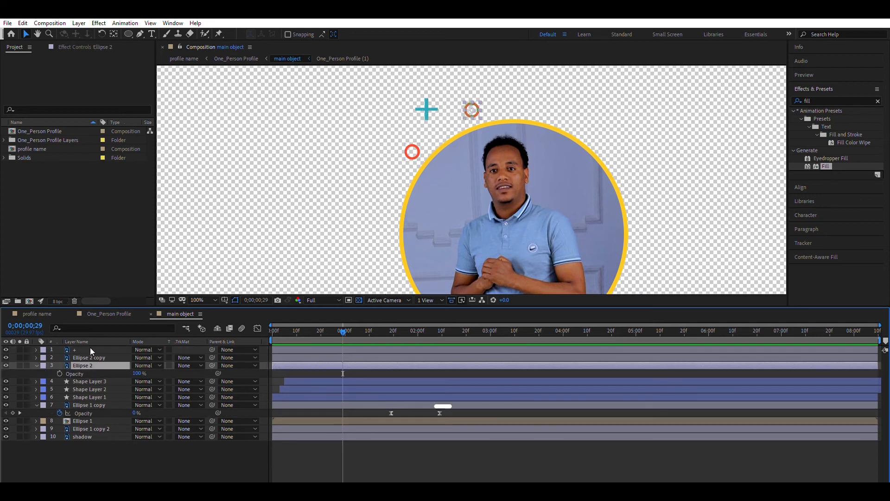
pyautogui.click(346, 328)
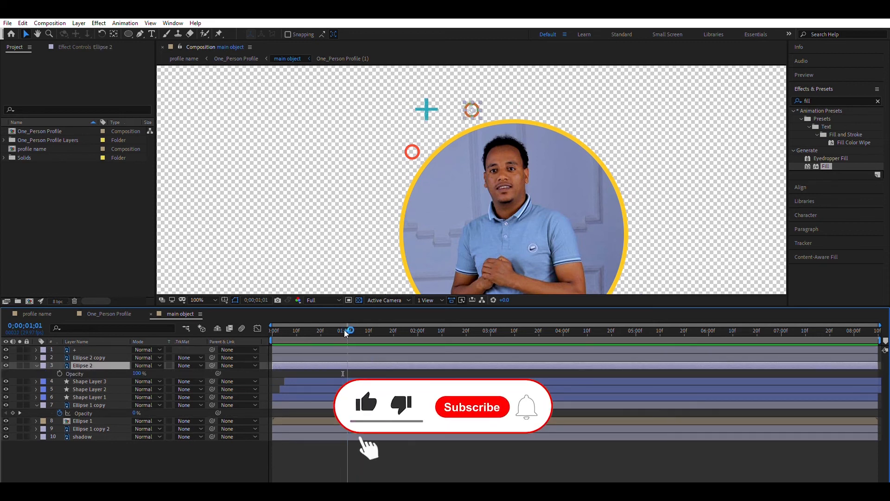
pyautogui.click(59, 373)
pyautogui.click(369, 330)
pyautogui.click(140, 372)
pyautogui.write('0')
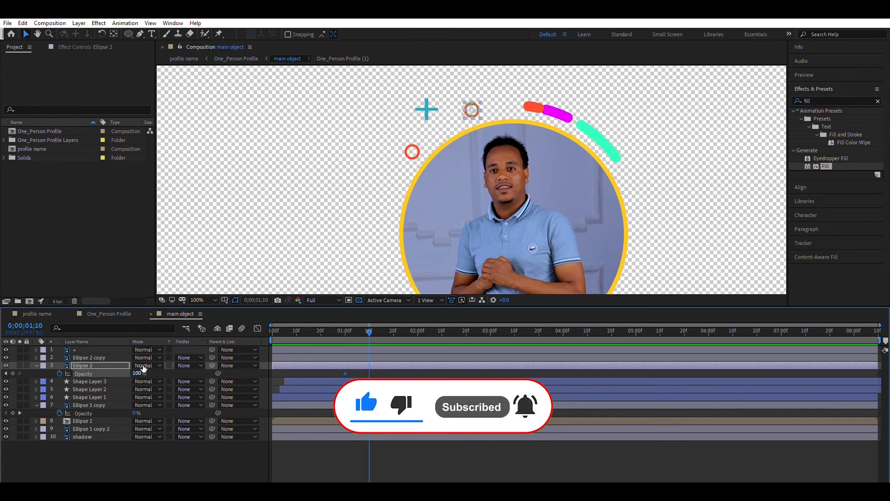
pyautogui.press('Return')
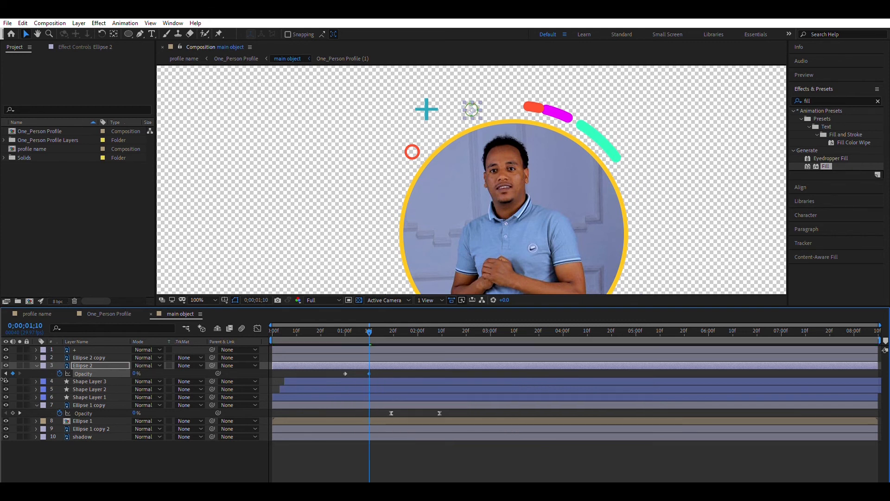
# Add Ellipse 2 Opacity keyframes of 0% at 0;00;01;20 and 100% at 0;00;02;00, then select all four.
pyautogui.click(394, 327)
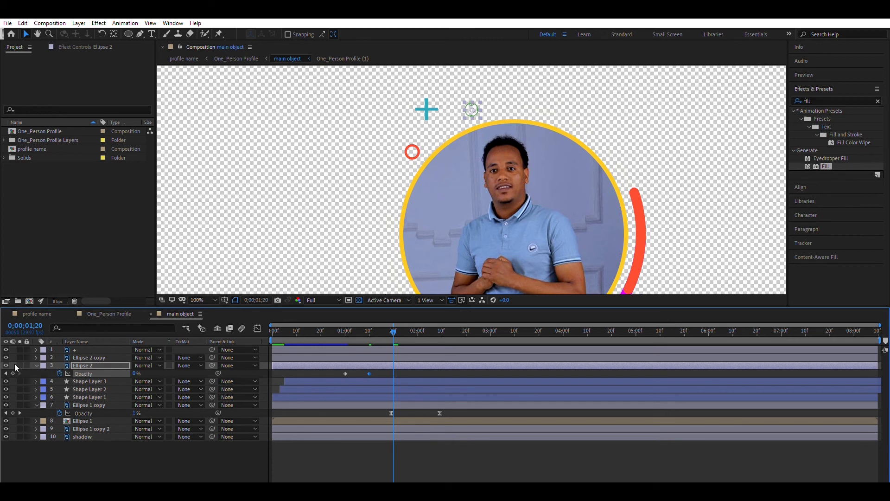
pyautogui.moveTo(397, 330); pyautogui.dragTo(418, 334)
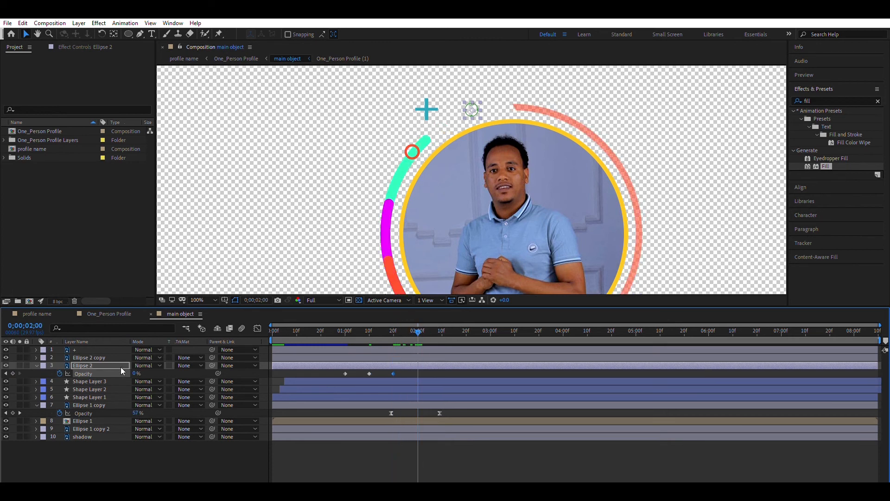
pyautogui.moveTo(136, 373); pyautogui.dragTo(281, 387)
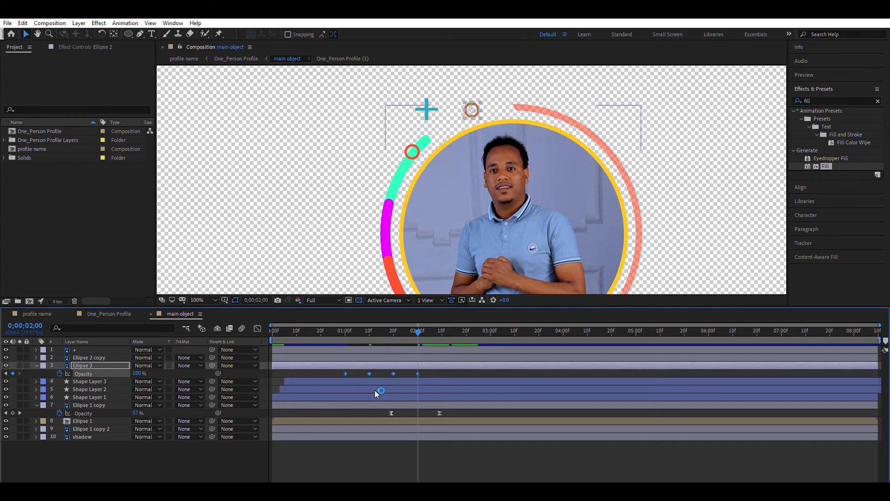
# Repeat the four Opacity keyframes of Ellipse 2 by pasting copies at 0;00;02;10, 0;00;03;20 and 0;00;05;00.
pyautogui.click(441, 324)
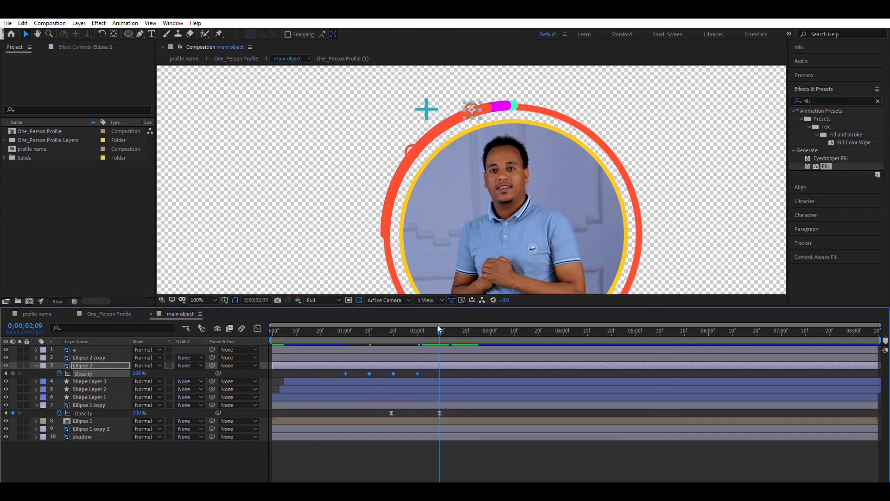
pyautogui.hotkey('ctrl', 'v')
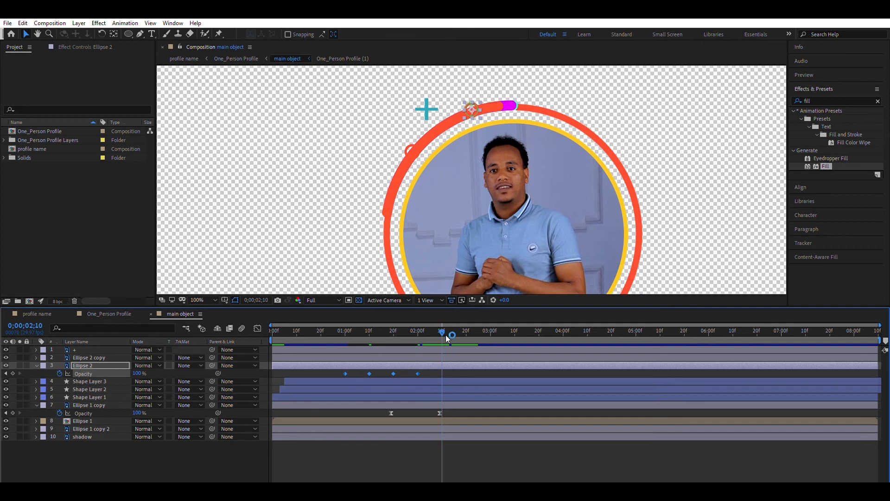
pyautogui.click(538, 324)
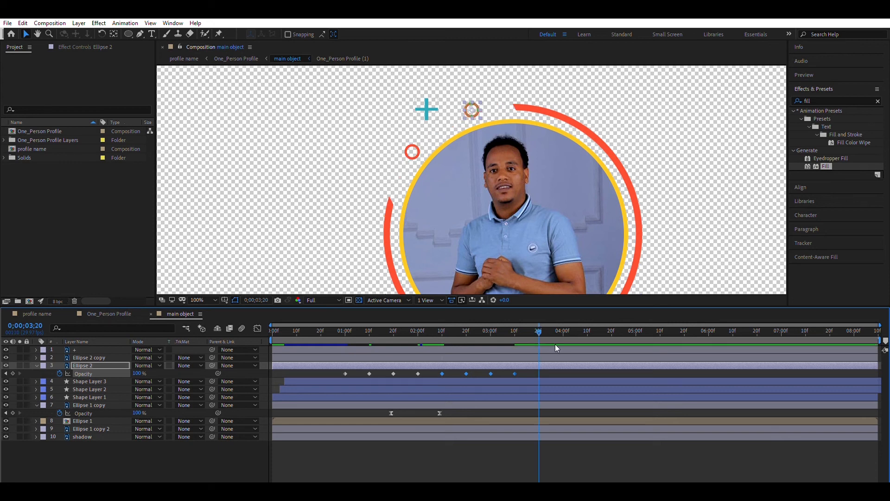
pyautogui.click(635, 324)
pyautogui.hotkey('ctrl', 'v')
# Copy all Ellipse 2 Opacity keyframes onto the Ellipse 2 copy and + layers, starting at 0;00;01;10.
pyautogui.moveTo(713, 363); pyautogui.dragTo(292, 378)
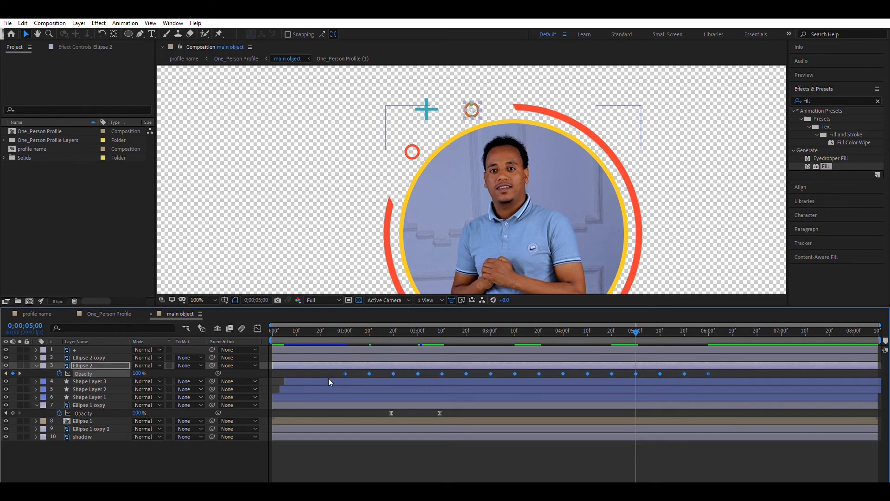
pyautogui.click(88, 357)
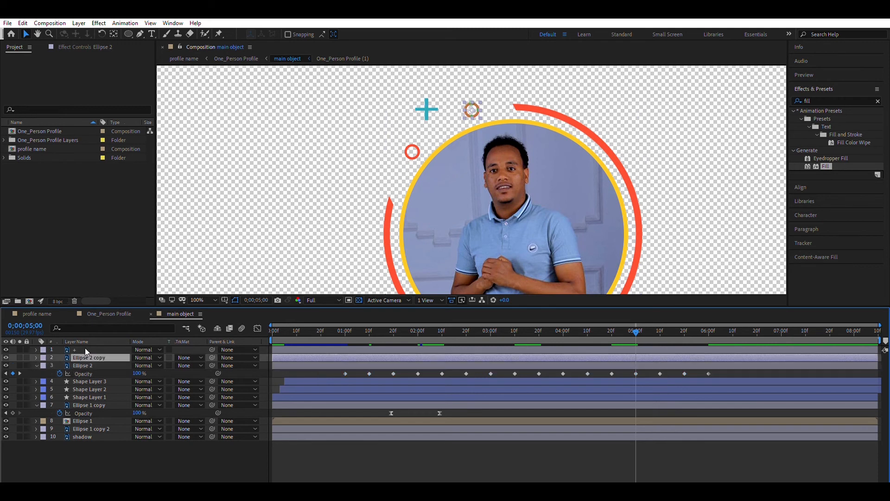
pyautogui.keyDown('shift'); pyautogui.click(80, 348); pyautogui.keyUp('shift')
pyautogui.moveTo(360, 330); pyautogui.dragTo(369, 328)
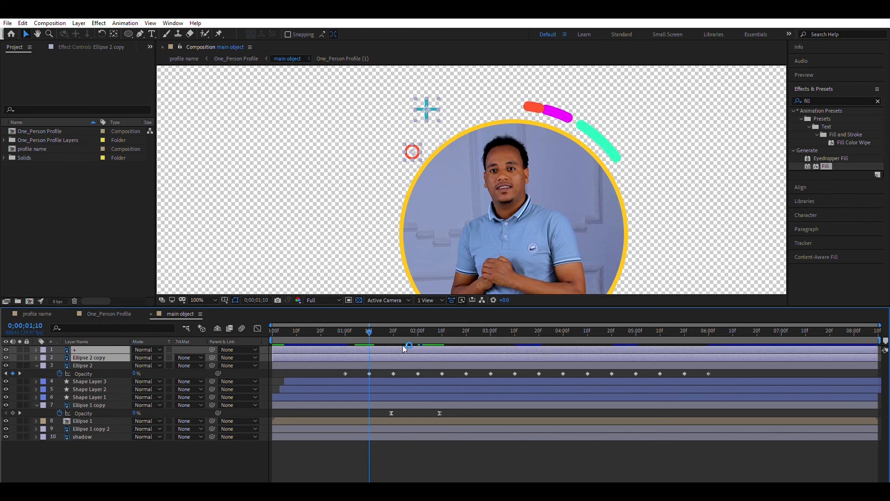
pyautogui.press('F2')
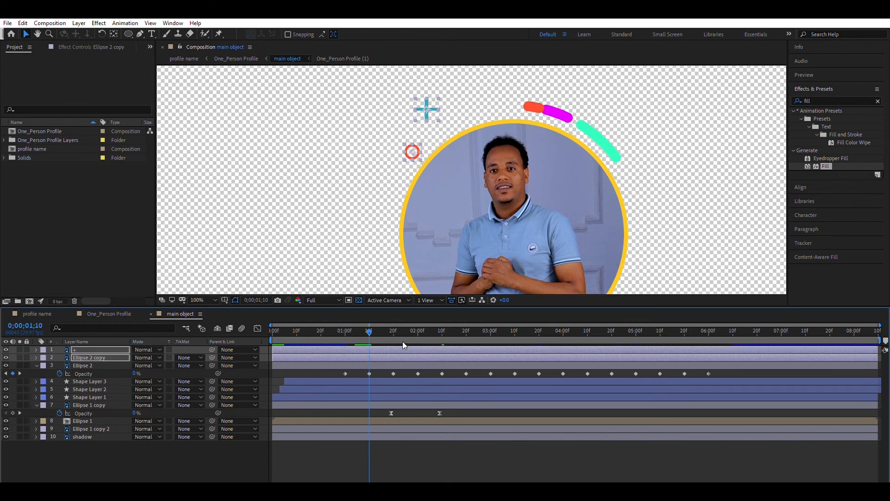
pyautogui.hotkey('ctrl', 'v')
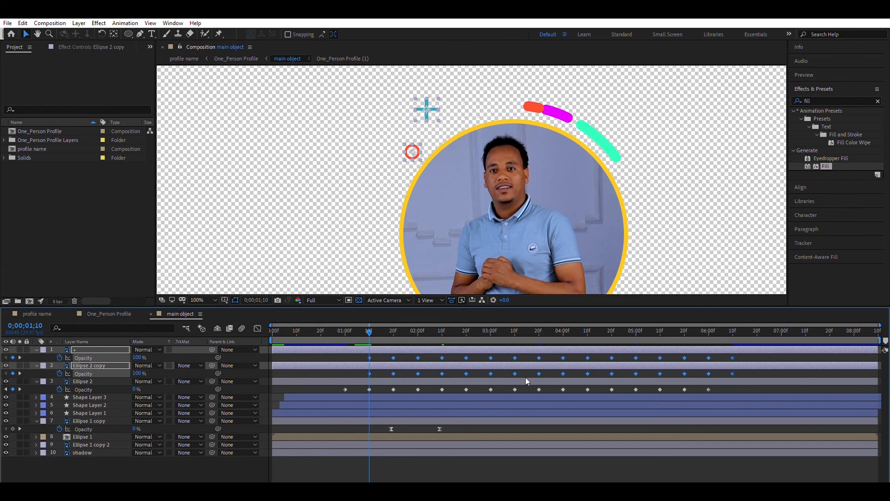
# Slide the + layer about five frames earlier so its first Opacity keyframe falls at about 0;00;01;05.
pyautogui.moveTo(360, 337); pyautogui.dragTo(357, 332)
pyautogui.click(384, 334)
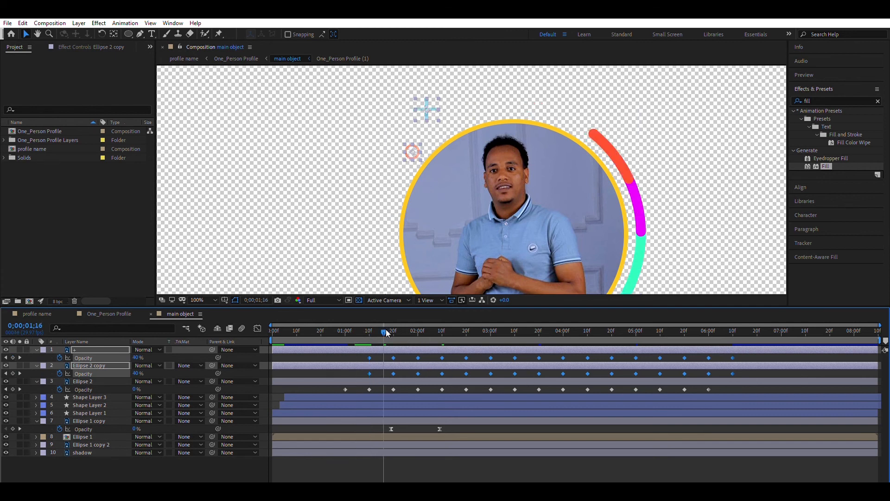
pyautogui.click(89, 397)
pyautogui.click(91, 365)
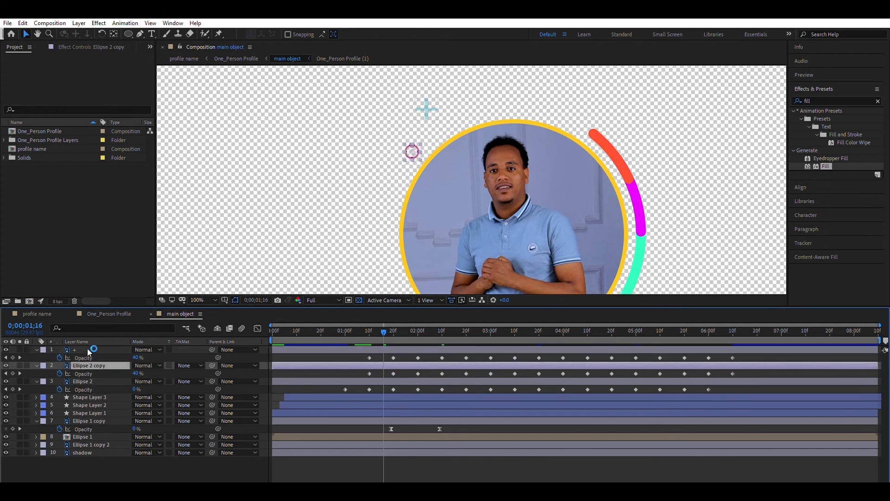
pyautogui.click(89, 349)
pyautogui.moveTo(365, 349); pyautogui.dragTo(353, 348)
# Preview the staggered blinking of the plus sign and circles from 0;00;01;01, and scrub back to about 0;00;02;02.
pyautogui.click(348, 331)
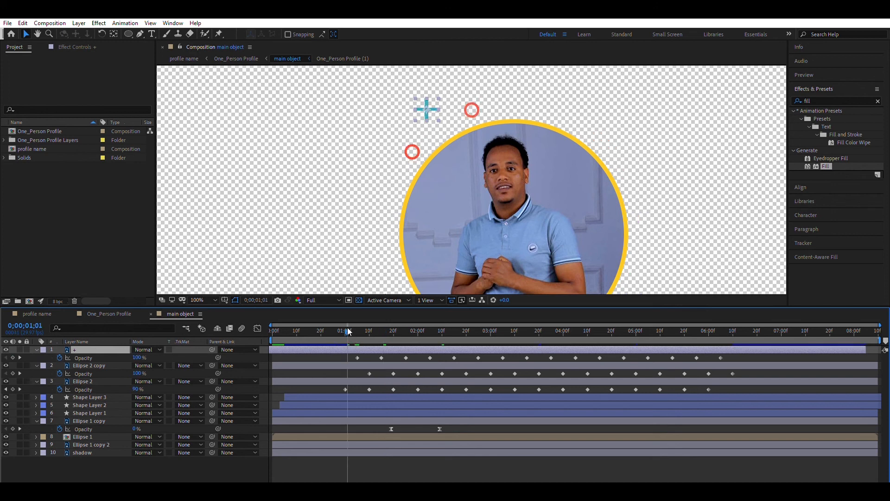
pyautogui.press('space')
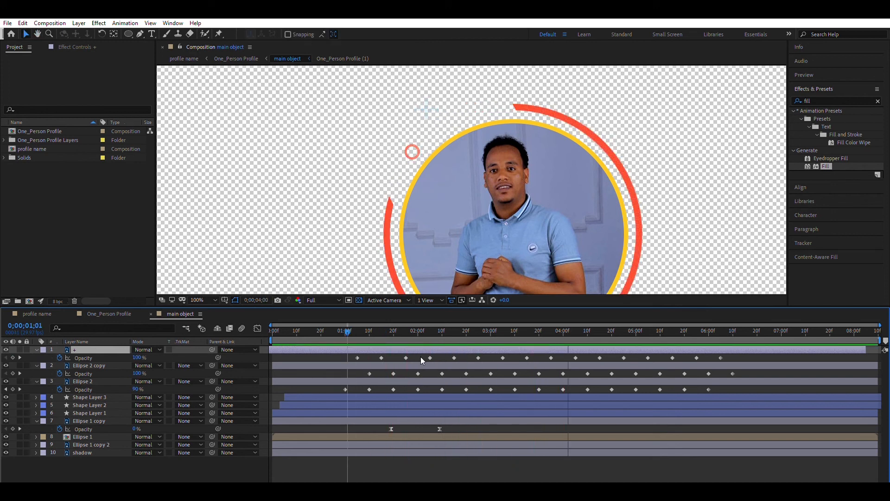
pyautogui.click(475, 331)
pyautogui.moveTo(486, 333); pyautogui.dragTo(421, 348)
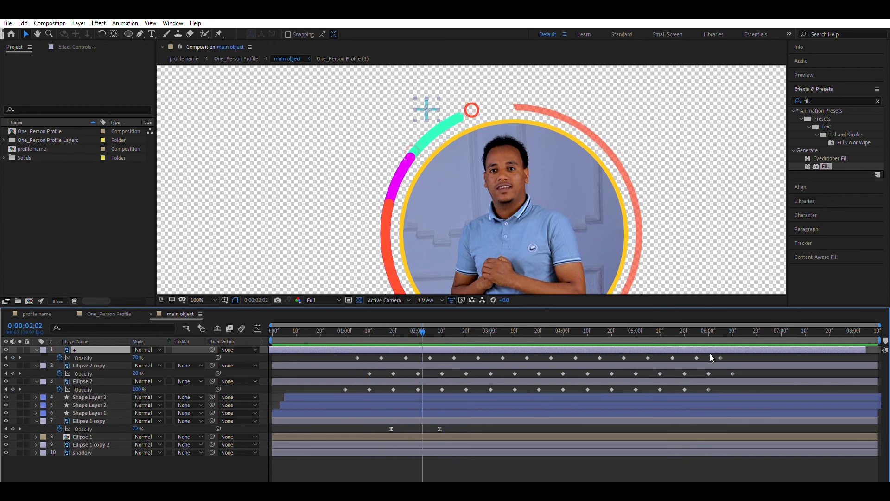
# Apply Easy Ease to all Opacity keyframes of the +, Ellipse 2 copy and Ellipse 2 layers.
pyautogui.moveTo(740, 354); pyautogui.dragTo(264, 401)
pyautogui.keyDown('ctrl'); pyautogui.click(99, 349); pyautogui.keyUp('ctrl')
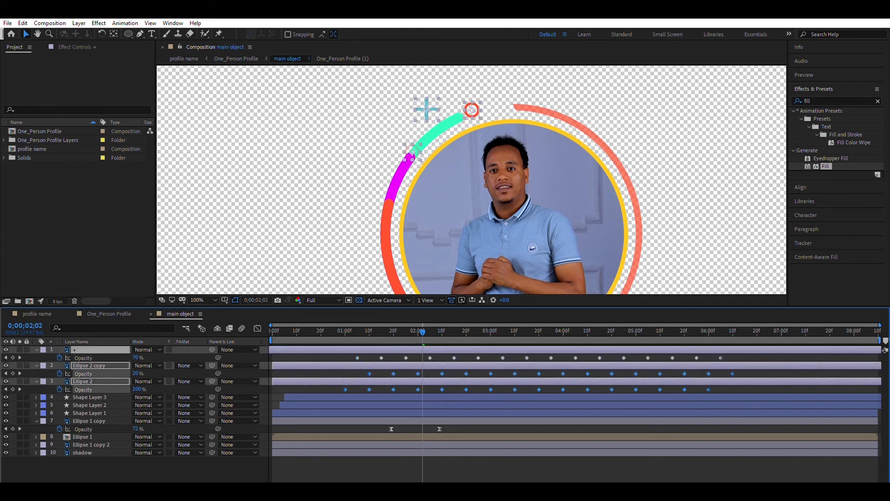
pyautogui.moveTo(742, 347); pyautogui.dragTo(316, 397)
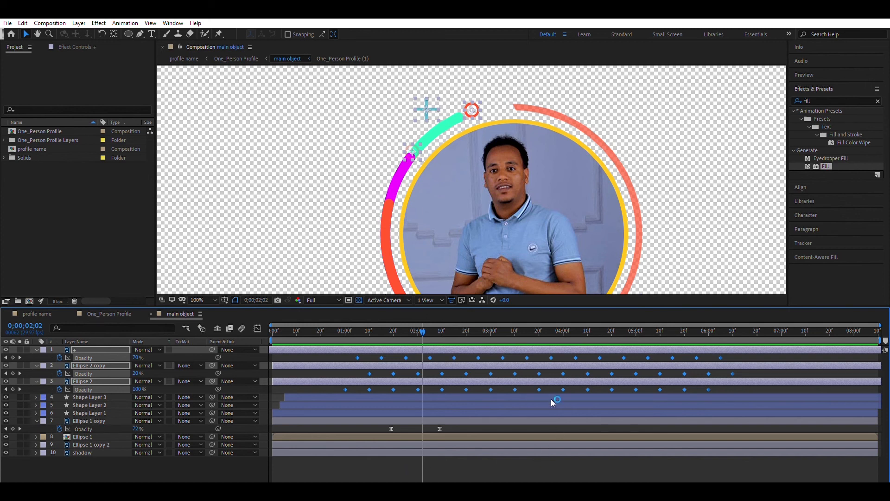
pyautogui.press('F9')
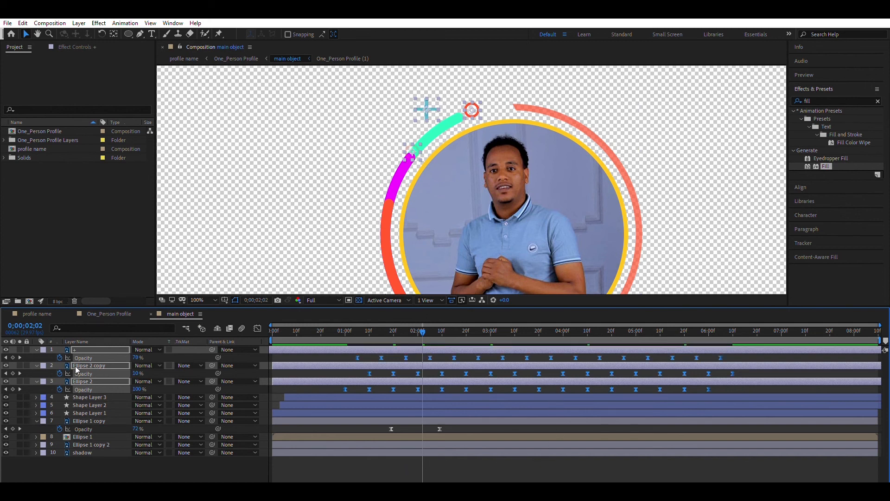
# Preview the profile name composition from its first frame, and scrub to about 0;00;02;25.
pyautogui.click(109, 313)
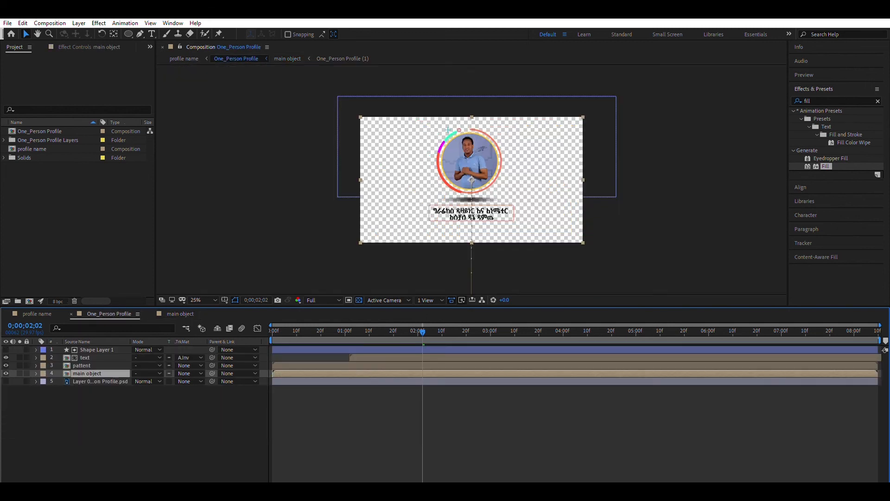
pyautogui.click(37, 313)
pyautogui.moveTo(281, 331); pyautogui.dragTo(264, 377)
pyautogui.press('space')
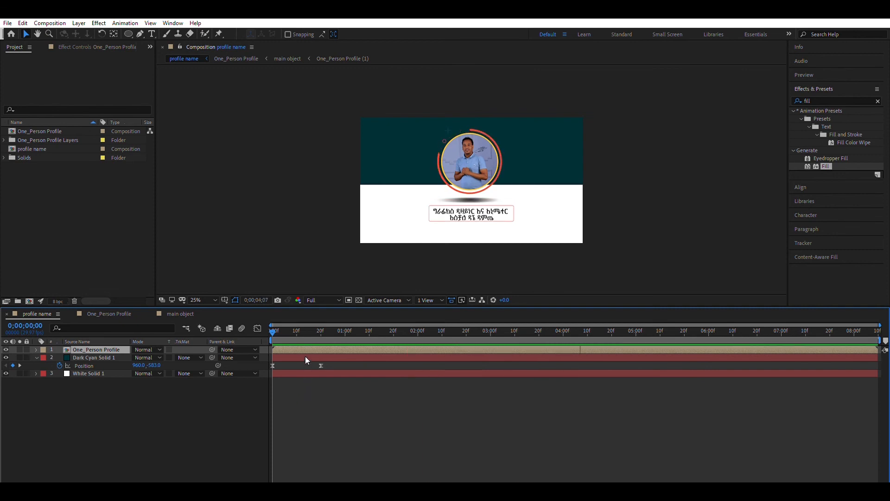
pyautogui.press('space')
pyautogui.press('space')
pyautogui.moveTo(464, 324); pyautogui.dragTo(477, 327)
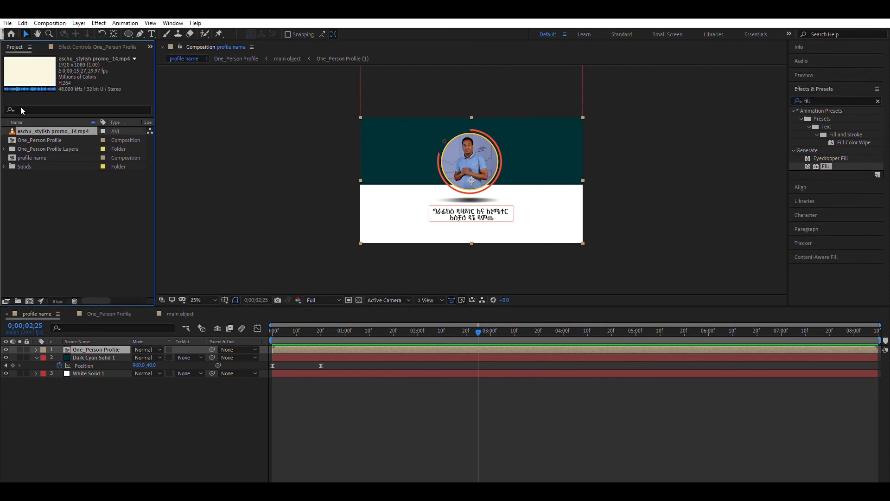
# Add aschu_stylish promo_14.mp4 to the profile name composition beneath White Solid 1, and hide its video so only the sound remains.
pyautogui.moveTo(42, 278); pyautogui.dragTo(58, 405)
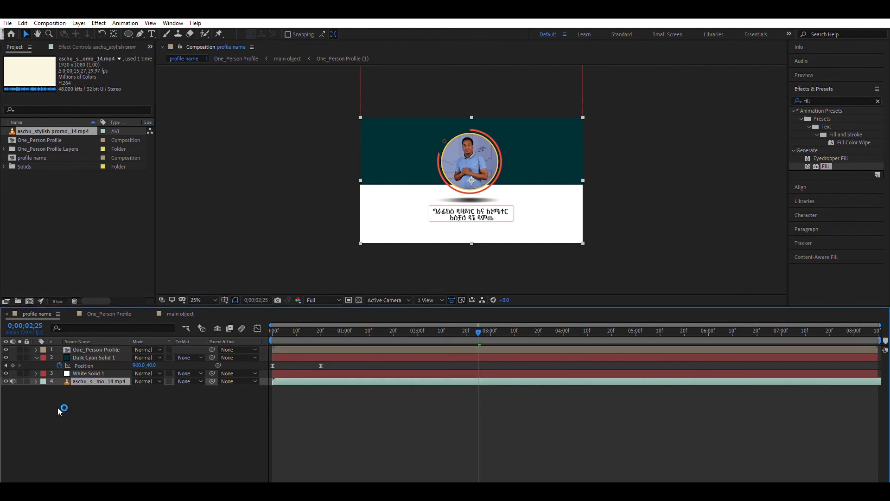
pyautogui.click(5, 381)
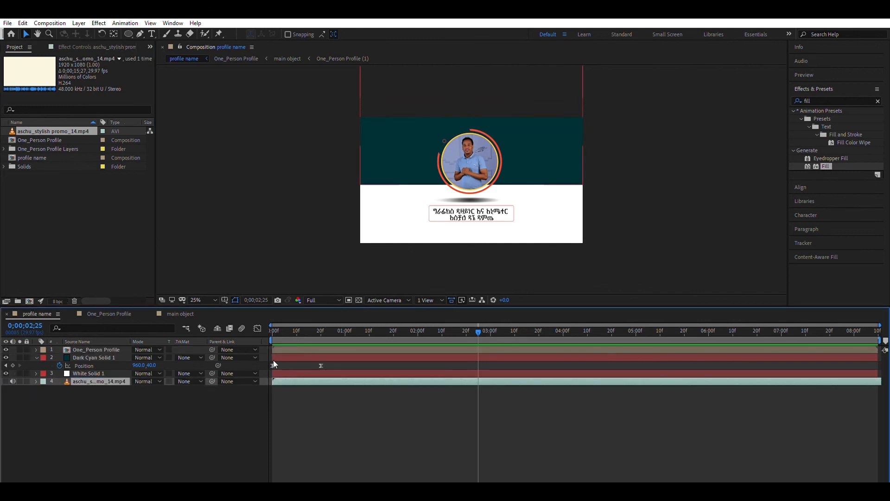
# Examine the audio waveform and the Audio properties of the aschu_stylish promo_14.mp4 layer.
pyautogui.press('l')
pyautogui.press('l')
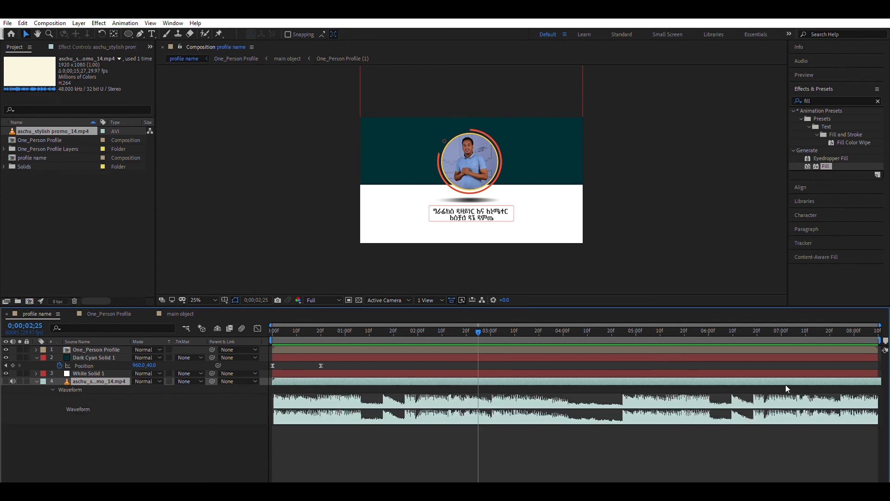
pyautogui.click(52, 389)
pyautogui.click(37, 381)
pyautogui.click(37, 381)
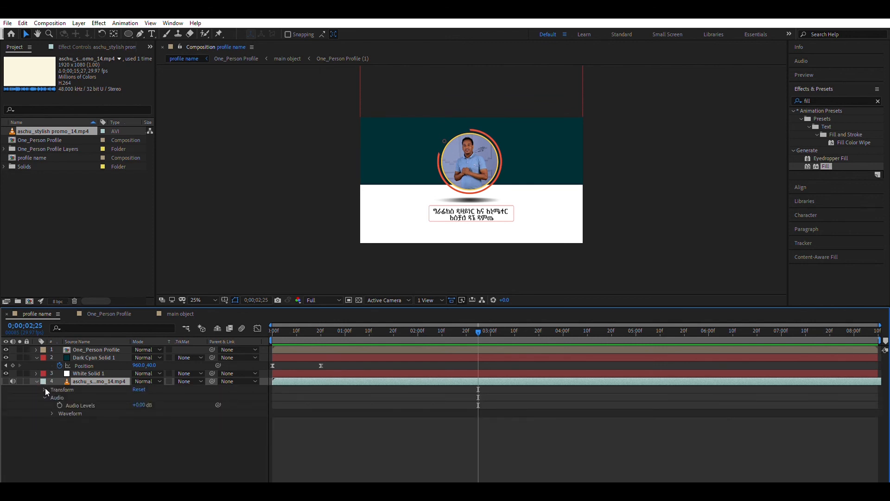
pyautogui.click(52, 409)
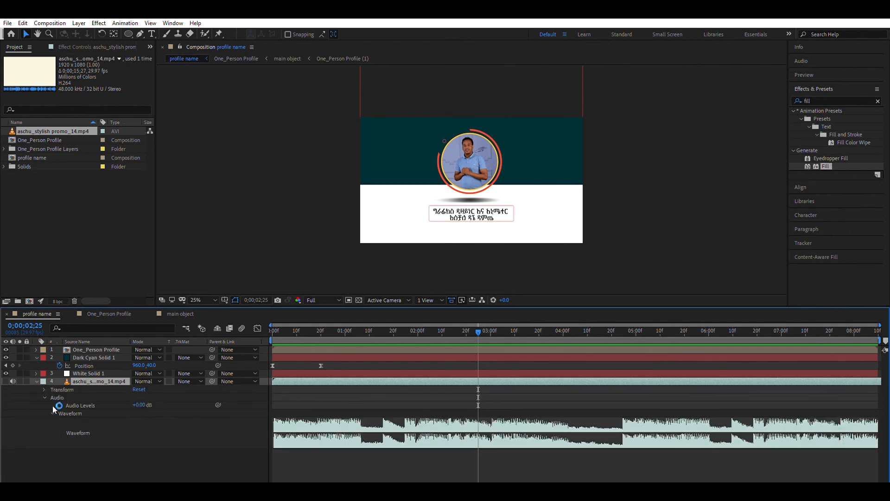
# Collapse the music layer's properties and preview the profile name composition with sound from 0;00;00;00.
pyautogui.click(37, 381)
pyautogui.moveTo(332, 332); pyautogui.dragTo(260, 349)
pyautogui.press('space')
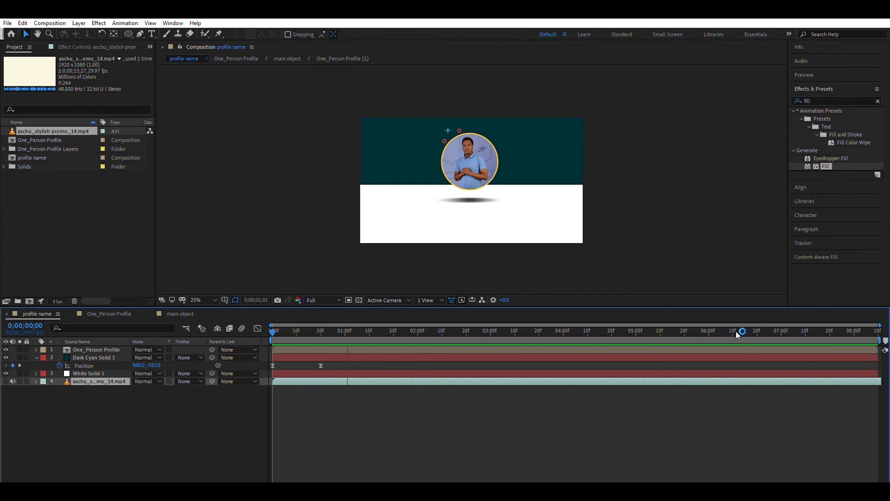
# Fade out the music layer with Audio Levels keyframes of 0 dB at 0;00;06;00 and -28 dB at 0;00;08;09.
pyautogui.click(708, 330)
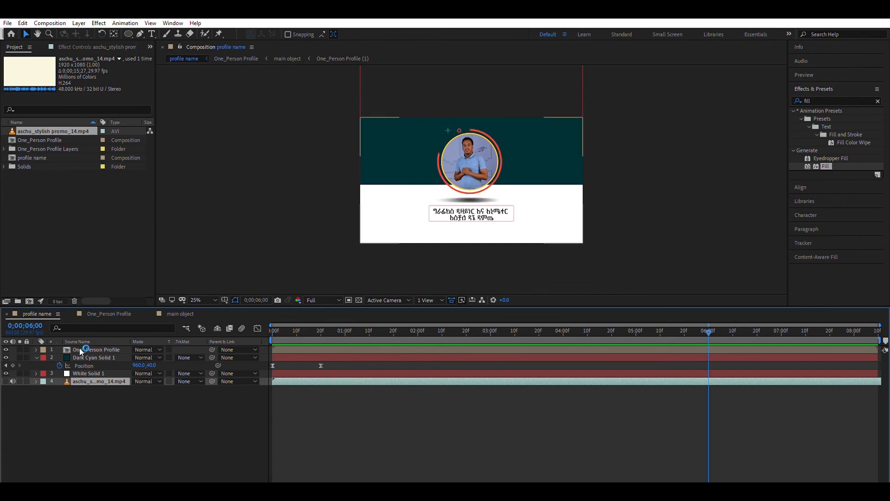
pyautogui.press('l')
pyautogui.press('l')
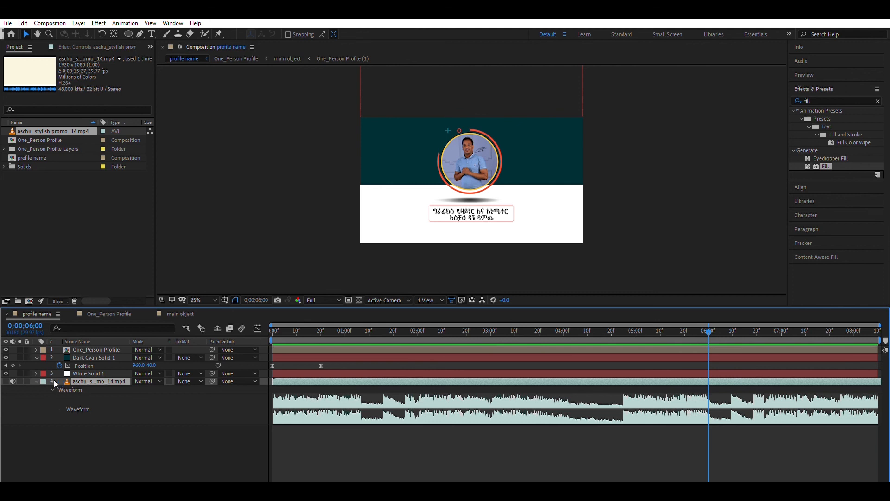
pyautogui.hotkey('shift', 'l')
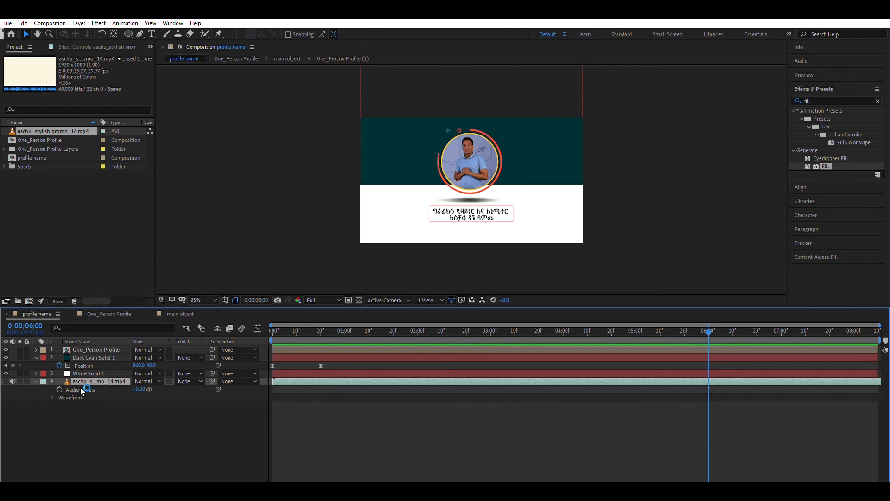
pyautogui.click(60, 389)
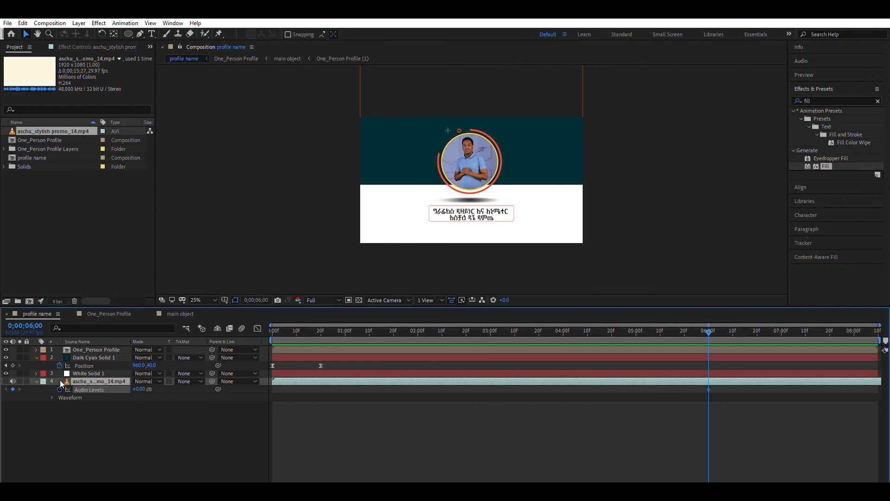
pyautogui.moveTo(708, 326); pyautogui.dragTo(876, 330)
pyautogui.moveTo(142, 389); pyautogui.dragTo(138, 388)
# Preview the fade from 0;00;05;21, move the first Audio Levels keyframe earlier to about 0;00;05;02, and play it again.
pyautogui.moveTo(702, 331); pyautogui.dragTo(687, 332)
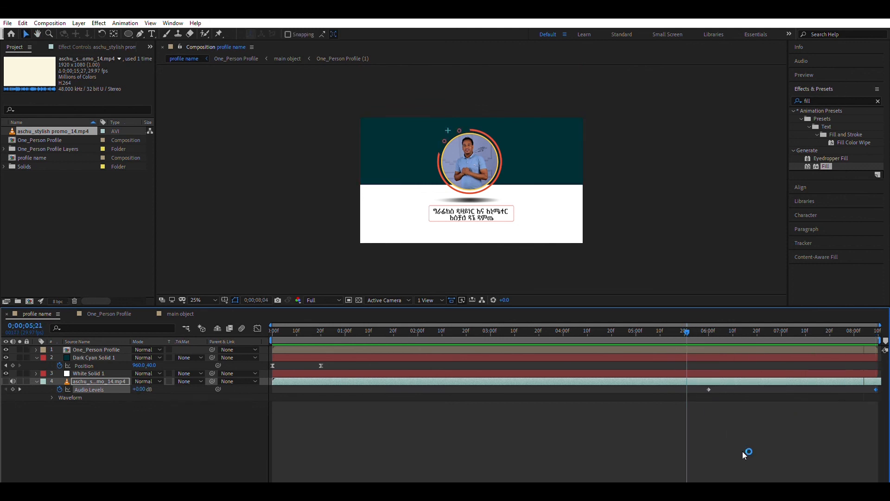
pyautogui.click(708, 331)
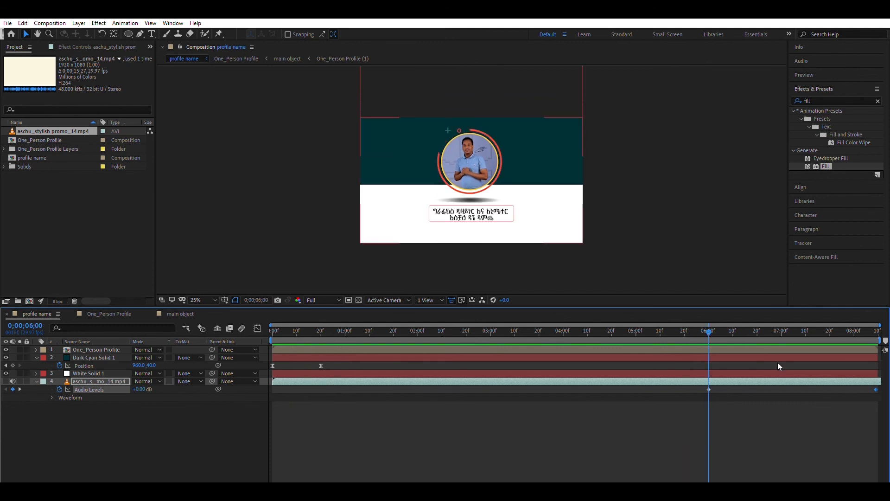
pyautogui.moveTo(708, 389); pyautogui.dragTo(641, 389)
pyautogui.click(632, 334)
pyautogui.press('space')
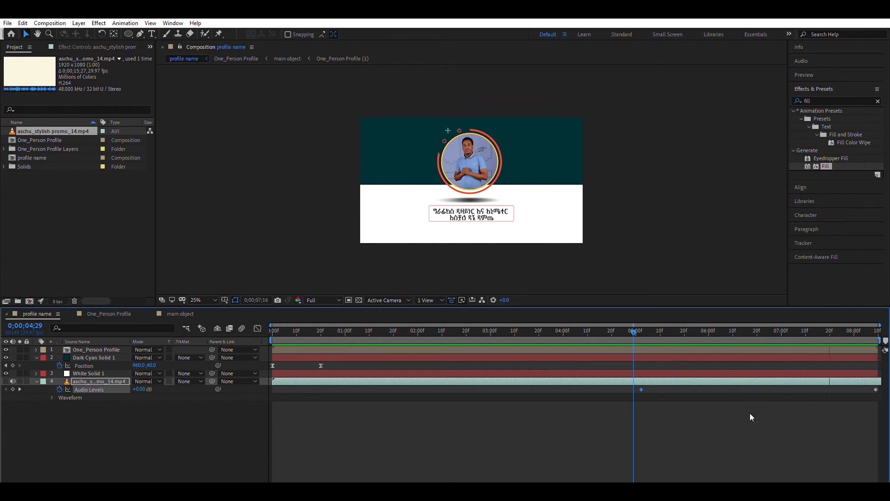
# Raise the music layer's Audio Levels at the closing keyframe at 0;00;08;09 for a gentler fade.
pyautogui.click(861, 330)
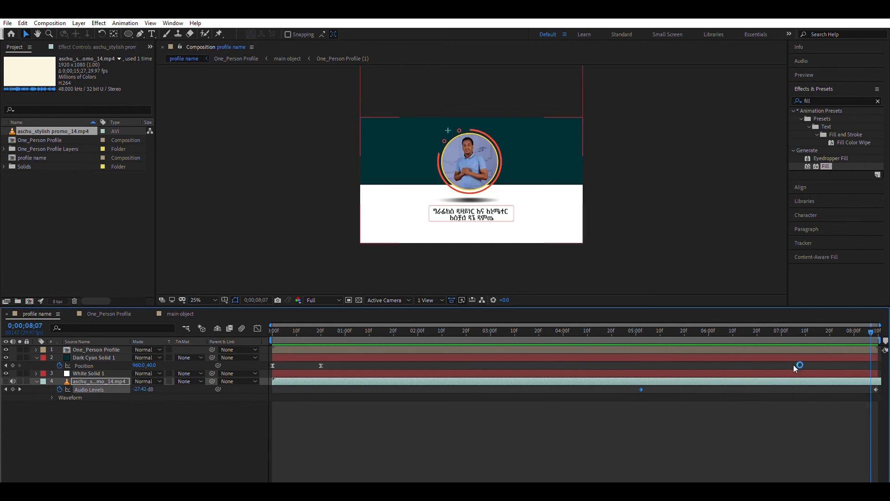
pyautogui.press('k')
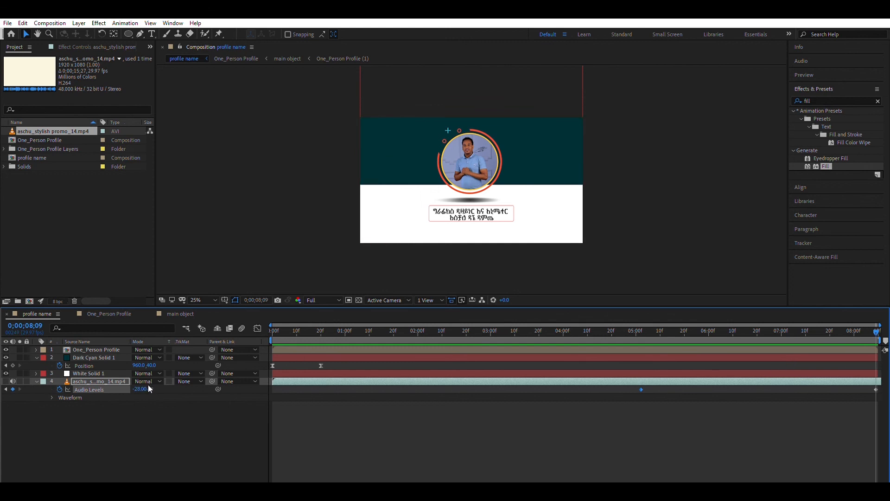
pyautogui.moveTo(142, 385); pyautogui.dragTo(147, 383)
# Move the first Audio Levels keyframe to about 0;00;05;26 and preview the music fade from 0;00;06;01.
pyautogui.click(710, 329)
pyautogui.moveTo(641, 390); pyautogui.dragTo(699, 391)
pyautogui.press('space')
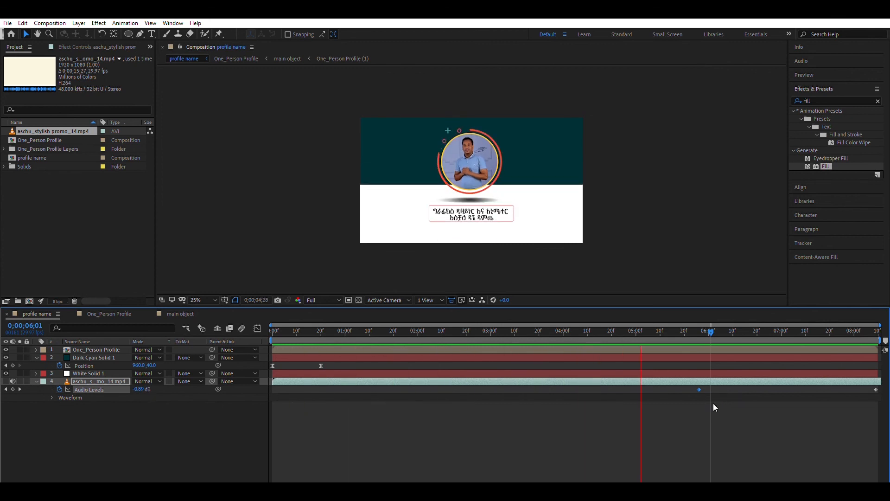
pyautogui.press('space')
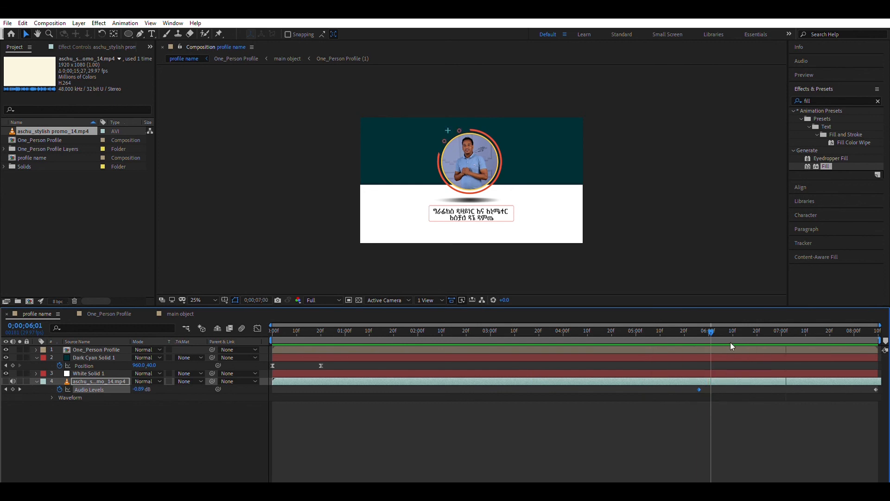